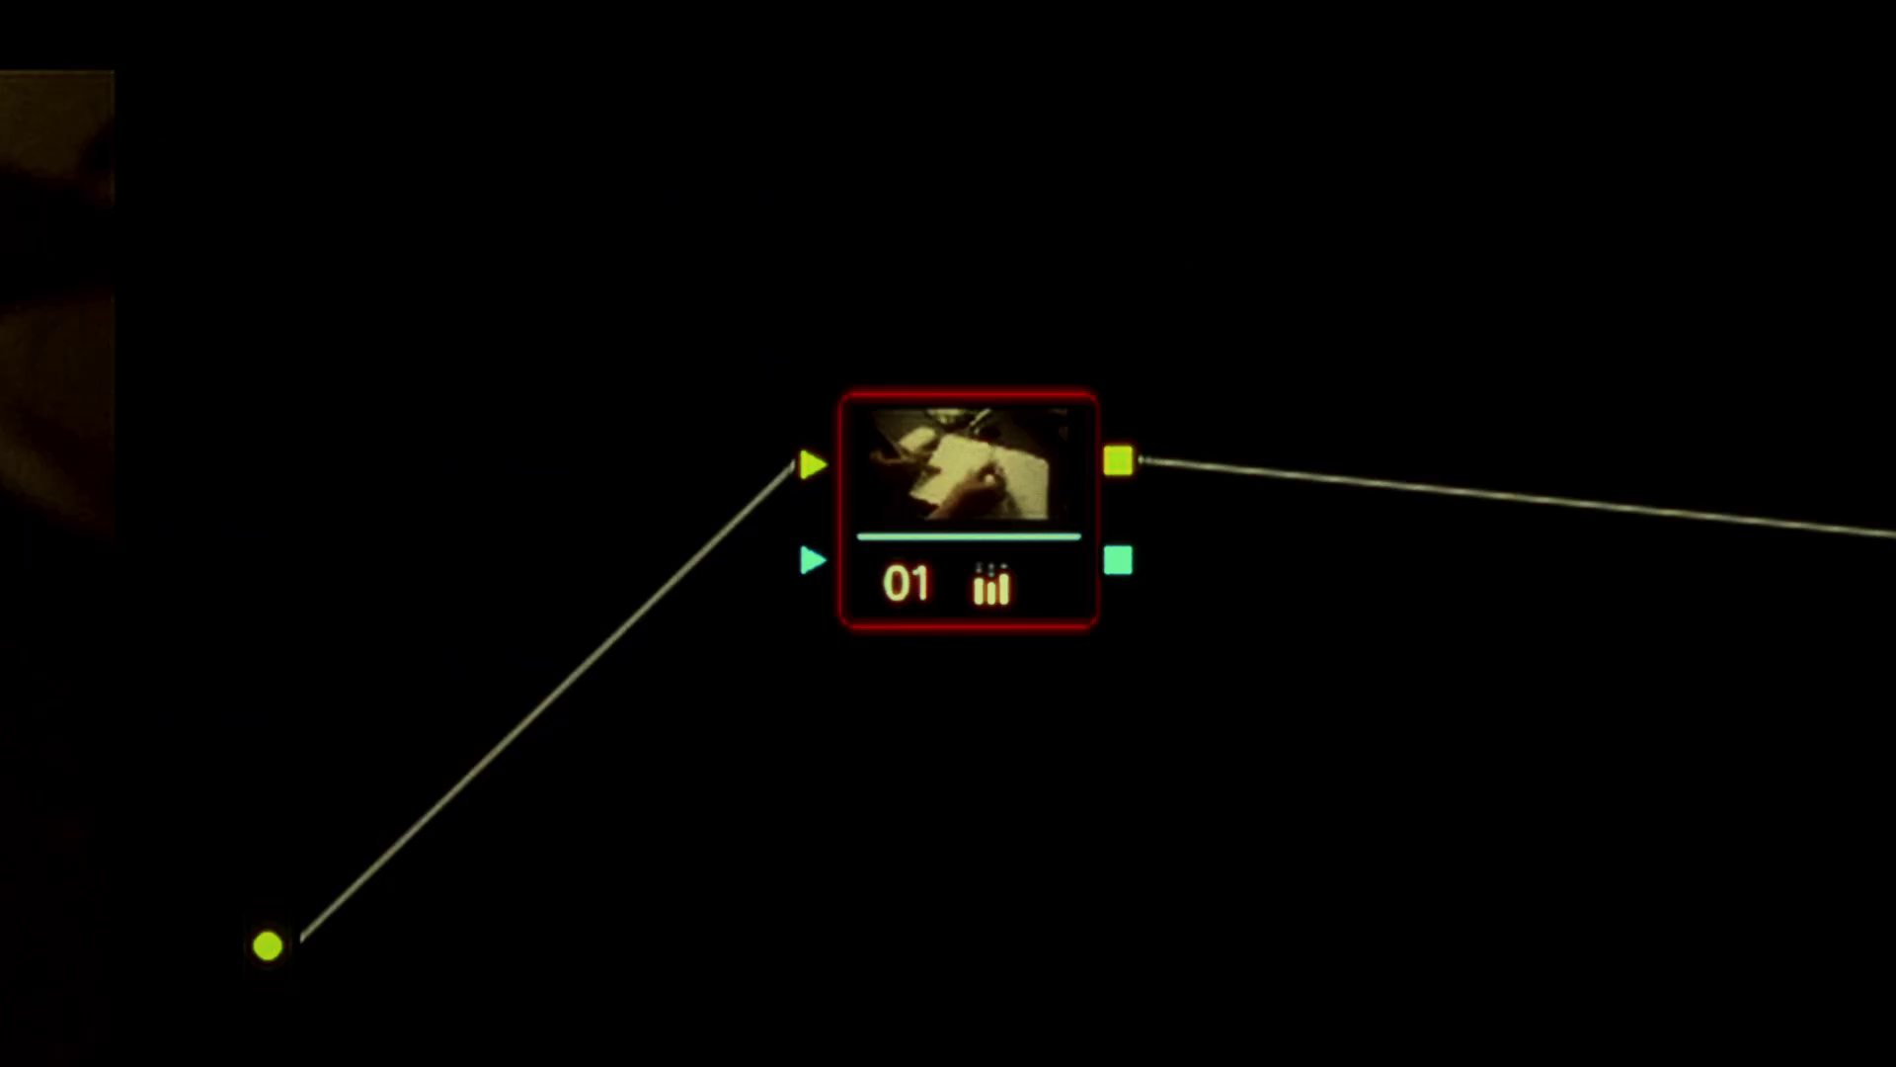
- Add serial nodes 02–04 after node 01 and apply Dehancer Pro 7.2.0 to node 04
{"action": "key", "text": "alt+s"}
{"action": "key", "text": "alt+s"}
{"action": "key", "text": "alt+s"}
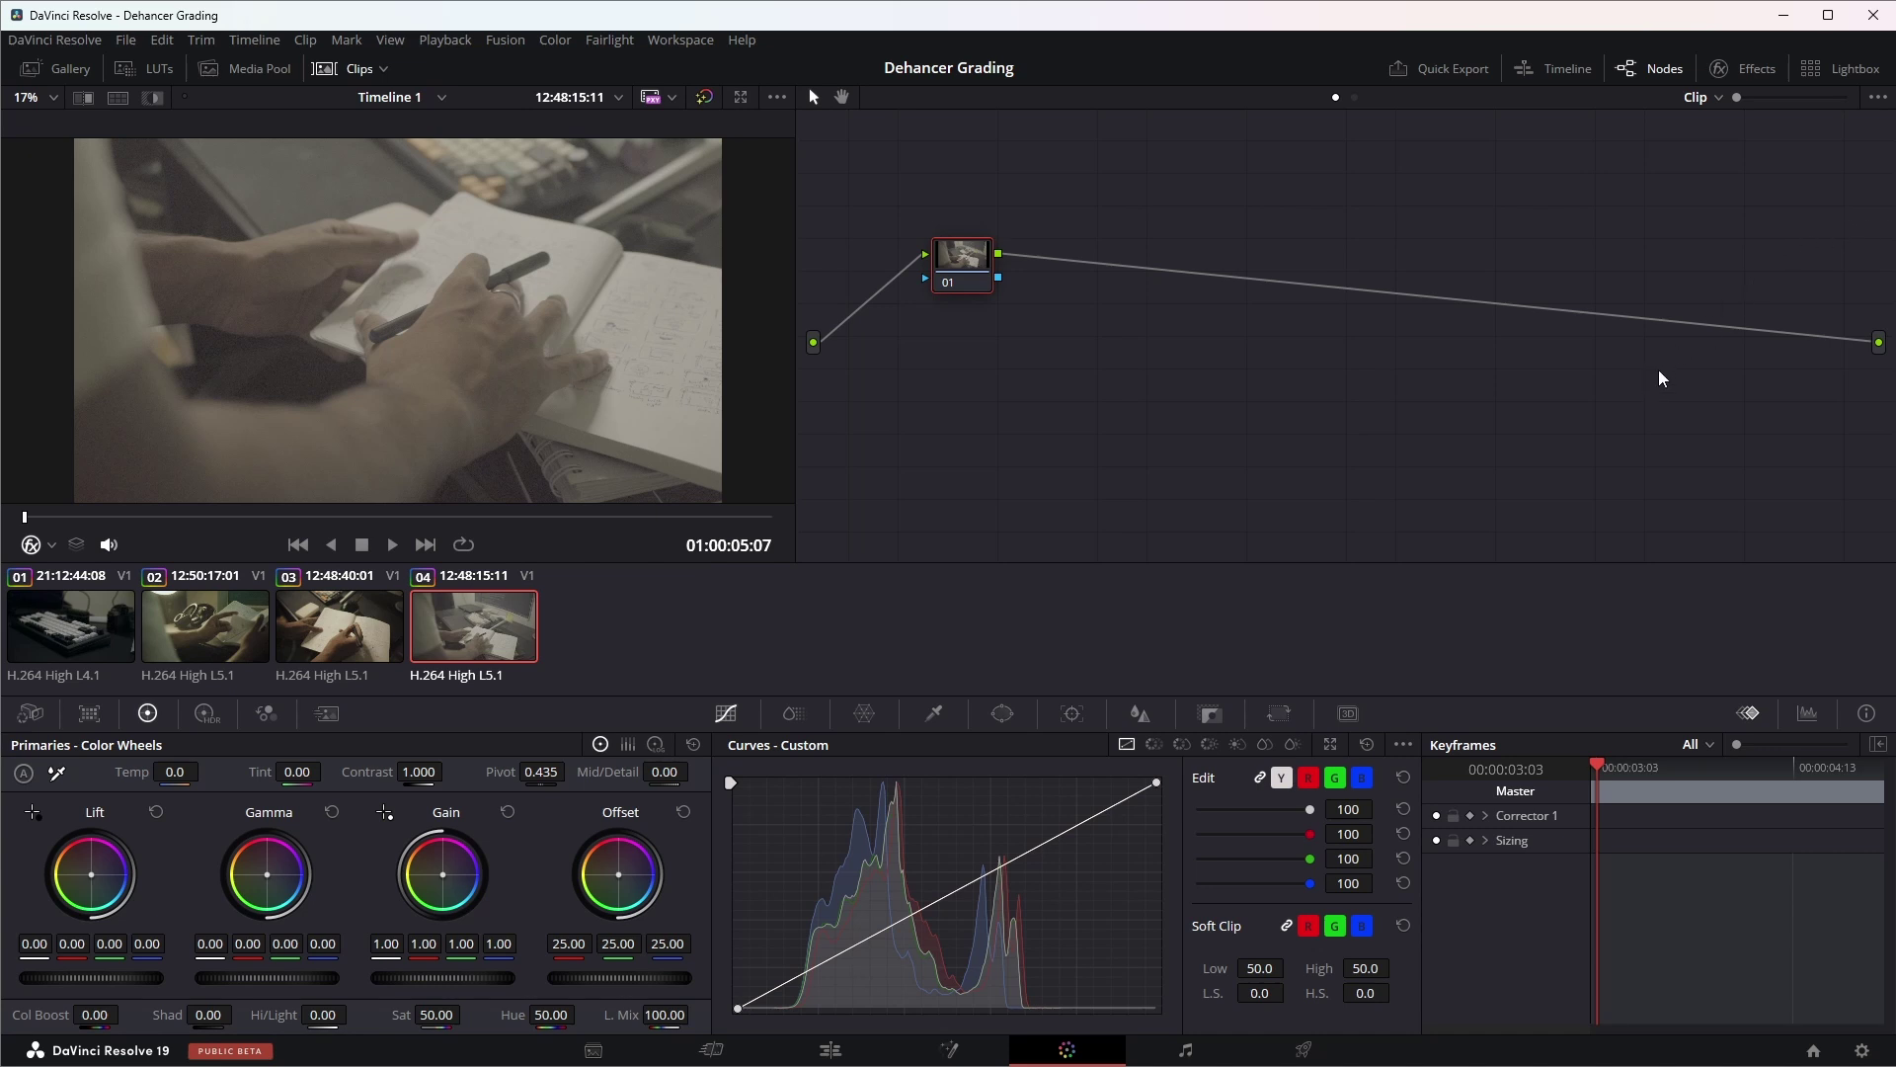
{"action": "key", "text": "alt+s"}
{"action": "key", "text": "alt+s"}
{"action": "key", "text": "alt+s"}
{"action": "left_click_drag", "start_coordinate": [1221, 348], "coordinate": [1018, 431]}
{"action": "left_click", "coordinate": [1728, 68]}
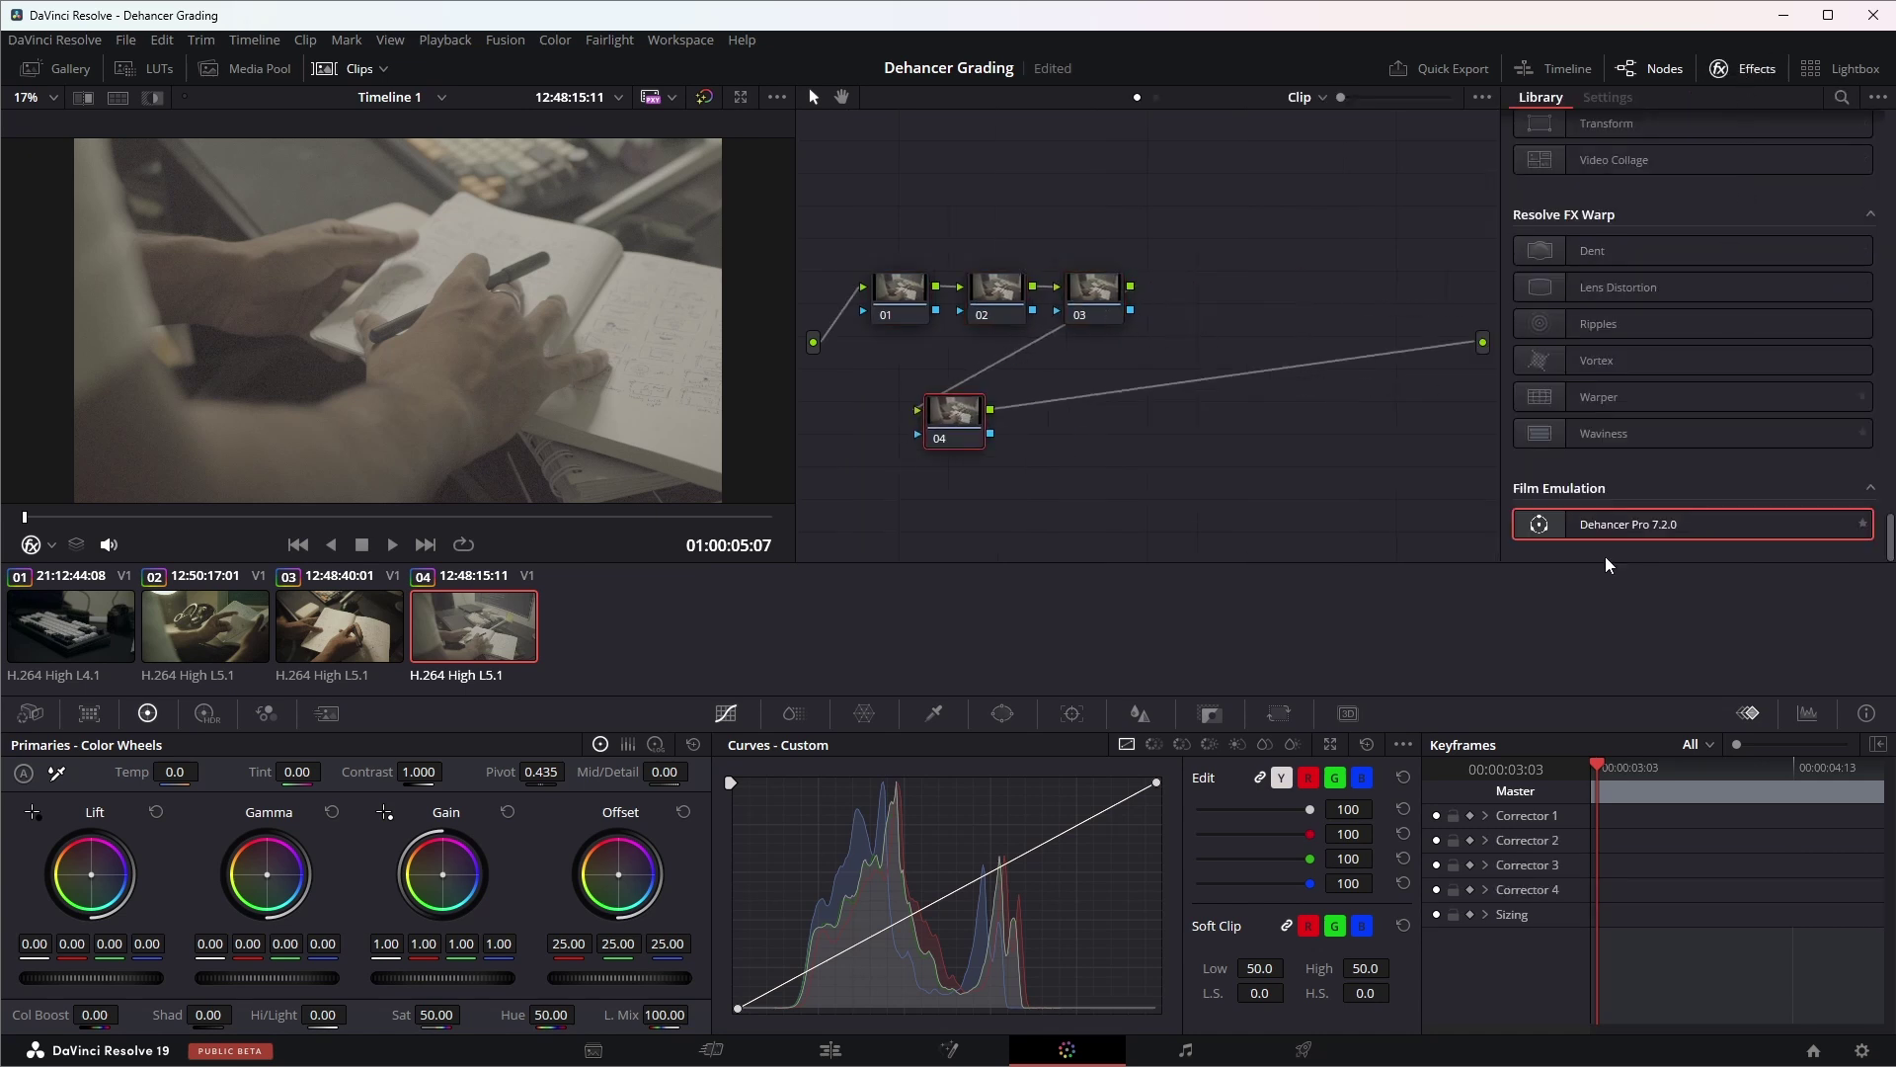
{"action": "left_click_drag", "start_coordinate": [1627, 533], "coordinate": [956, 425]}
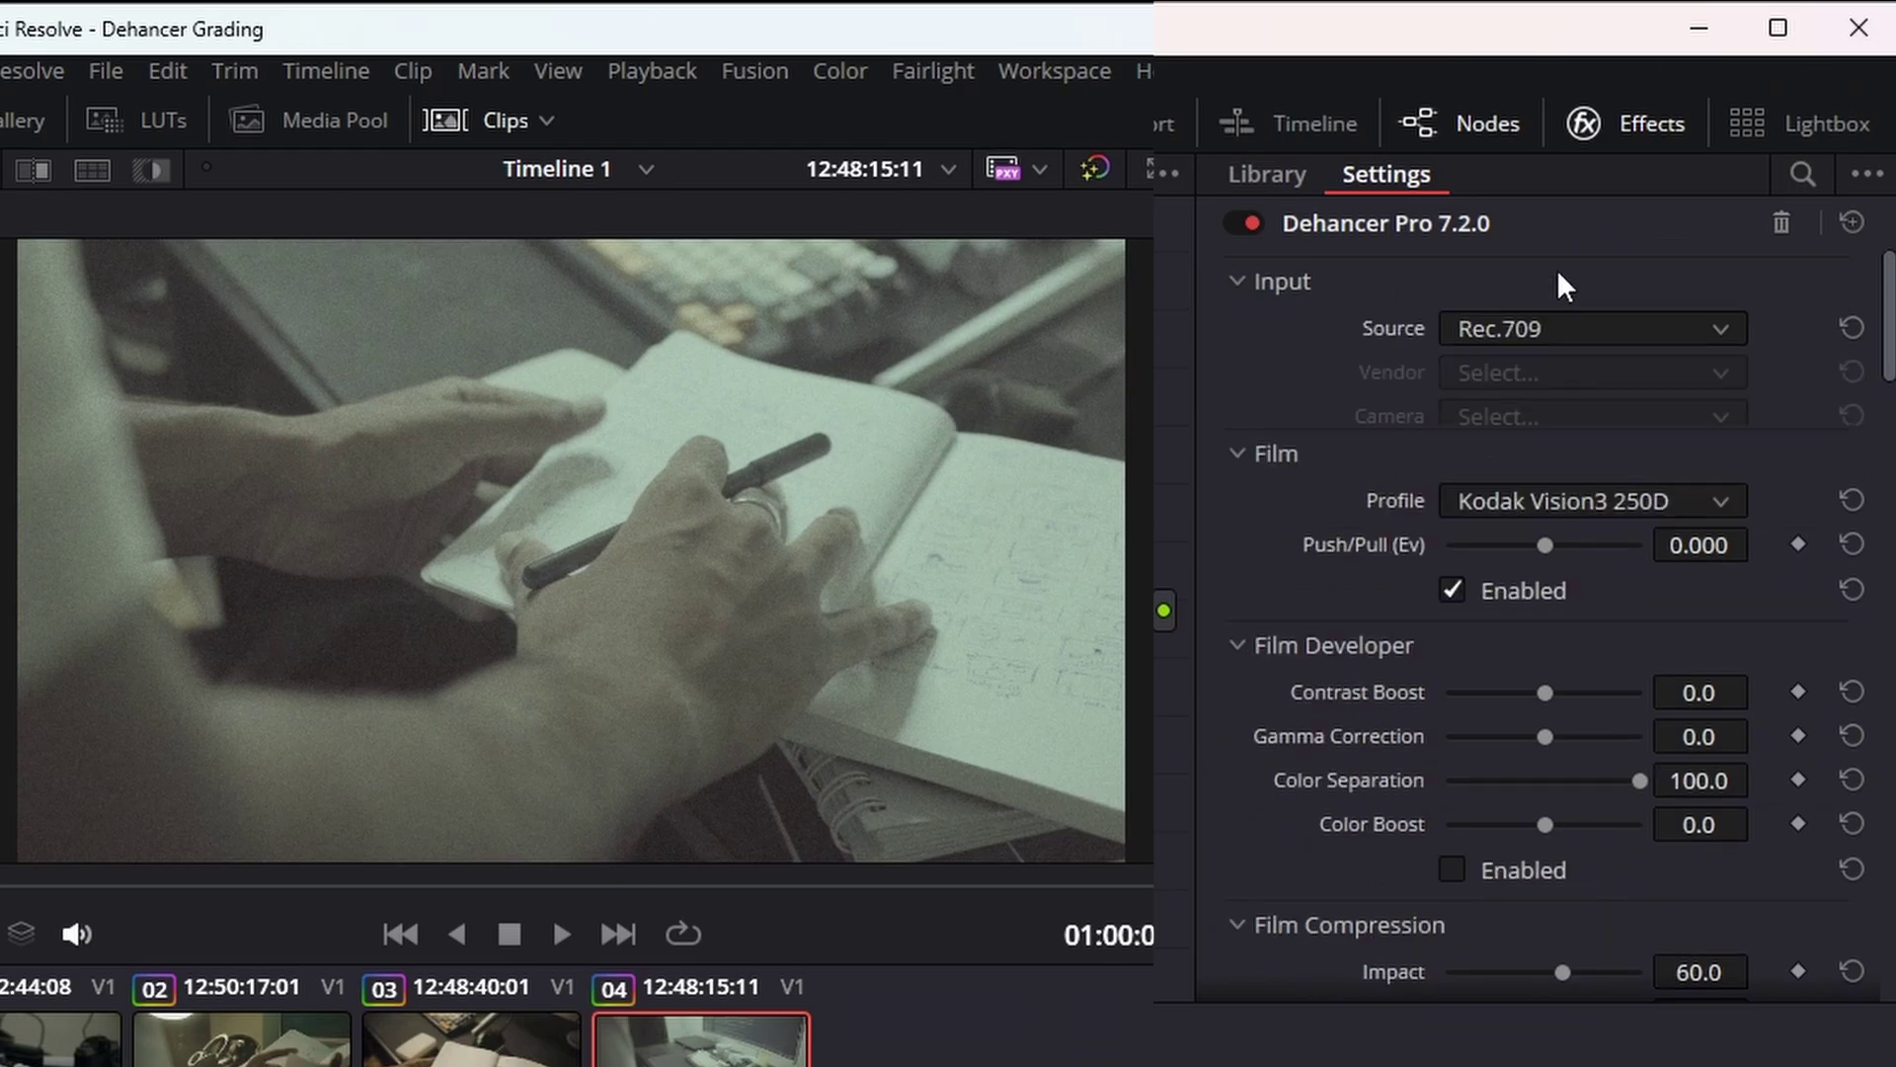
- Set Dehancer's input source to camera Sony Alpha 7 III, format S-Log3 S-Gamut3.Cine
{"action": "left_click", "coordinate": [1718, 182]}
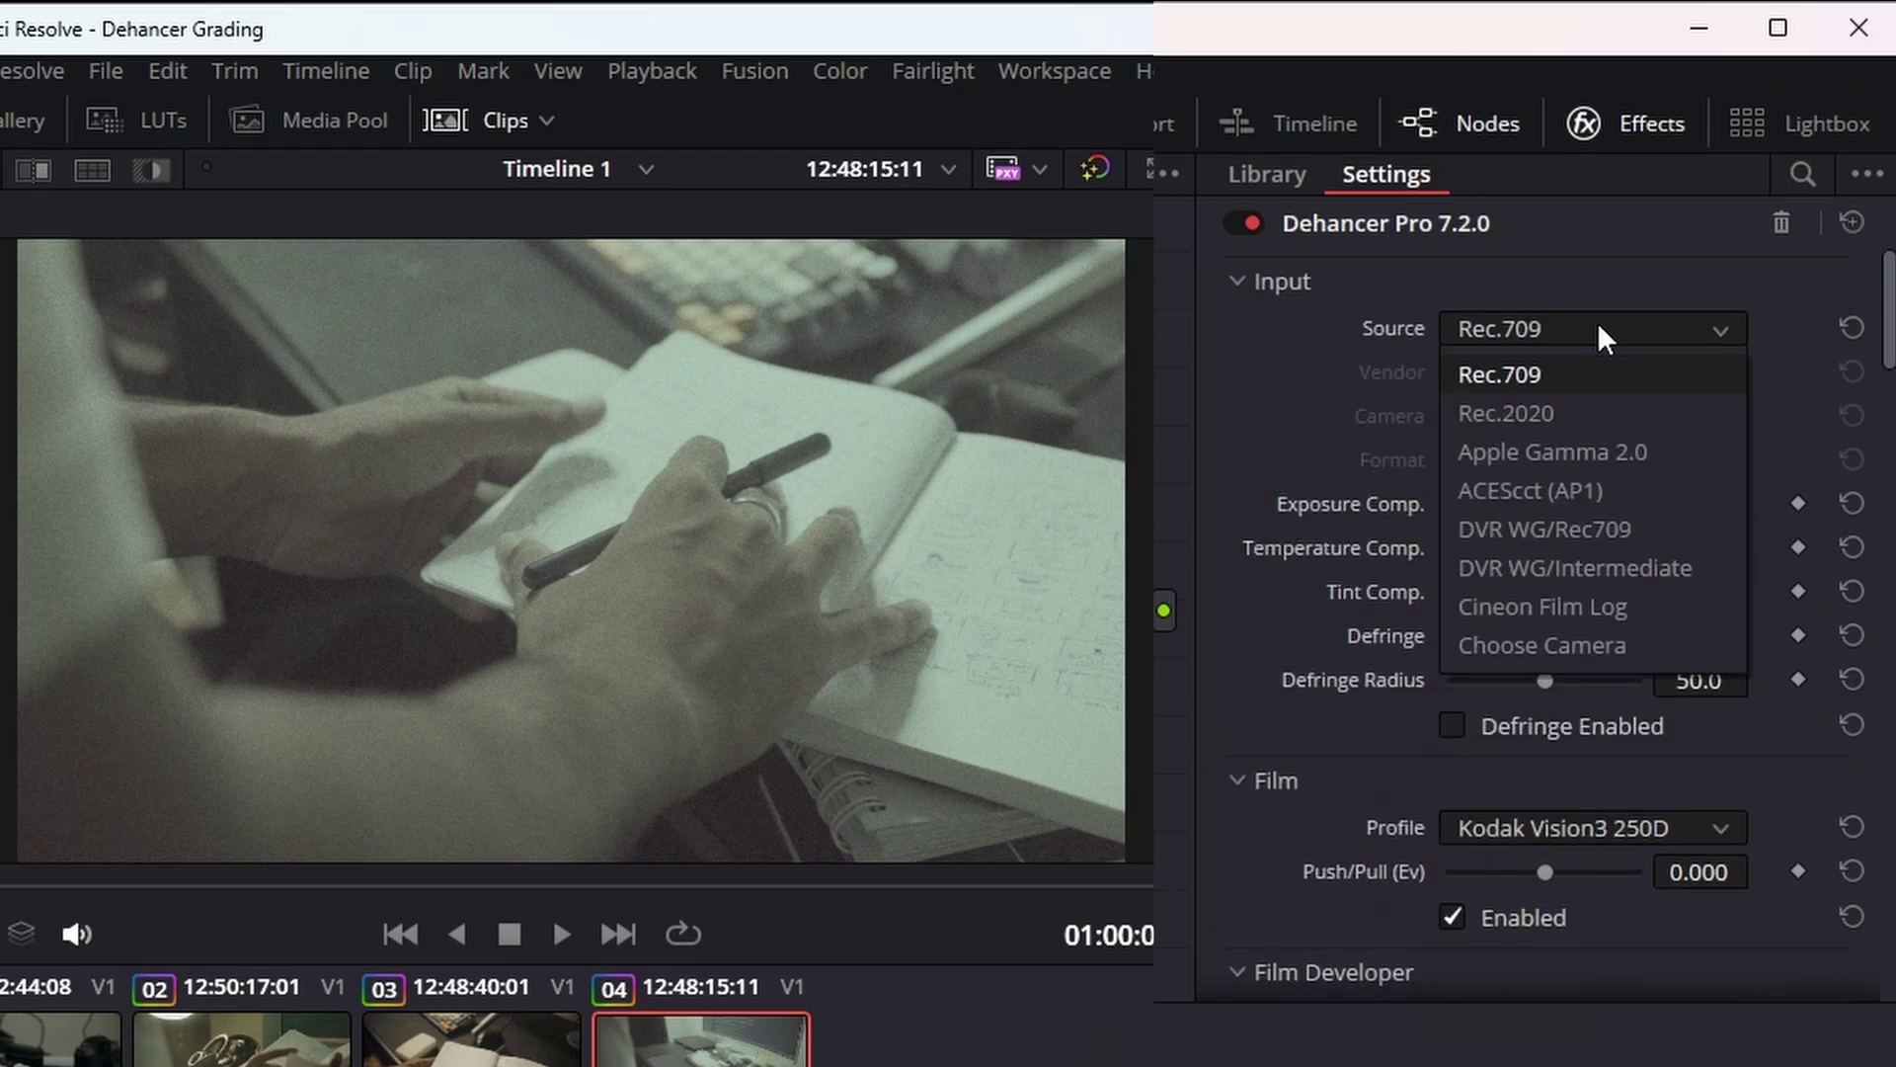
{"action": "left_click", "coordinate": [1580, 643]}
{"action": "left_click", "coordinate": [1574, 366]}
{"action": "scroll", "coordinate": [1527, 689], "scroll_direction": "down", "scroll_amount": 2}
{"action": "left_click", "coordinate": [1508, 763]}
{"action": "left_click", "coordinate": [1562, 413]}
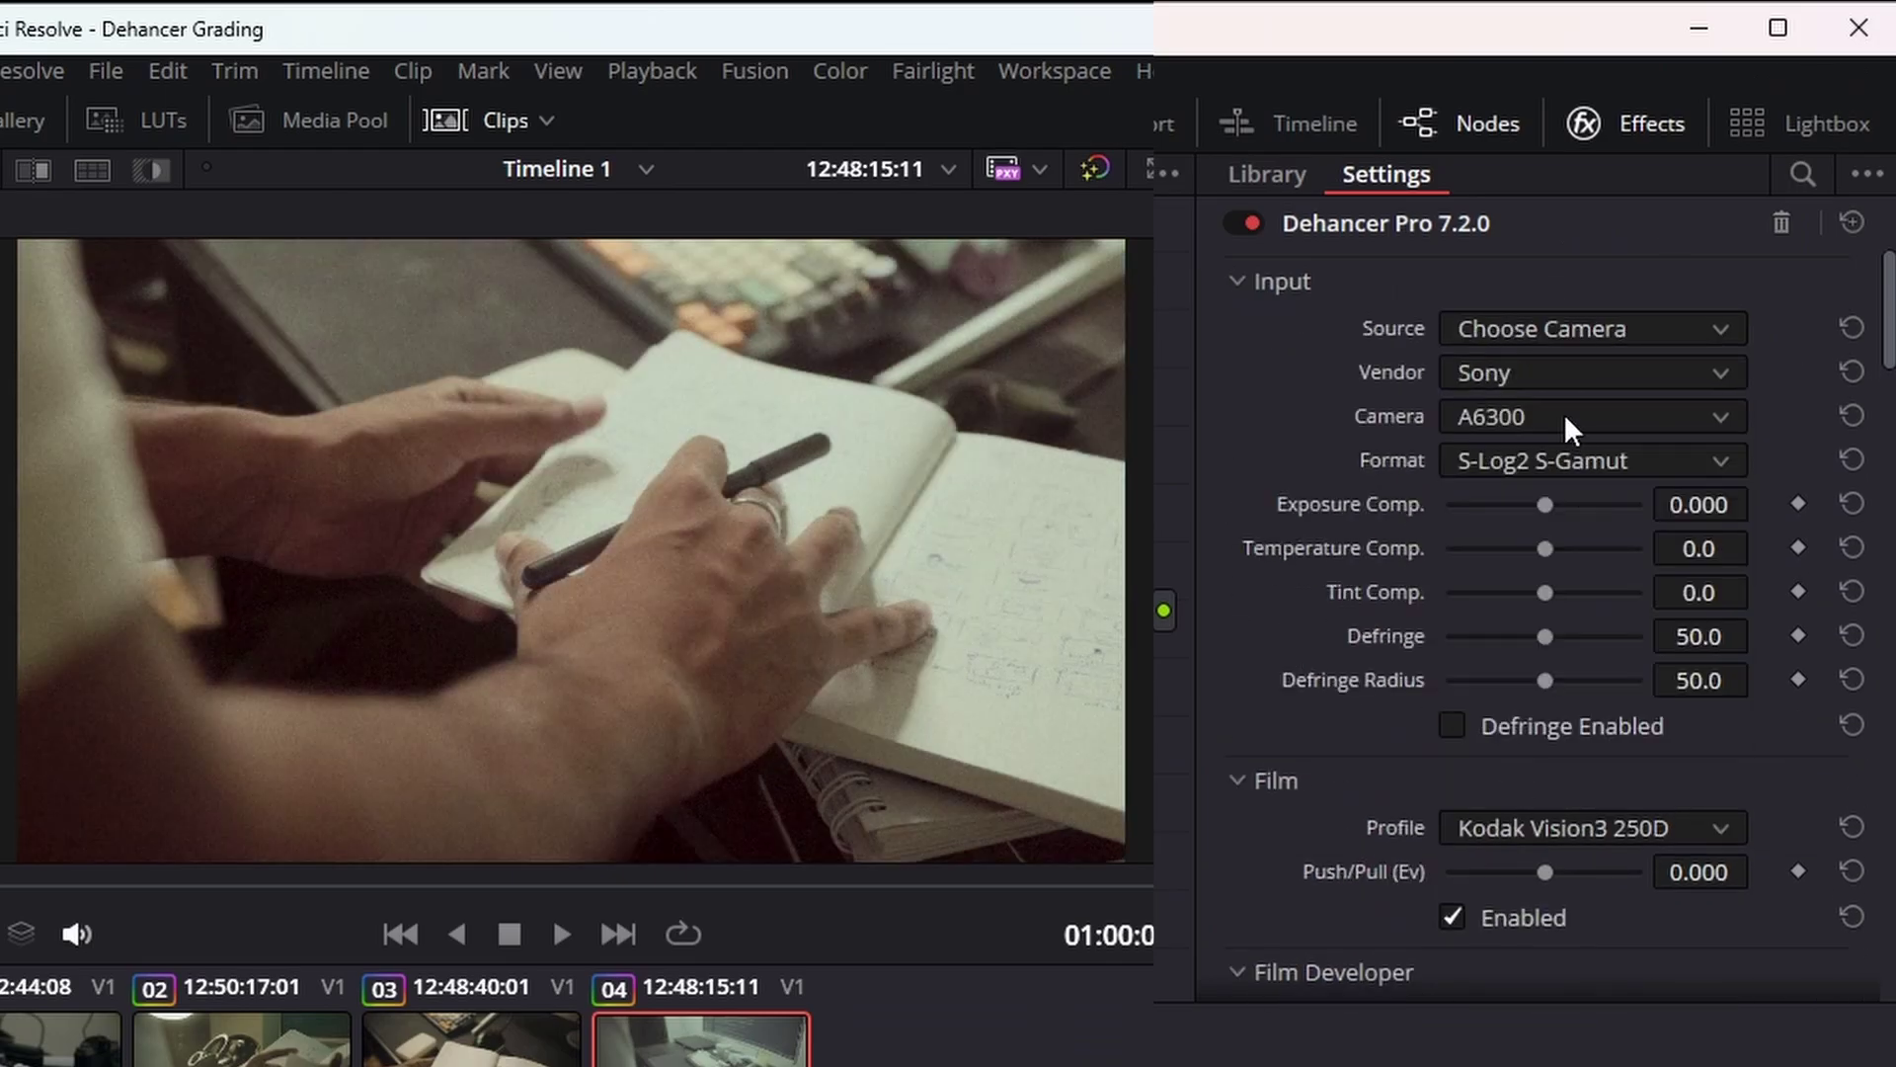
{"action": "left_click", "coordinate": [1531, 724]}
{"action": "left_click", "coordinate": [1531, 459]}
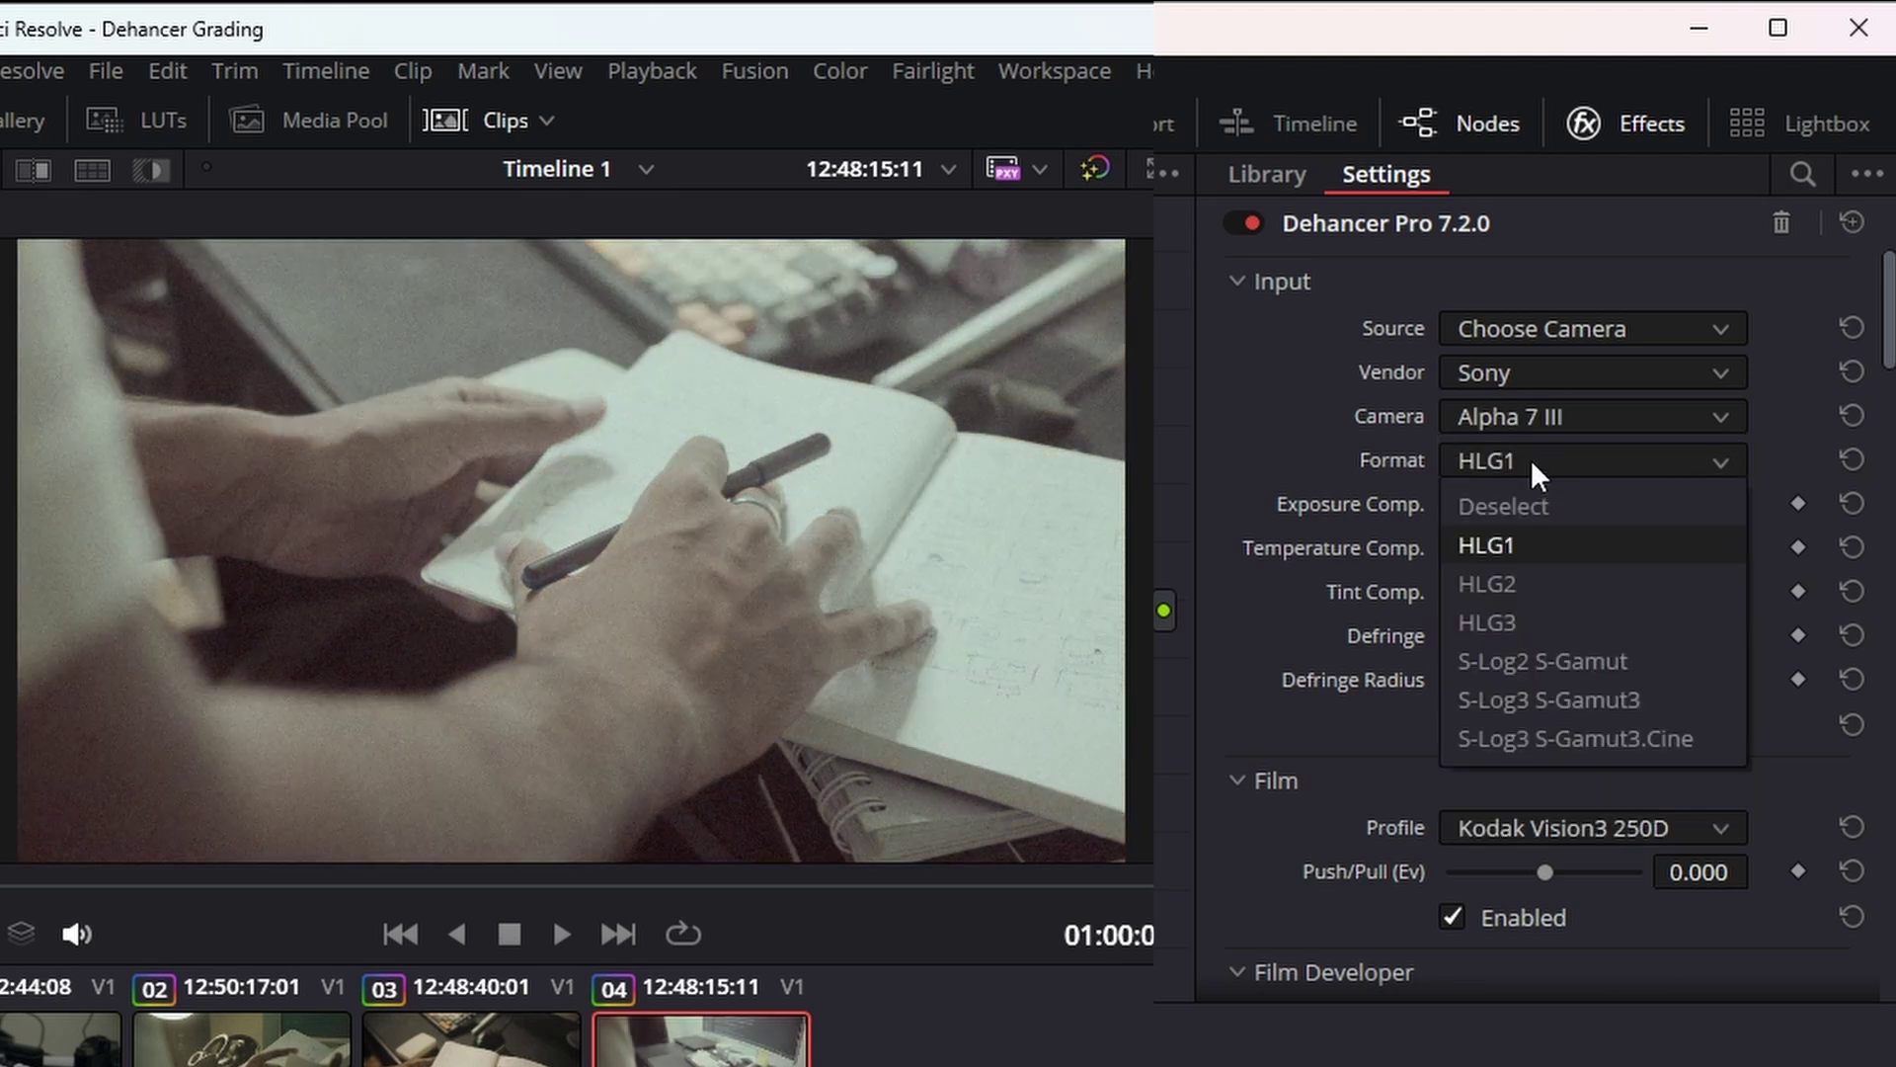
{"action": "left_click", "coordinate": [1550, 738]}
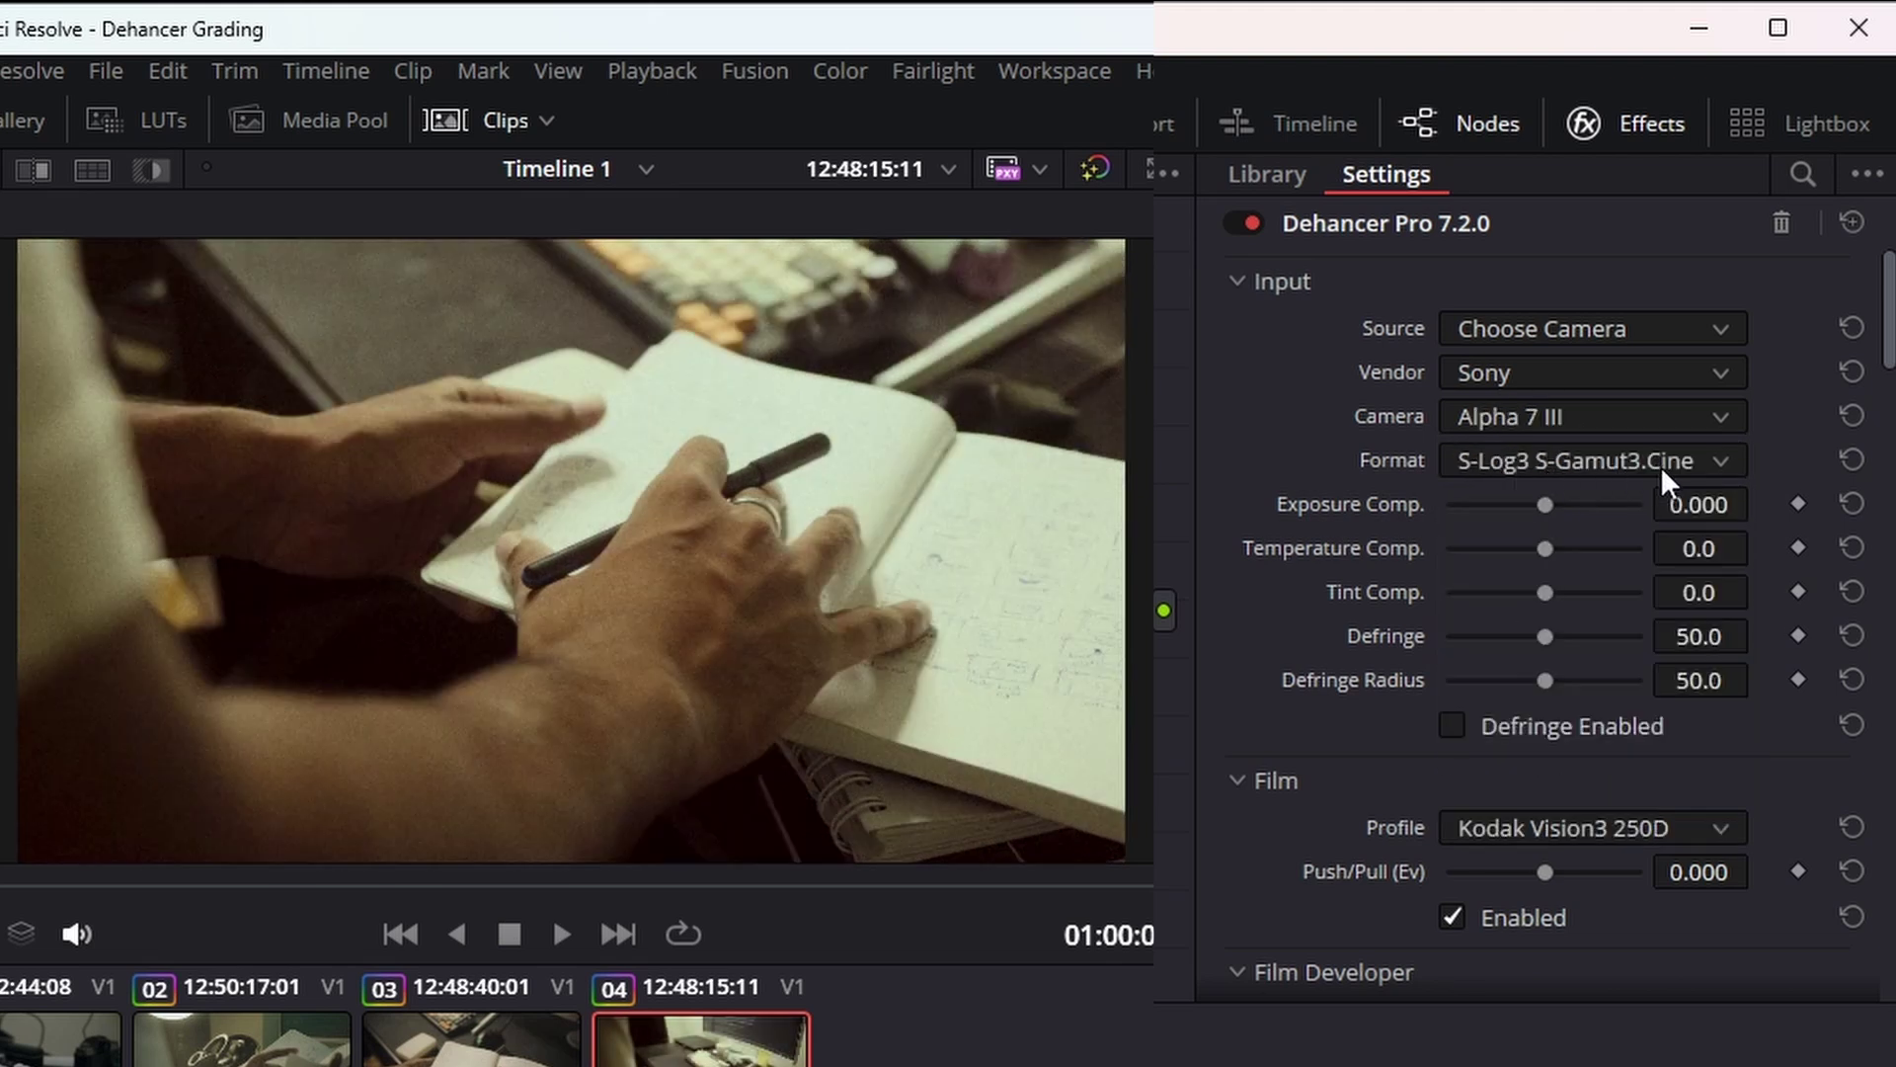
- Bypass the grades twice to compare with the original, leaving the grade on
{"action": "left_click", "coordinate": [1103, 174]}
{"action": "left_click", "coordinate": [1104, 173]}
{"action": "left_click", "coordinate": [1103, 174]}
{"action": "left_click", "coordinate": [1103, 174]}
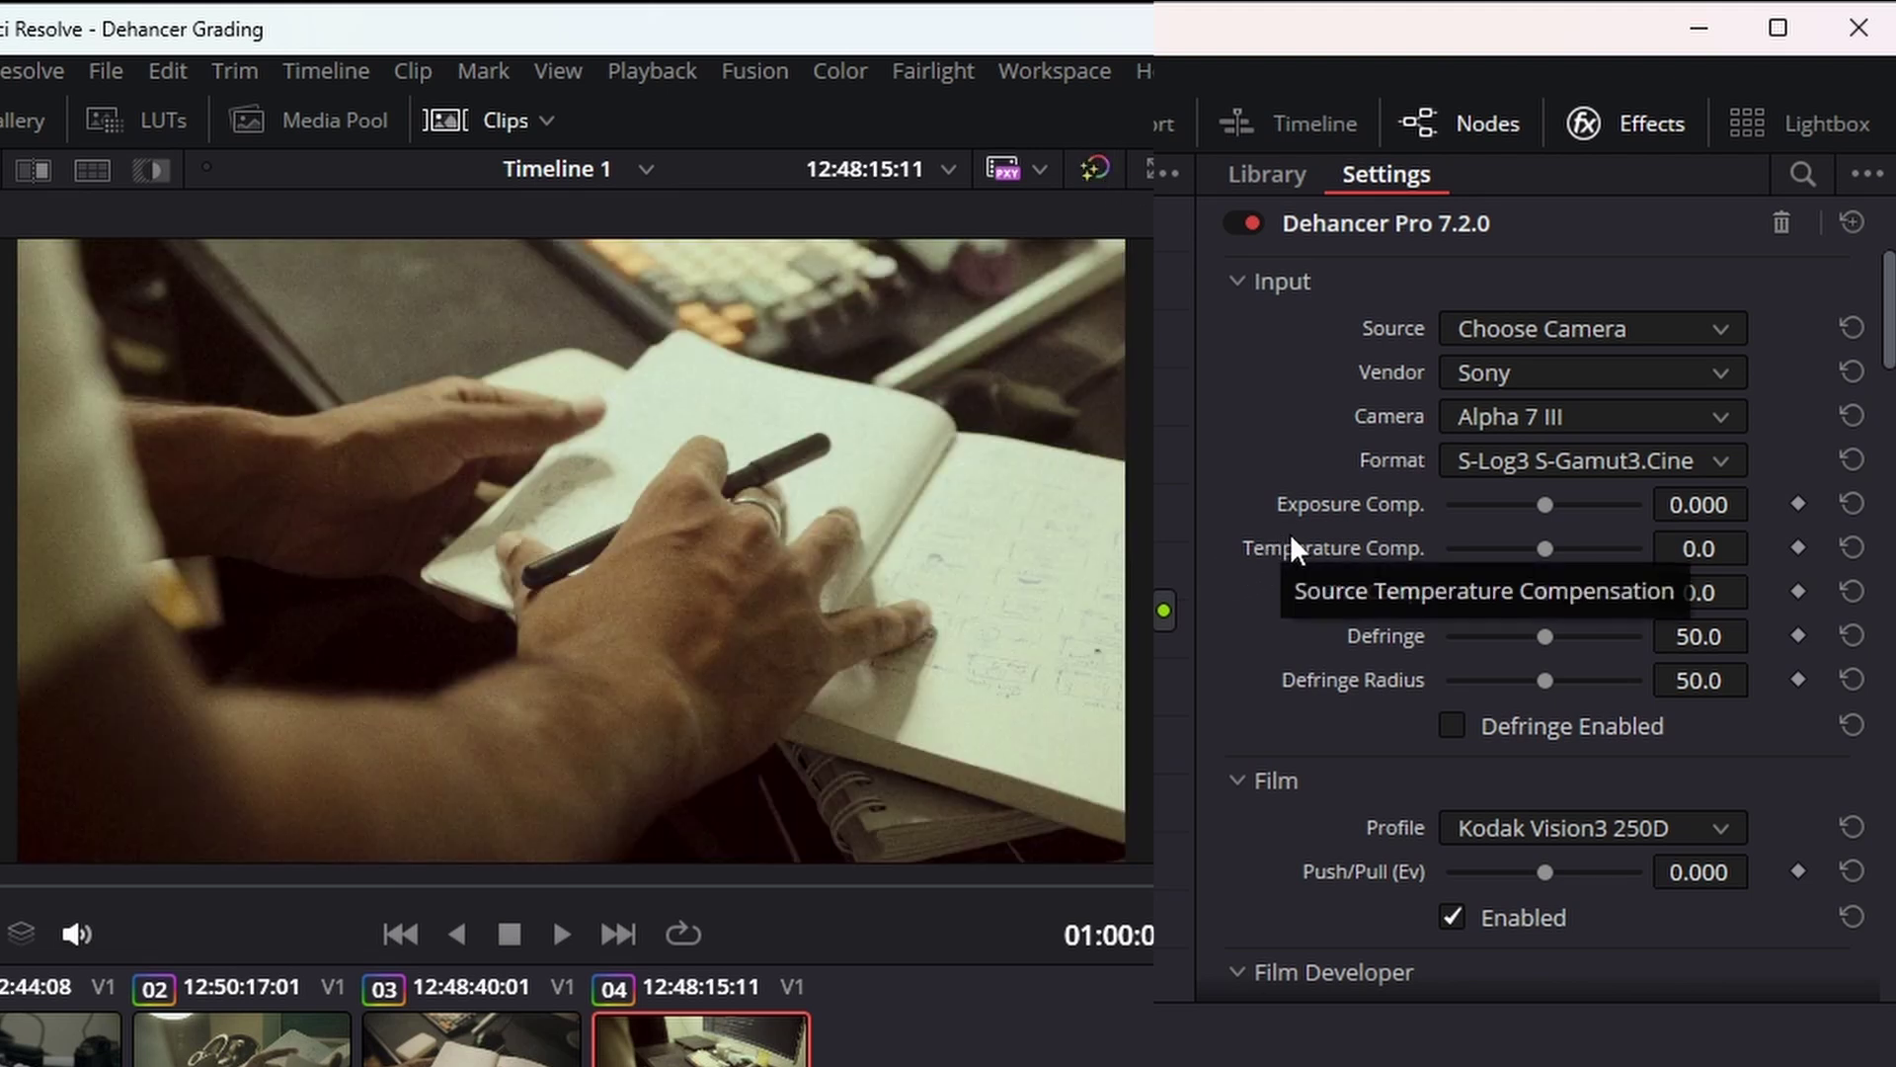
- Set input compensation to Exposure -0.192, Temperature -6.4 and Tint 4.6
{"action": "left_click_drag", "start_coordinate": [1550, 500], "coordinate": [1541, 547]}
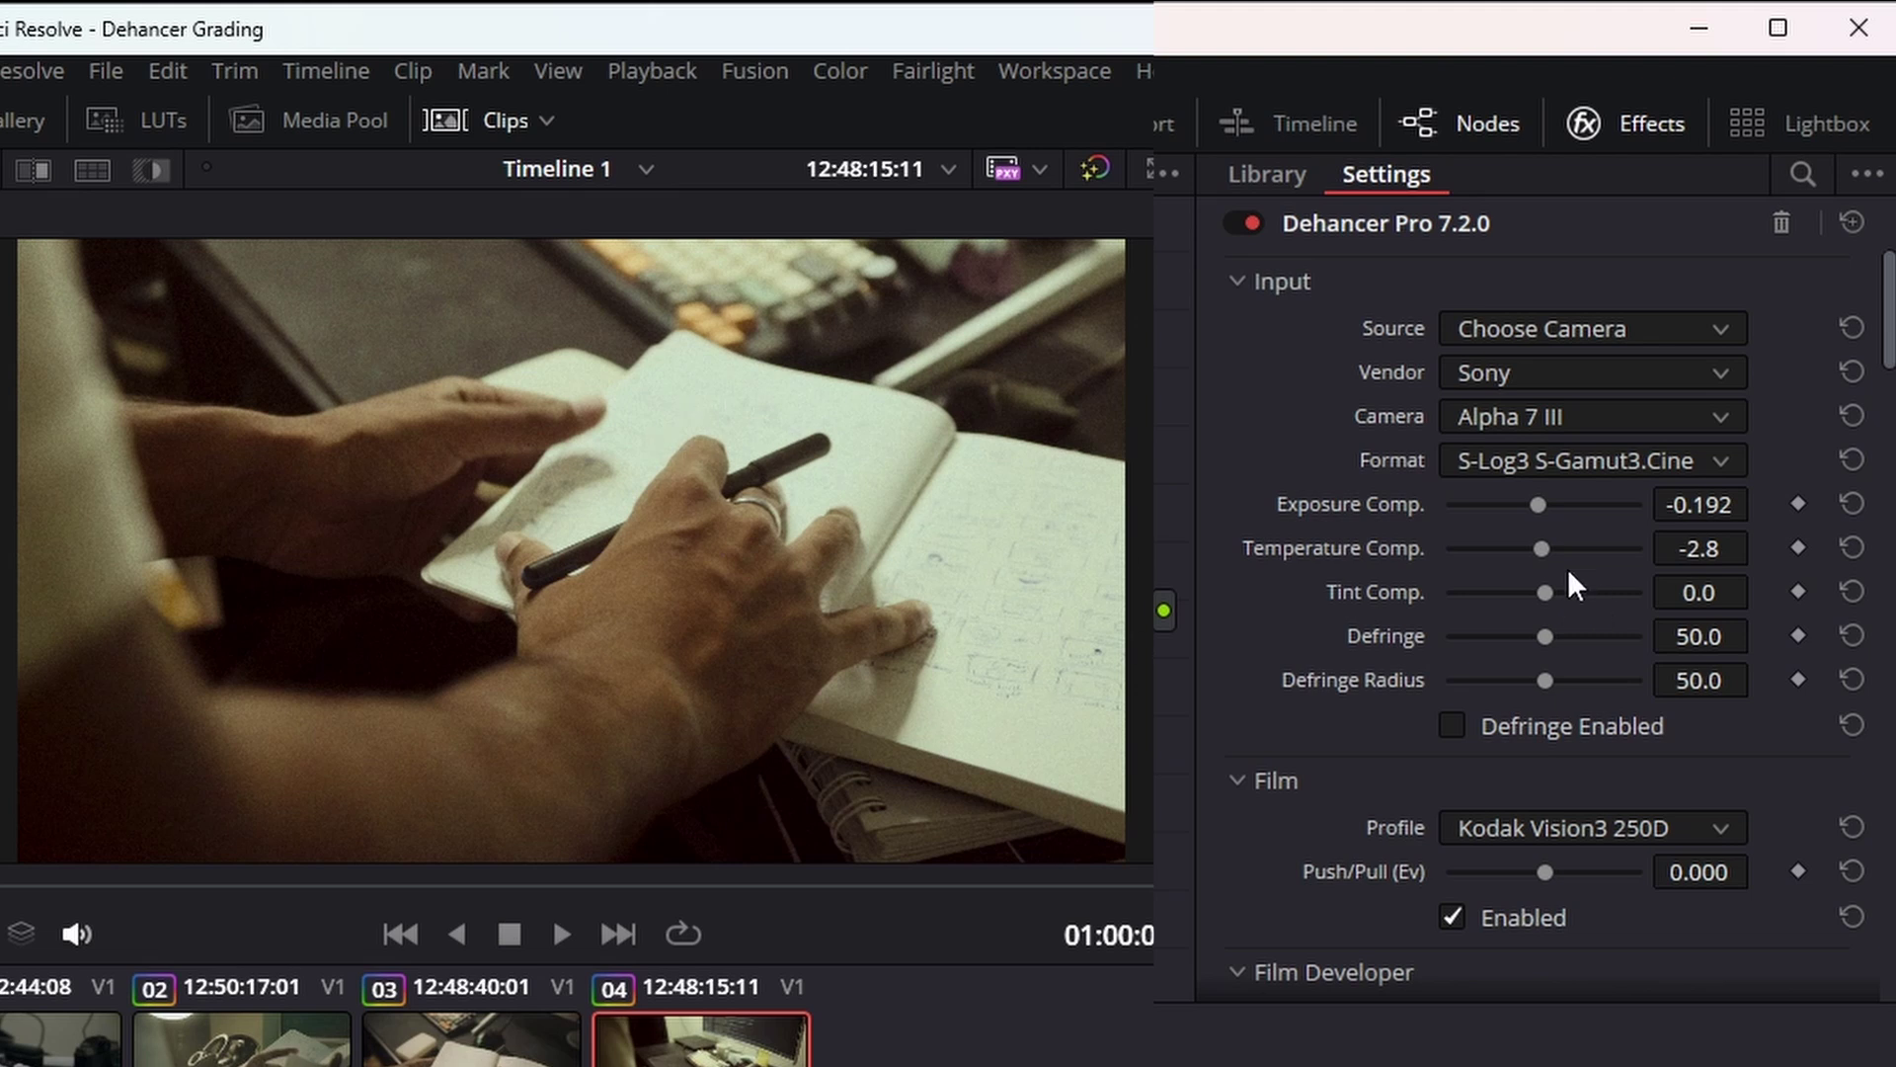
{"action": "left_click_drag", "start_coordinate": [1543, 549], "coordinate": [1533, 549]}
{"action": "left_click_drag", "start_coordinate": [1529, 545], "coordinate": [1537, 545]}
{"action": "mouse_move", "coordinate": [1545, 593]}
{"action": "left_mouse_down"}
{"action": "mouse_move", "coordinate": [1578, 595]}
{"action": "mouse_move", "coordinate": [1542, 593]}
{"action": "left_mouse_up"}
{"action": "left_click_drag", "start_coordinate": [1543, 594], "coordinate": [1548, 595]}
{"action": "scroll", "coordinate": [1390, 683], "scroll_direction": "down", "scroll_amount": 3}
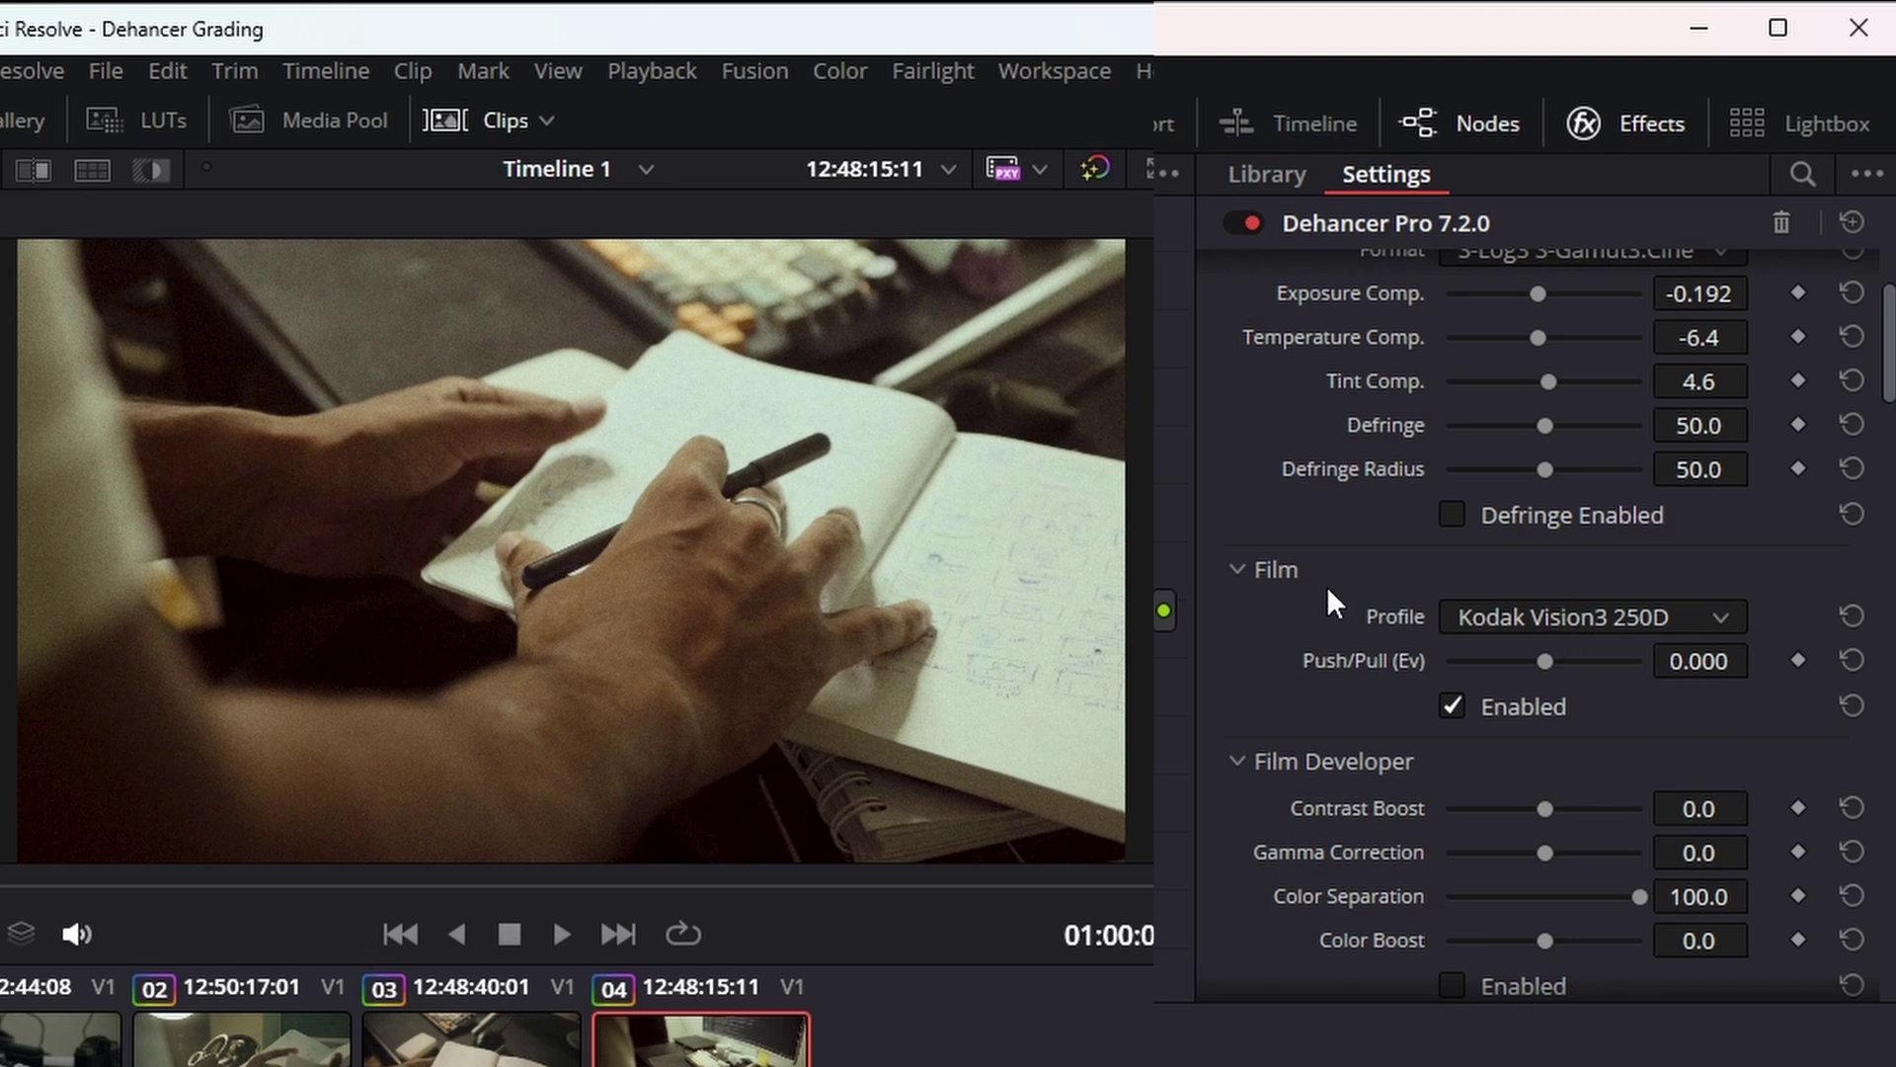
{"action": "left_click", "coordinate": [1573, 618]}
{"action": "left_click", "coordinate": [1555, 660]}
{"action": "left_click", "coordinate": [1592, 618]}
{"action": "scroll", "coordinate": [1546, 789], "scroll_direction": "down", "scroll_amount": 5}
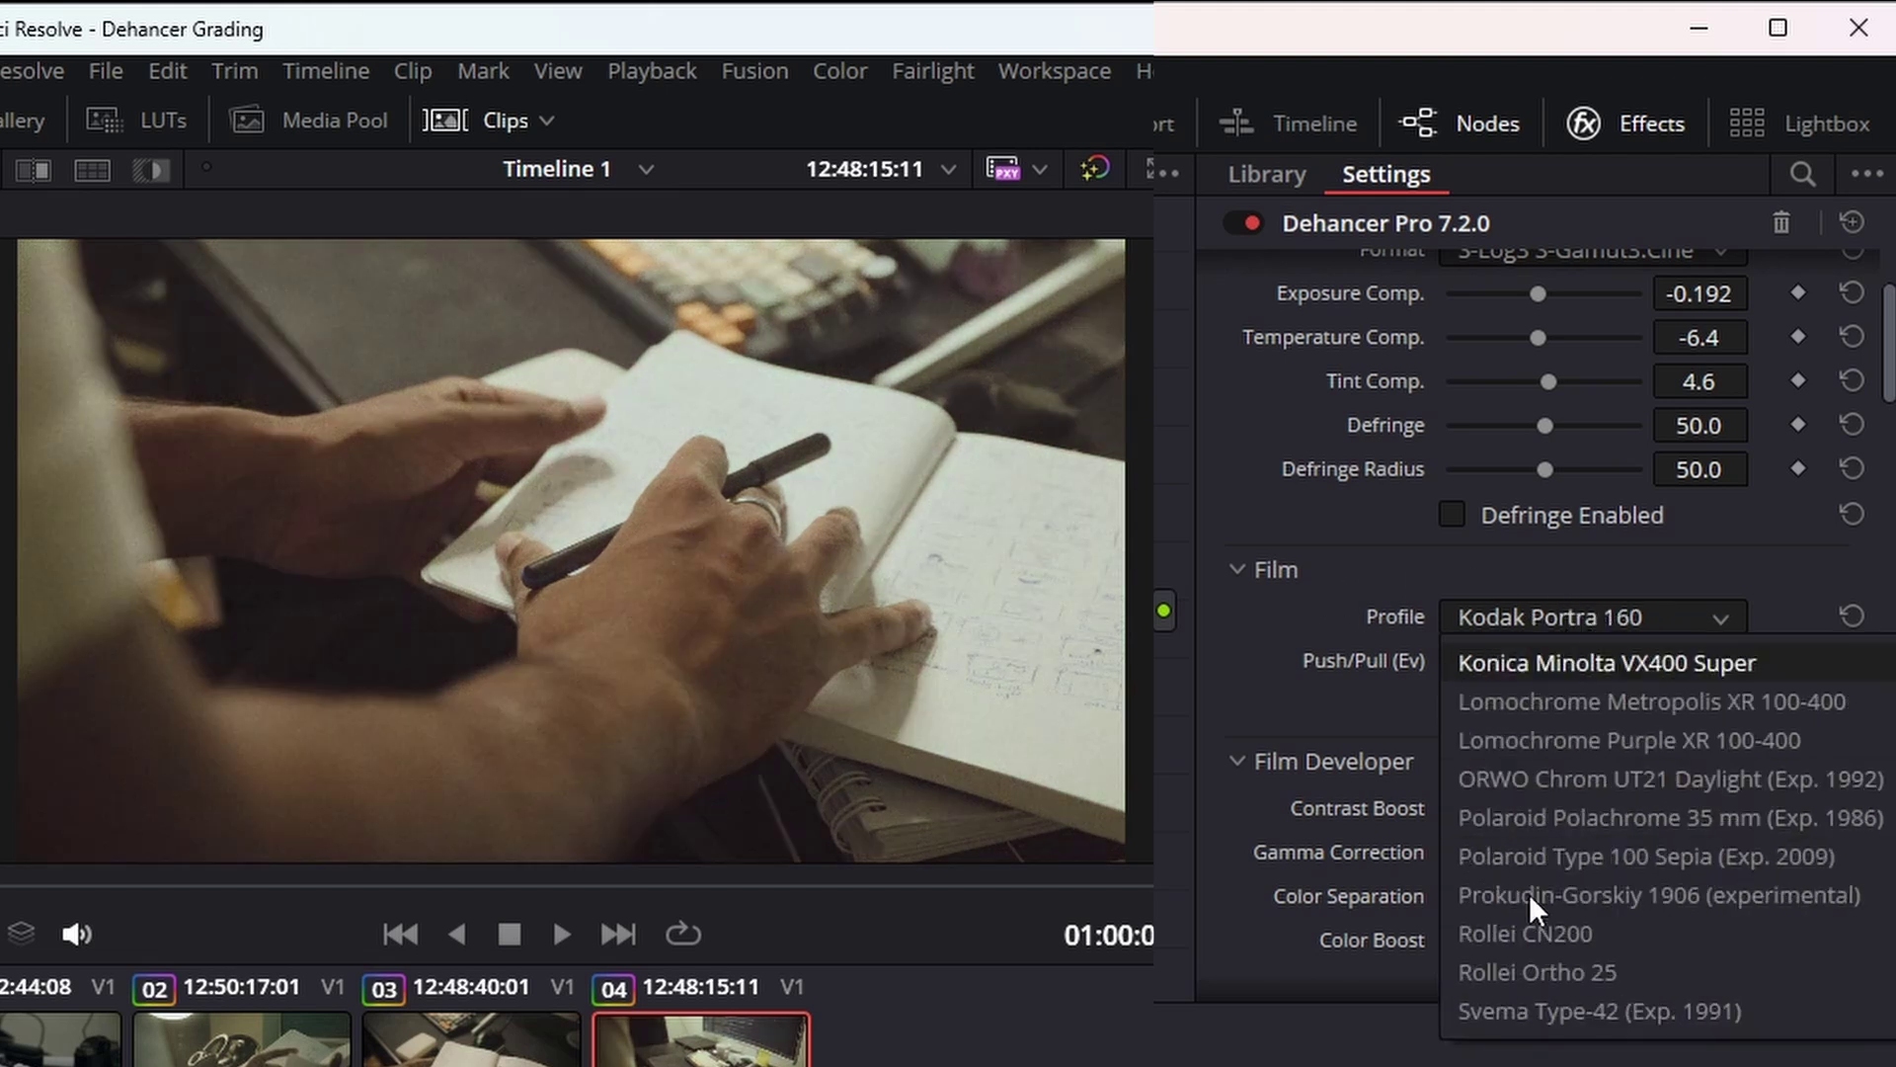
{"action": "left_click", "coordinate": [1549, 971]}
{"action": "left_click", "coordinate": [1605, 620]}
{"action": "scroll", "coordinate": [1608, 812], "scroll_direction": "up", "scroll_amount": 5}
{"action": "left_click", "coordinate": [1610, 740]}
{"action": "left_click", "coordinate": [1580, 618]}
{"action": "scroll", "coordinate": [1581, 829], "scroll_direction": "down", "scroll_amount": 5}
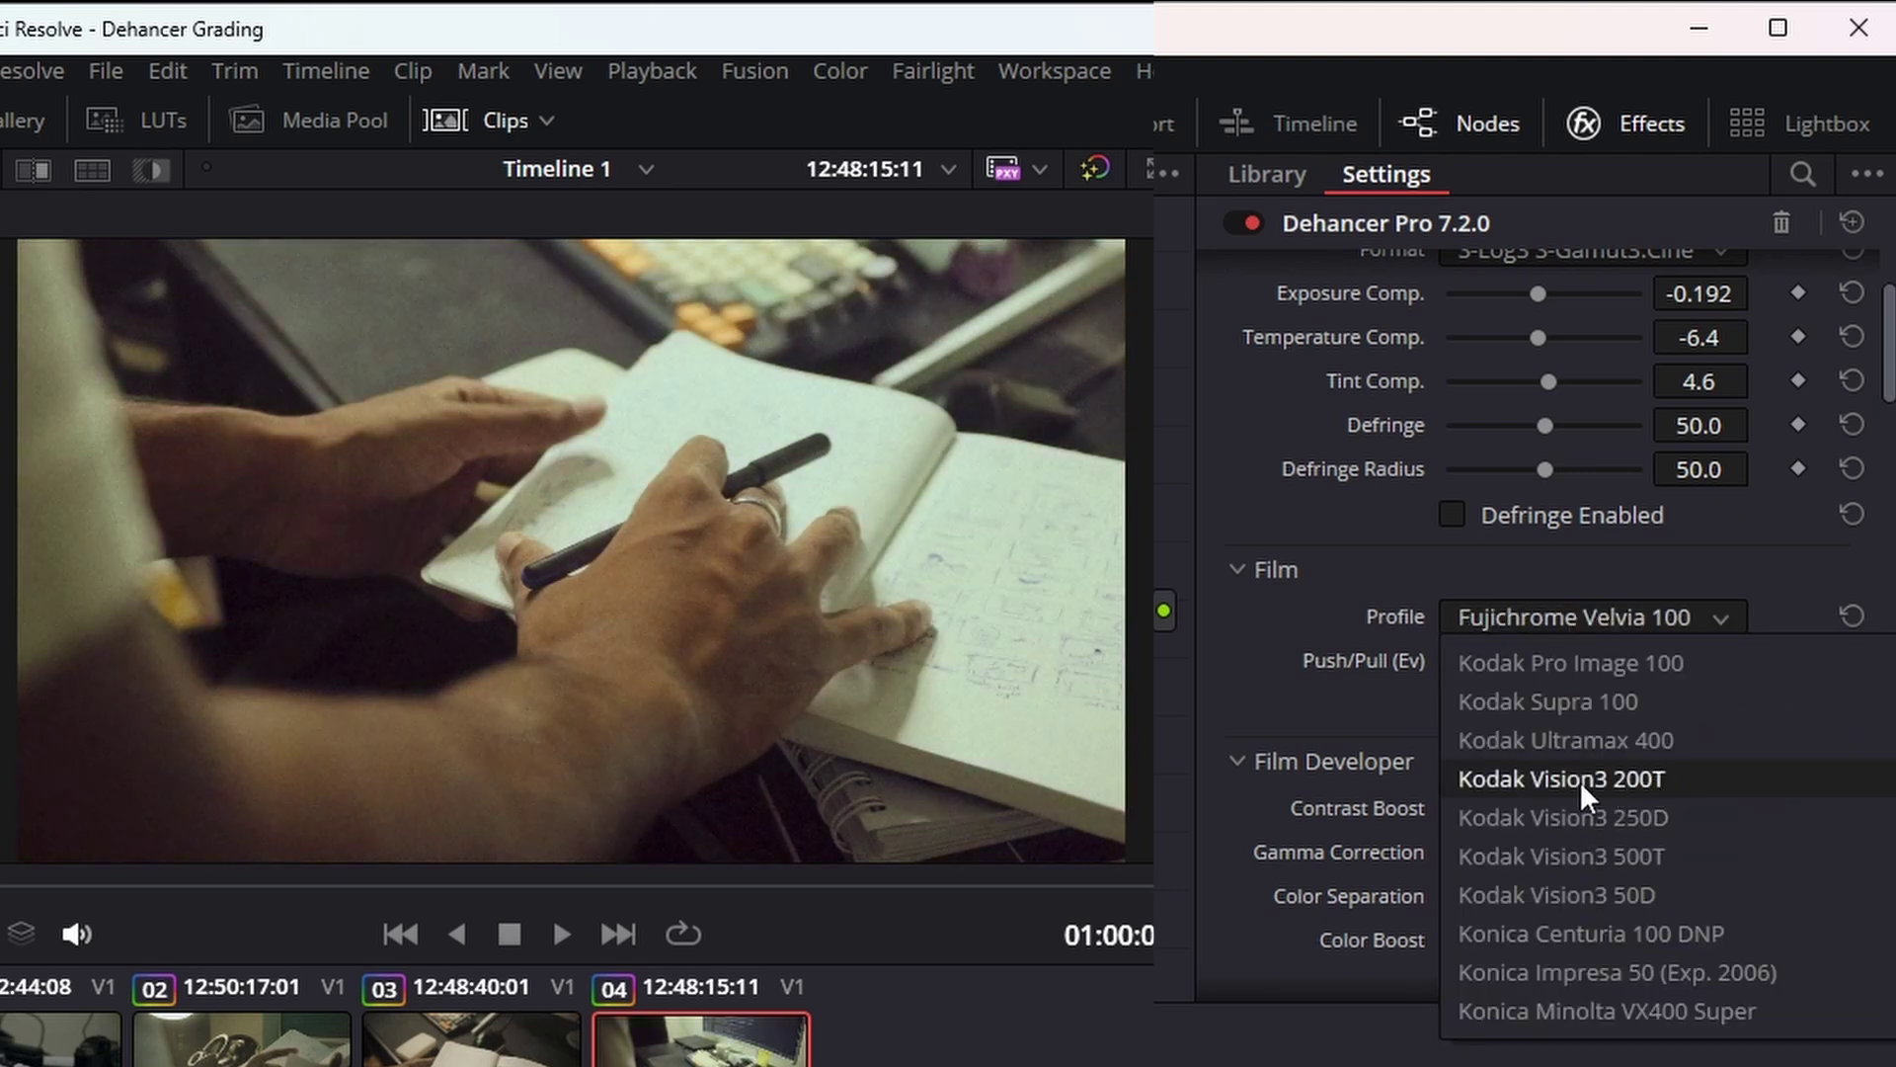
{"action": "scroll", "coordinate": [1562, 830], "scroll_direction": "up", "scroll_amount": 5}
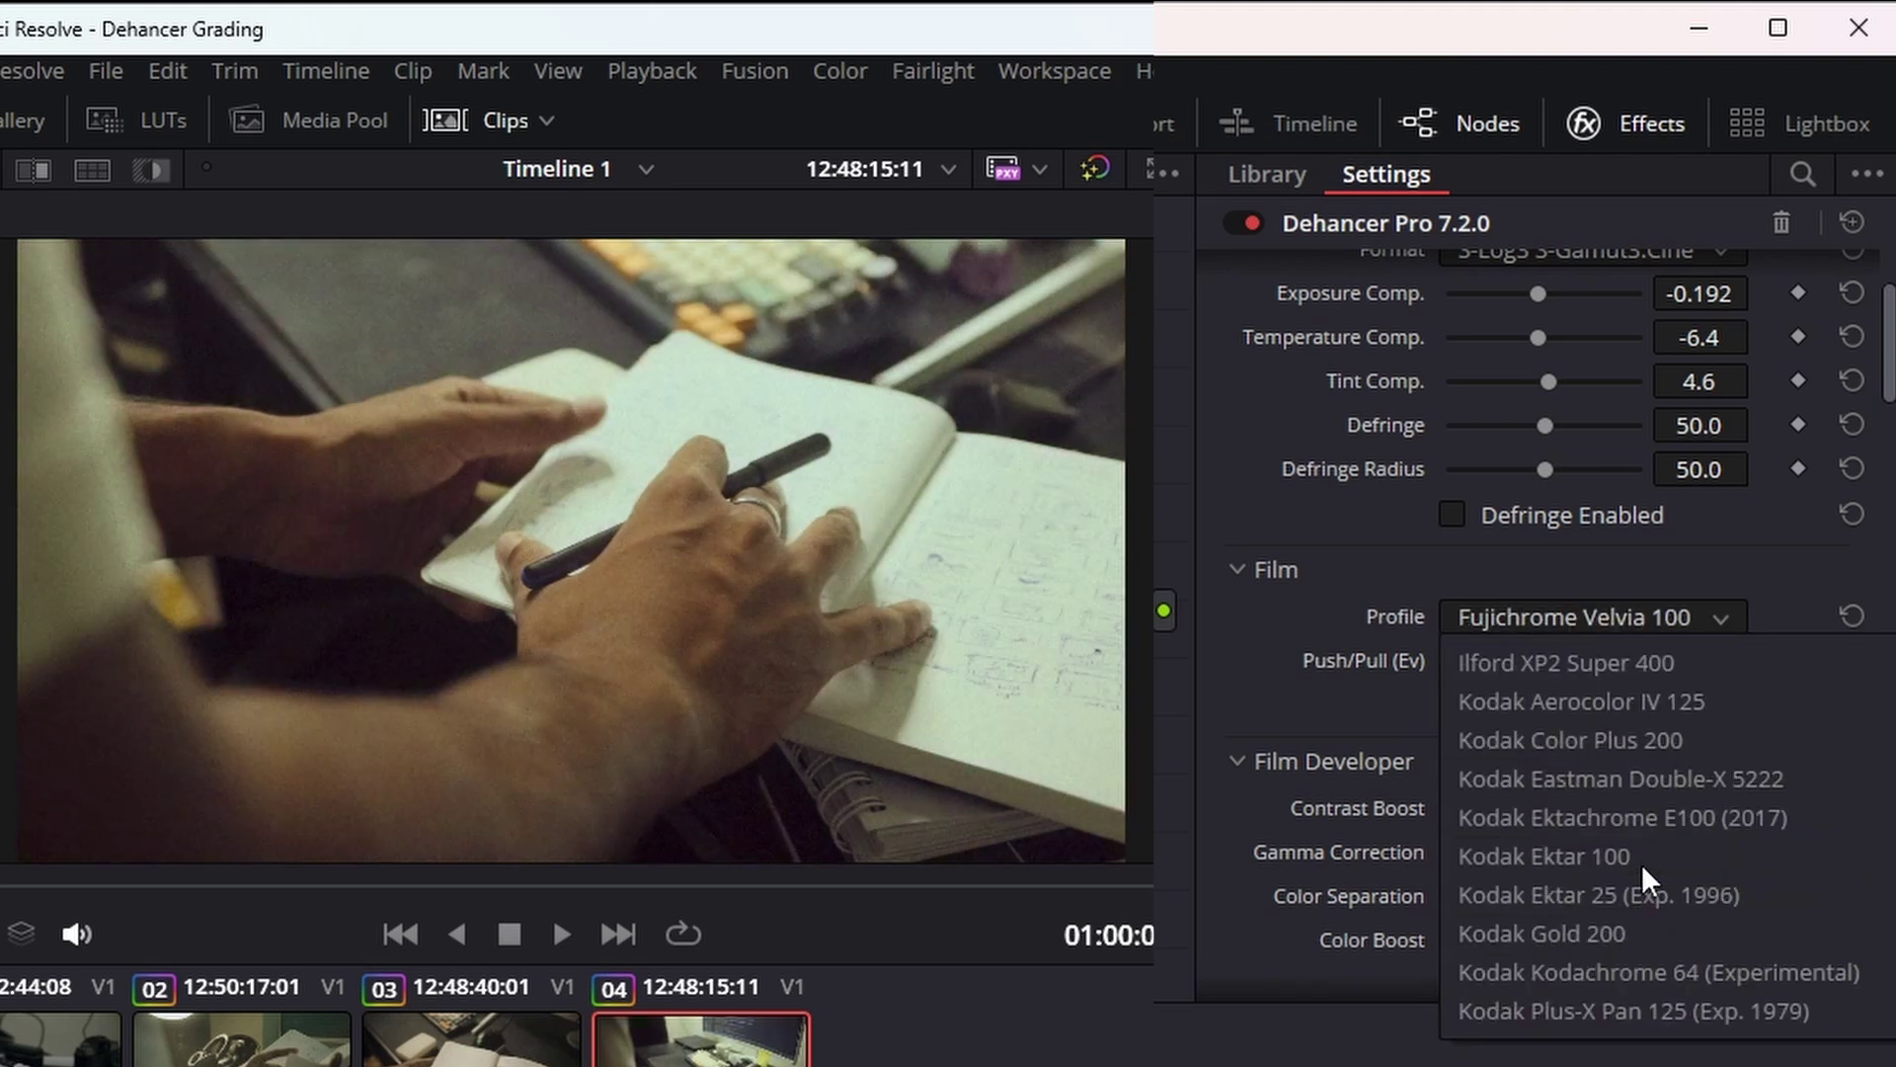
{"action": "scroll", "coordinate": [1640, 869], "scroll_direction": "up", "scroll_amount": 5}
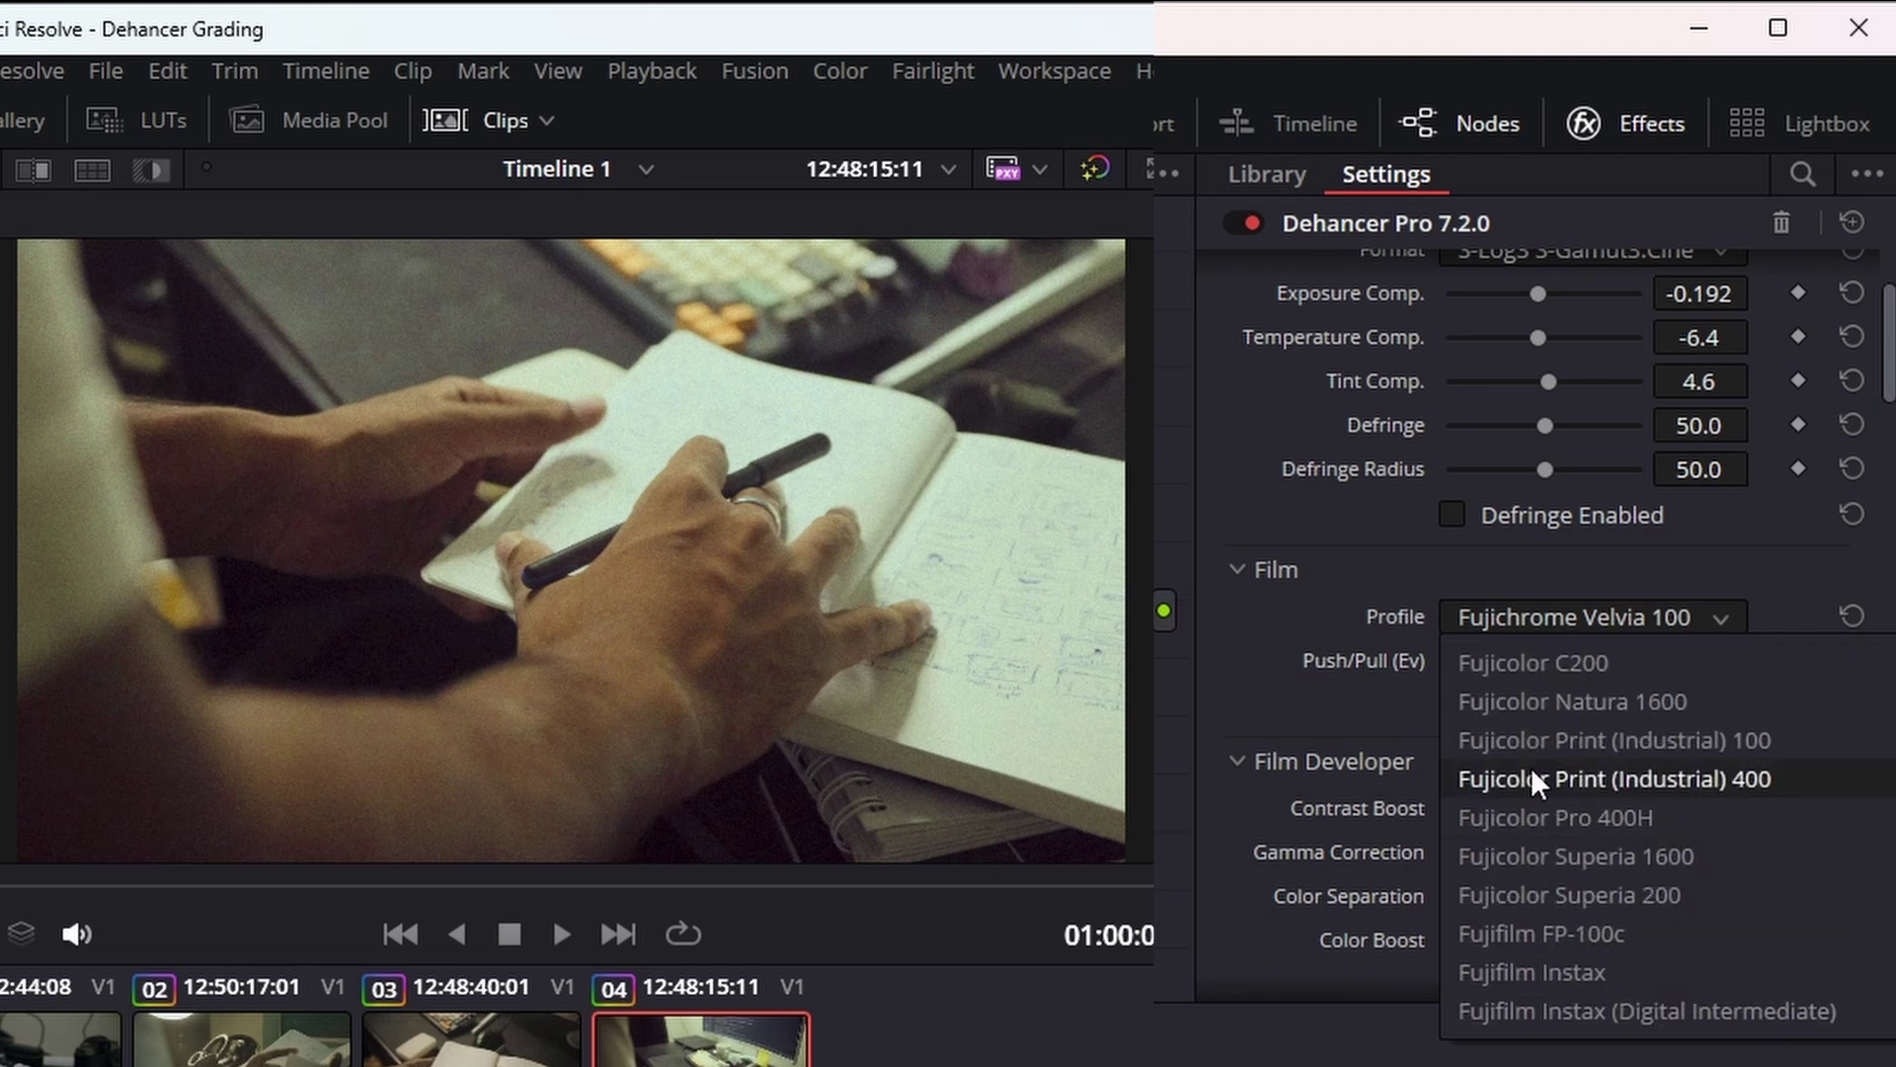
{"action": "scroll", "coordinate": [1586, 879], "scroll_direction": "down", "scroll_amount": 3}
{"action": "scroll", "coordinate": [1592, 874], "scroll_direction": "up", "scroll_amount": 3}
{"action": "scroll", "coordinate": [1594, 879], "scroll_direction": "down", "scroll_amount": 5}
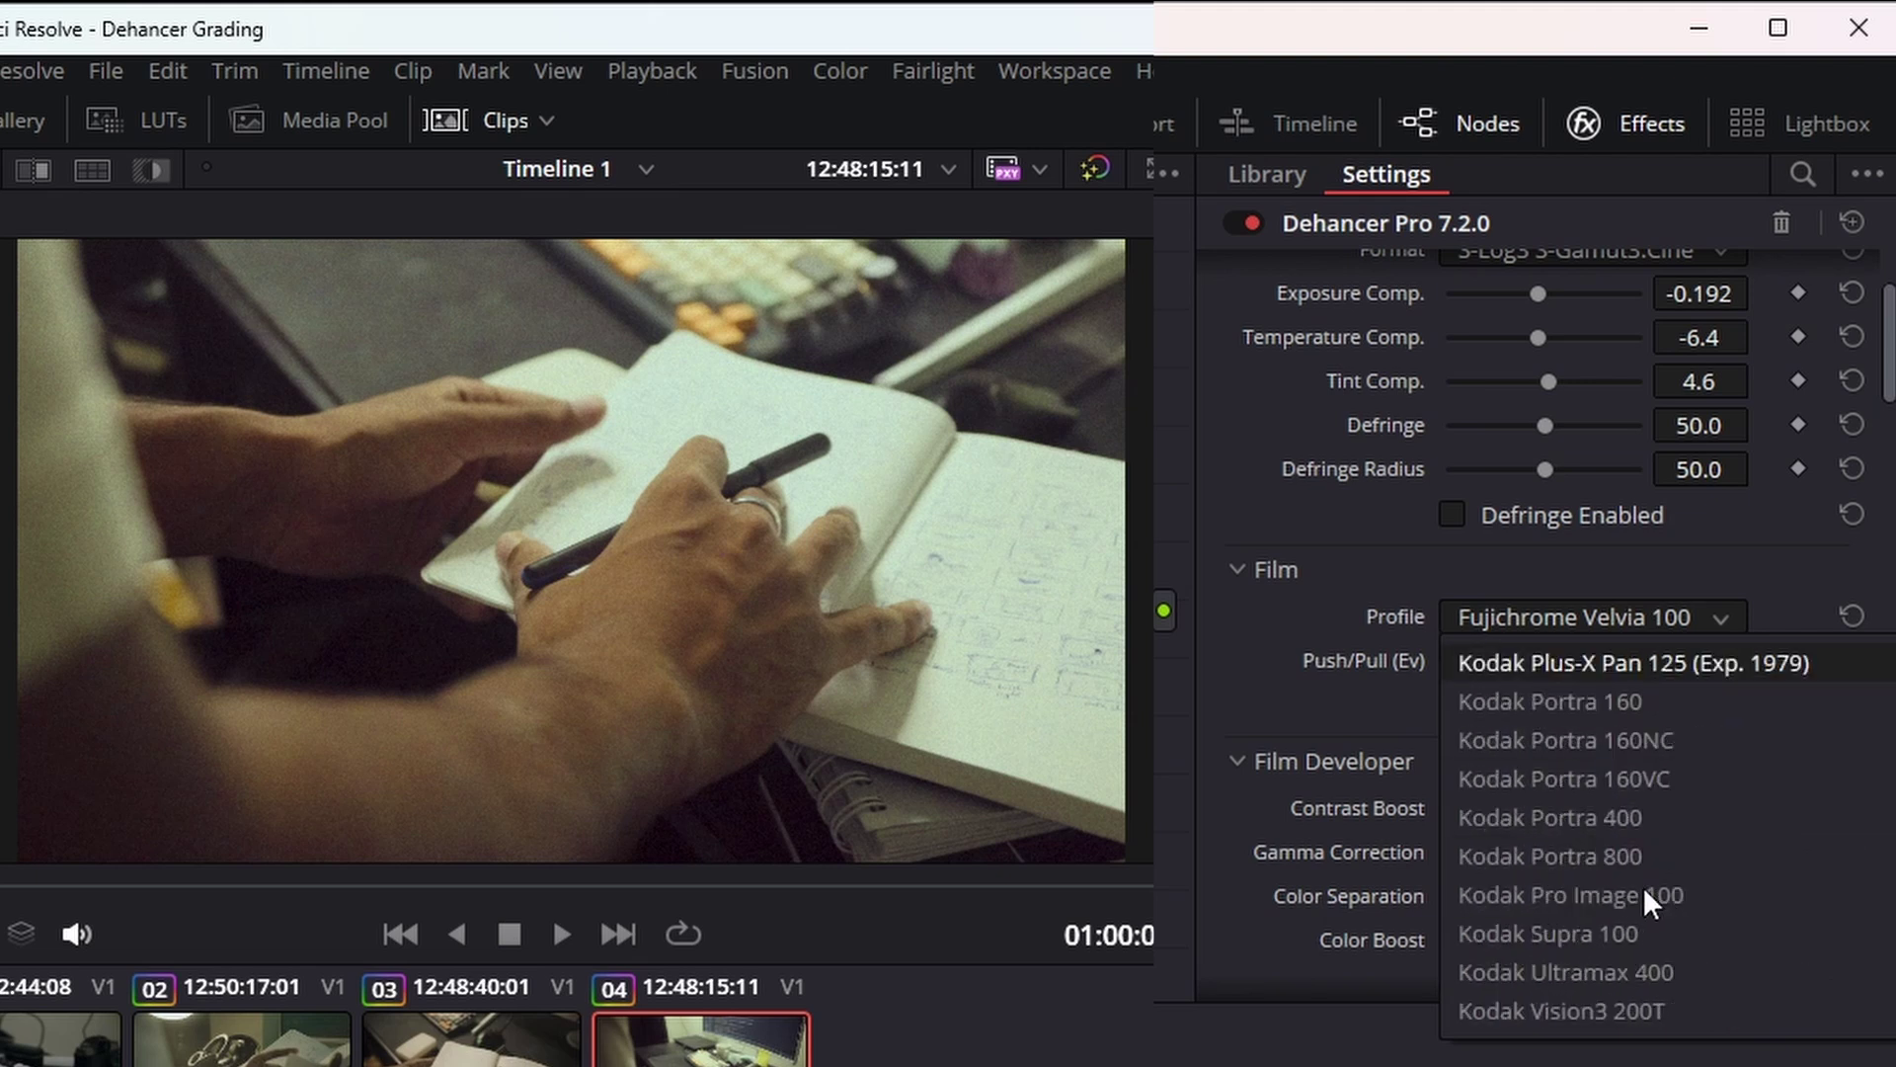
{"action": "scroll", "coordinate": [1630, 884], "scroll_direction": "down", "scroll_amount": 3}
{"action": "scroll", "coordinate": [1618, 810], "scroll_direction": "up", "scroll_amount": 1}
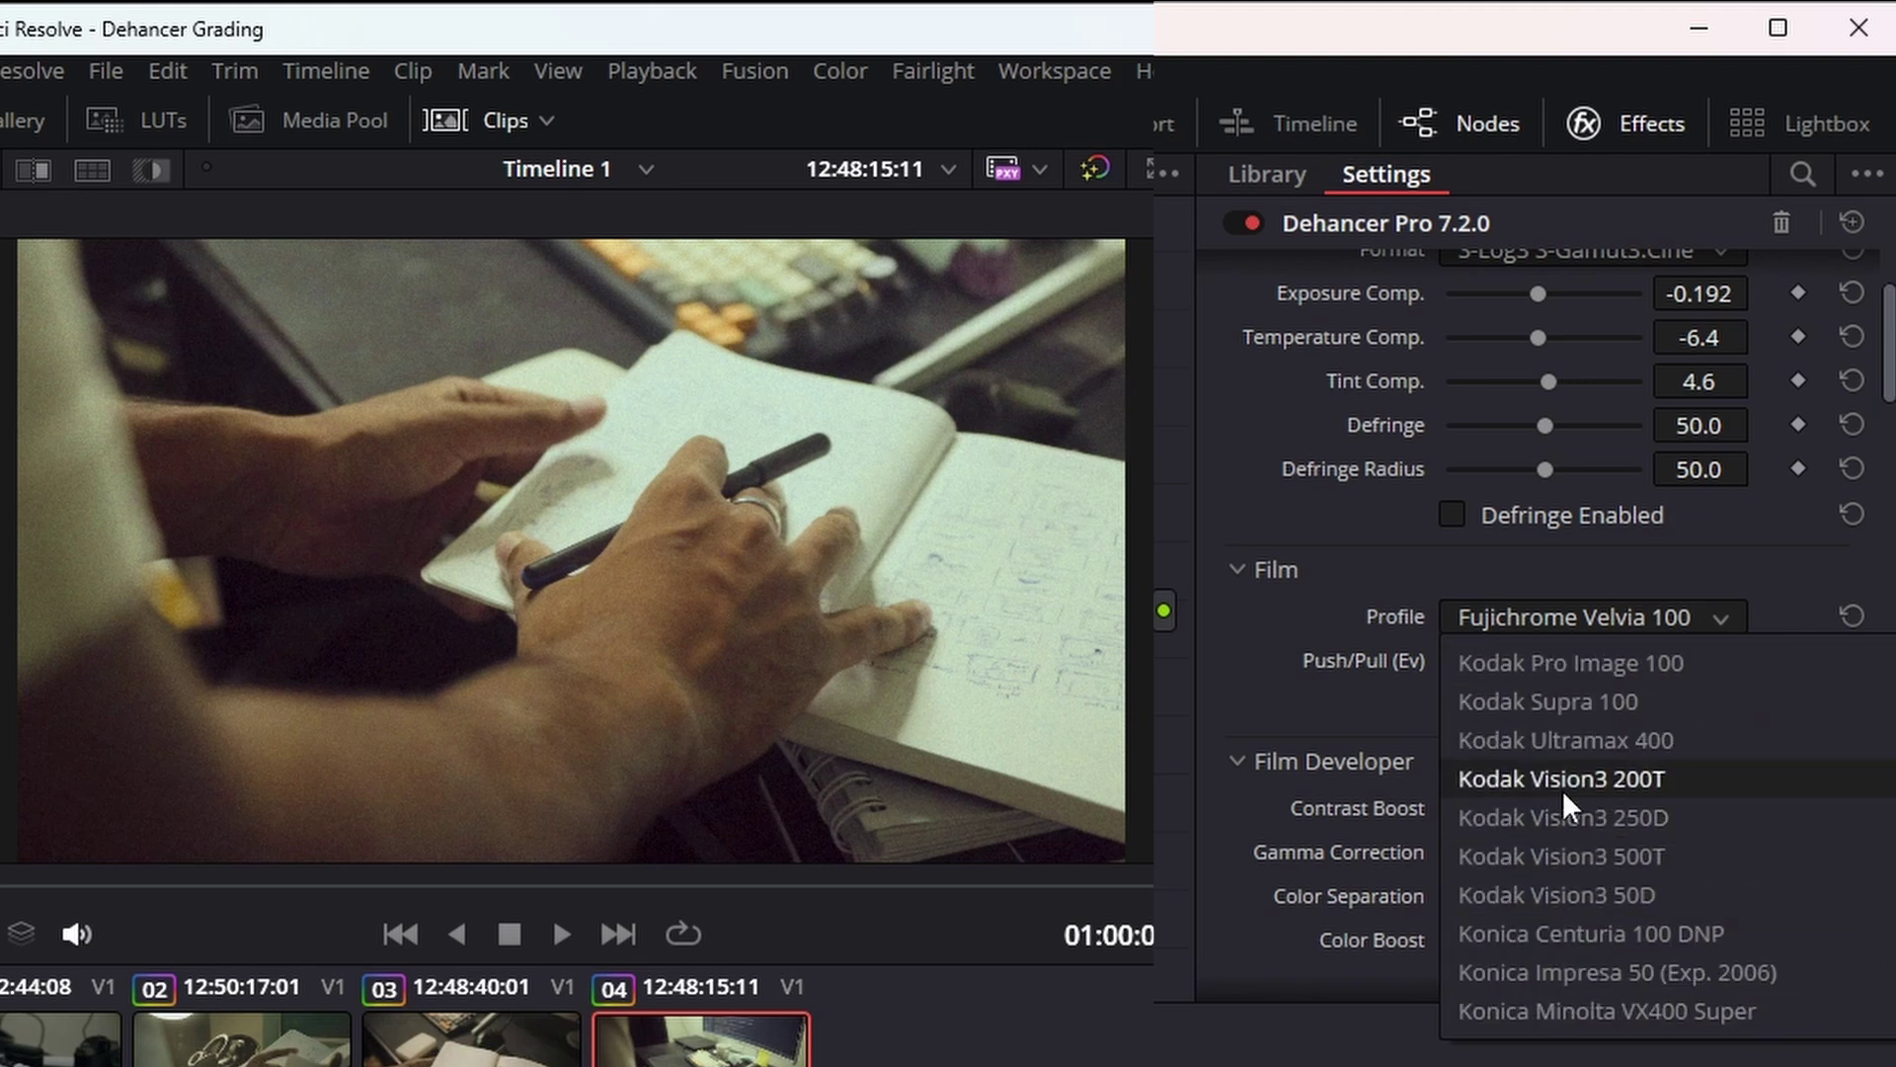
{"action": "left_click", "coordinate": [1572, 779]}
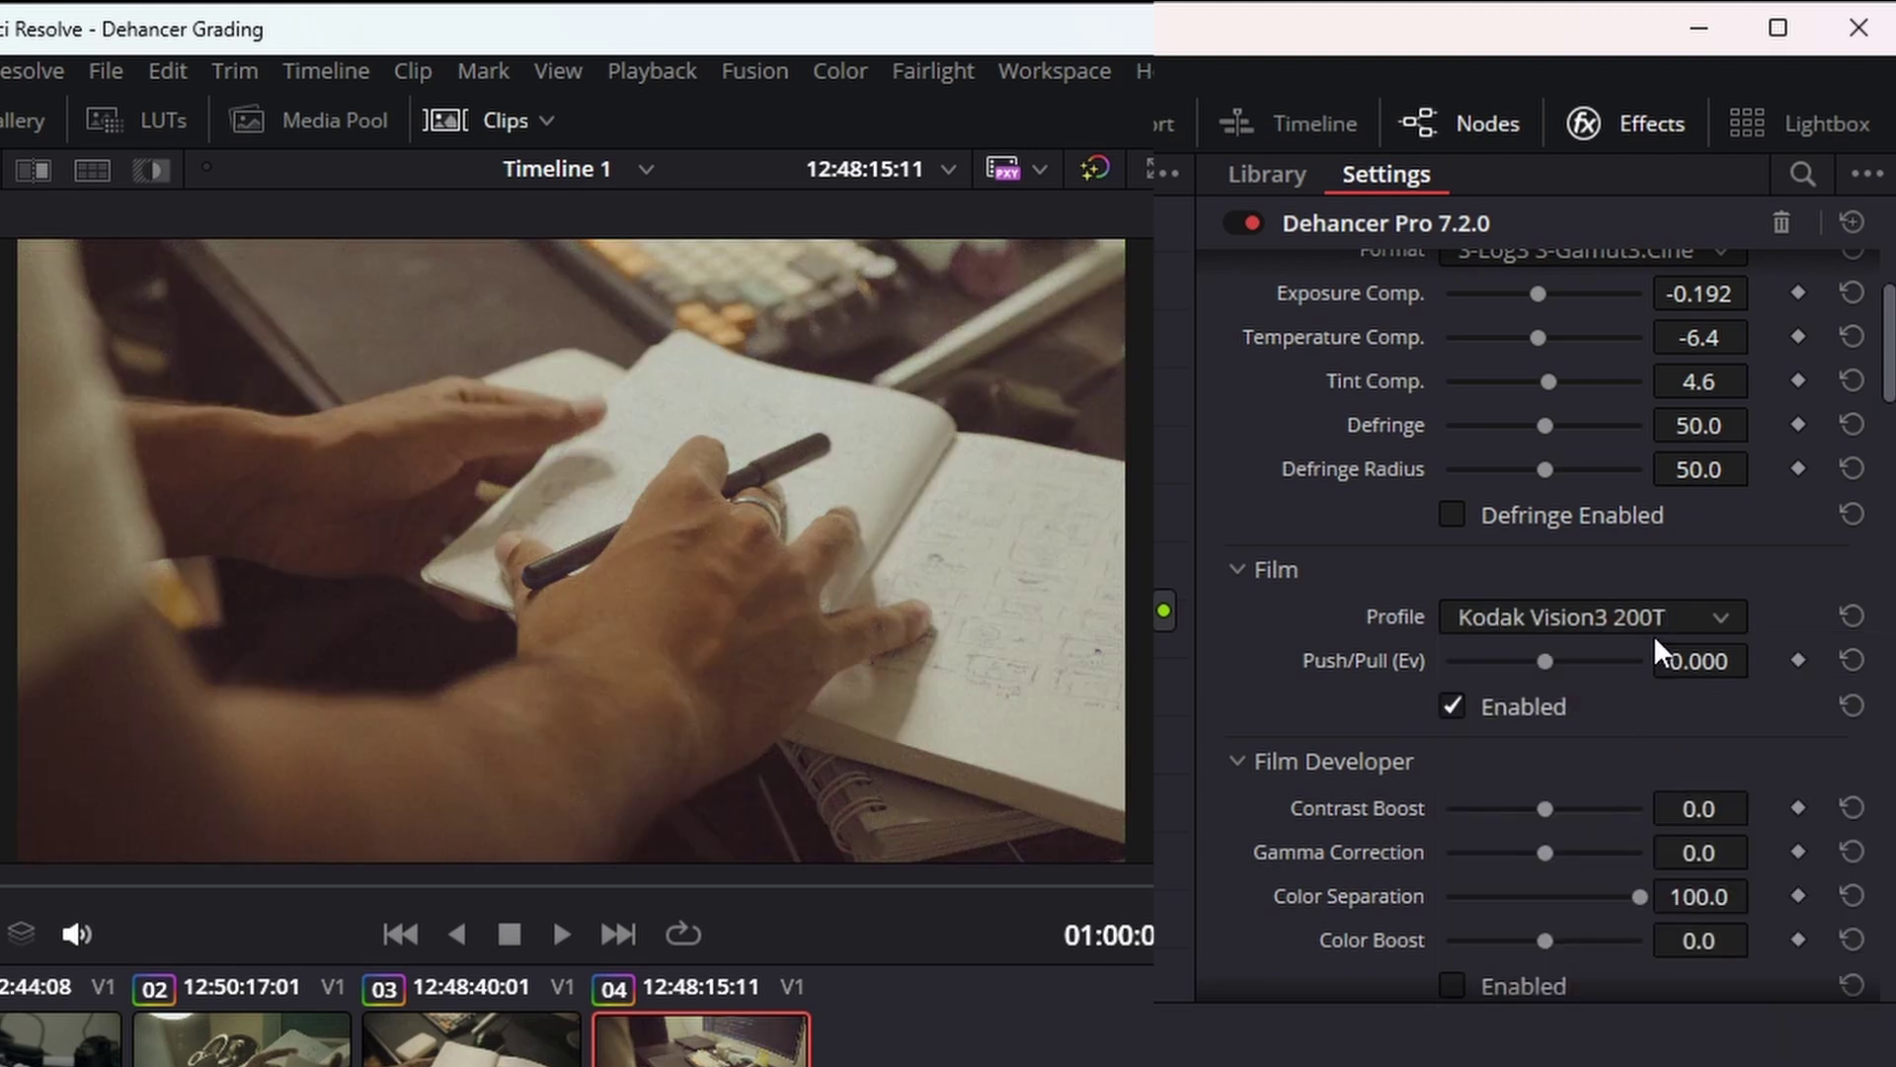
{"action": "left_click", "coordinate": [1673, 624]}
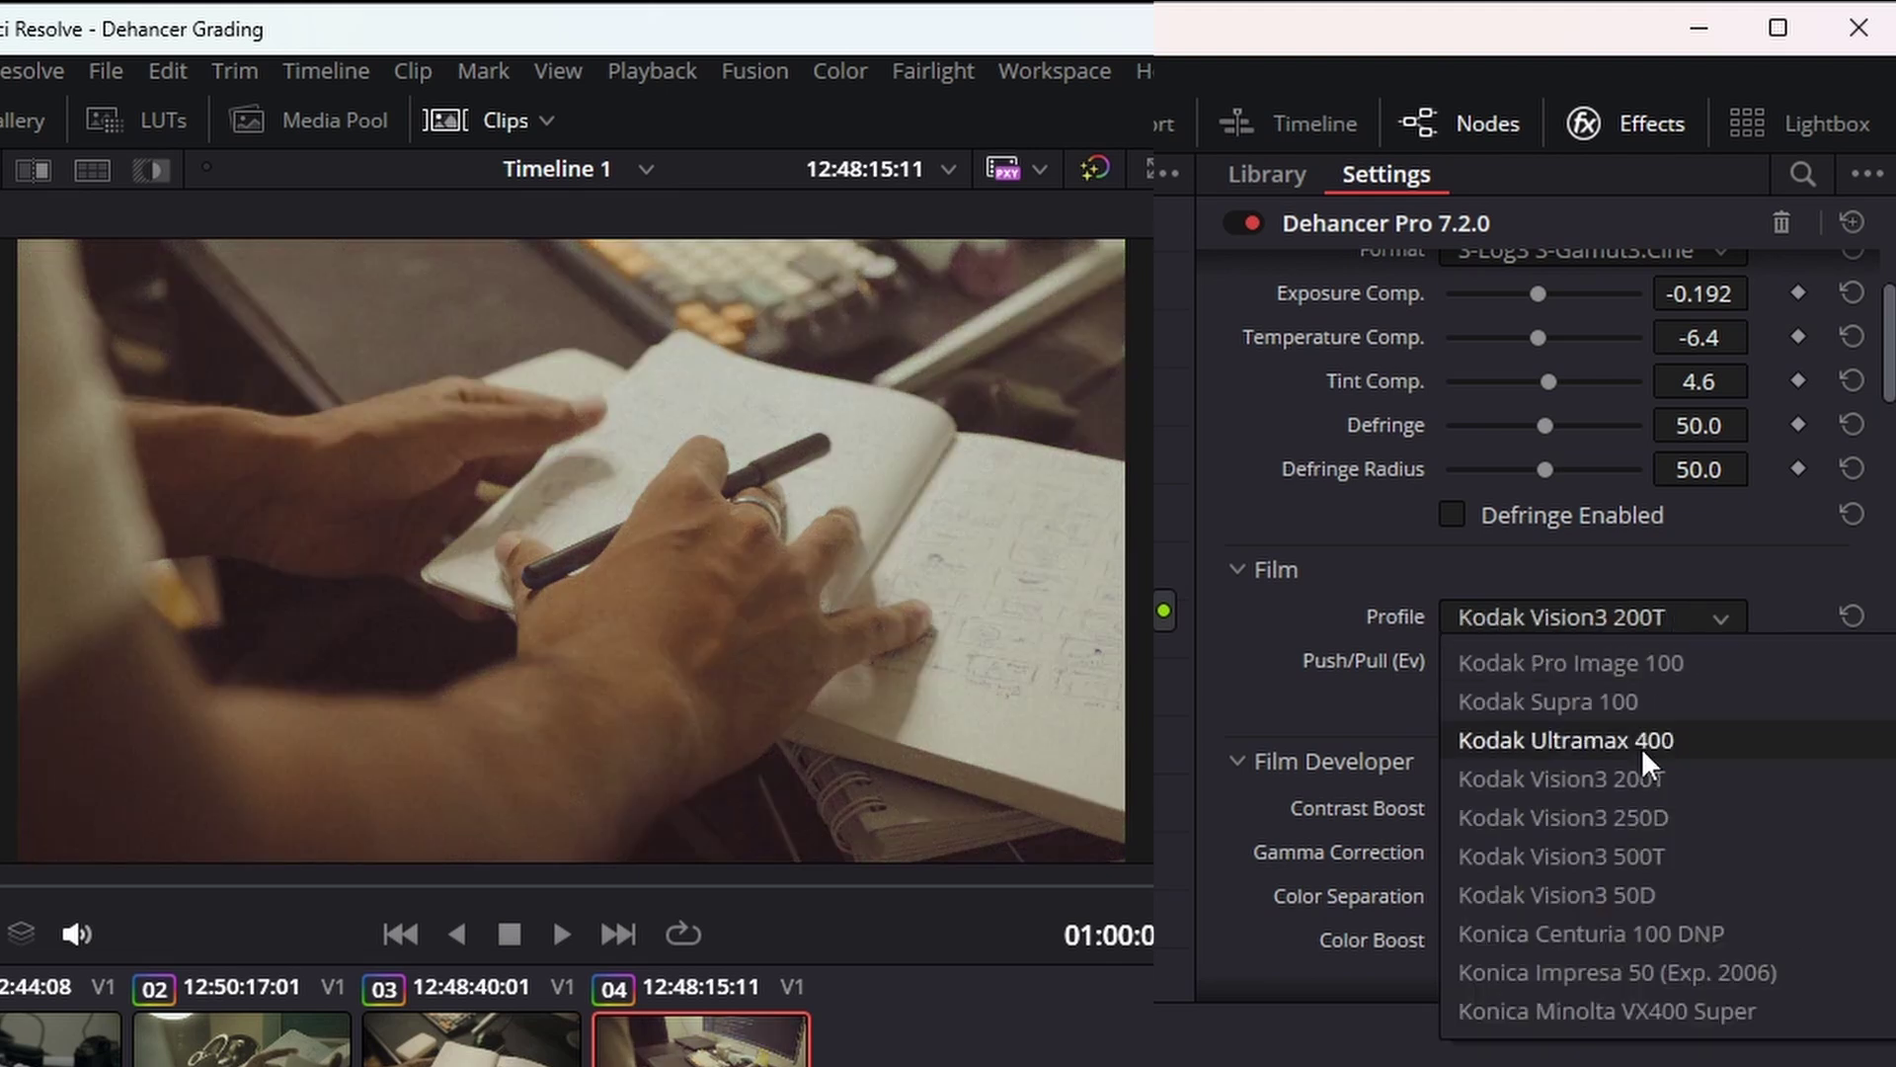
{"action": "left_click", "coordinate": [1628, 817]}
{"action": "left_click", "coordinate": [1639, 620]}
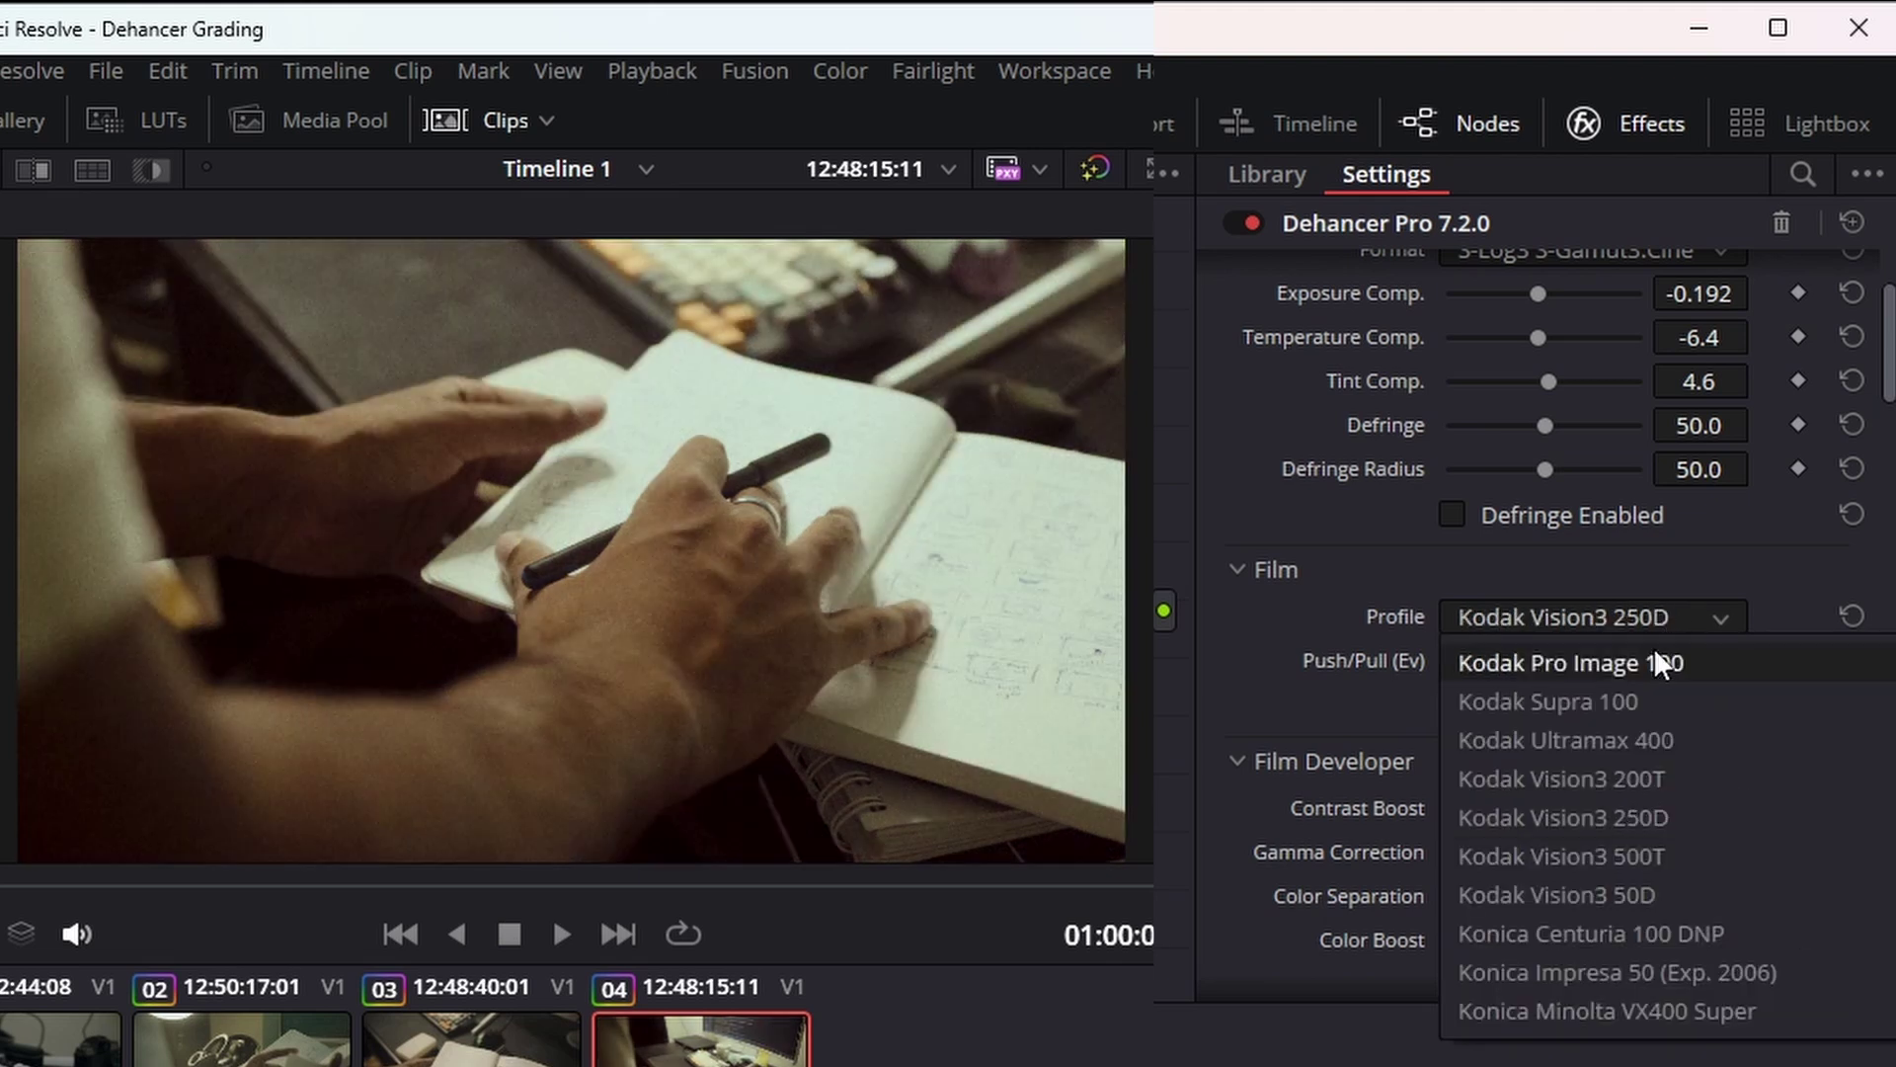
{"action": "left_click", "coordinate": [1636, 859]}
{"action": "left_click", "coordinate": [1645, 614]}
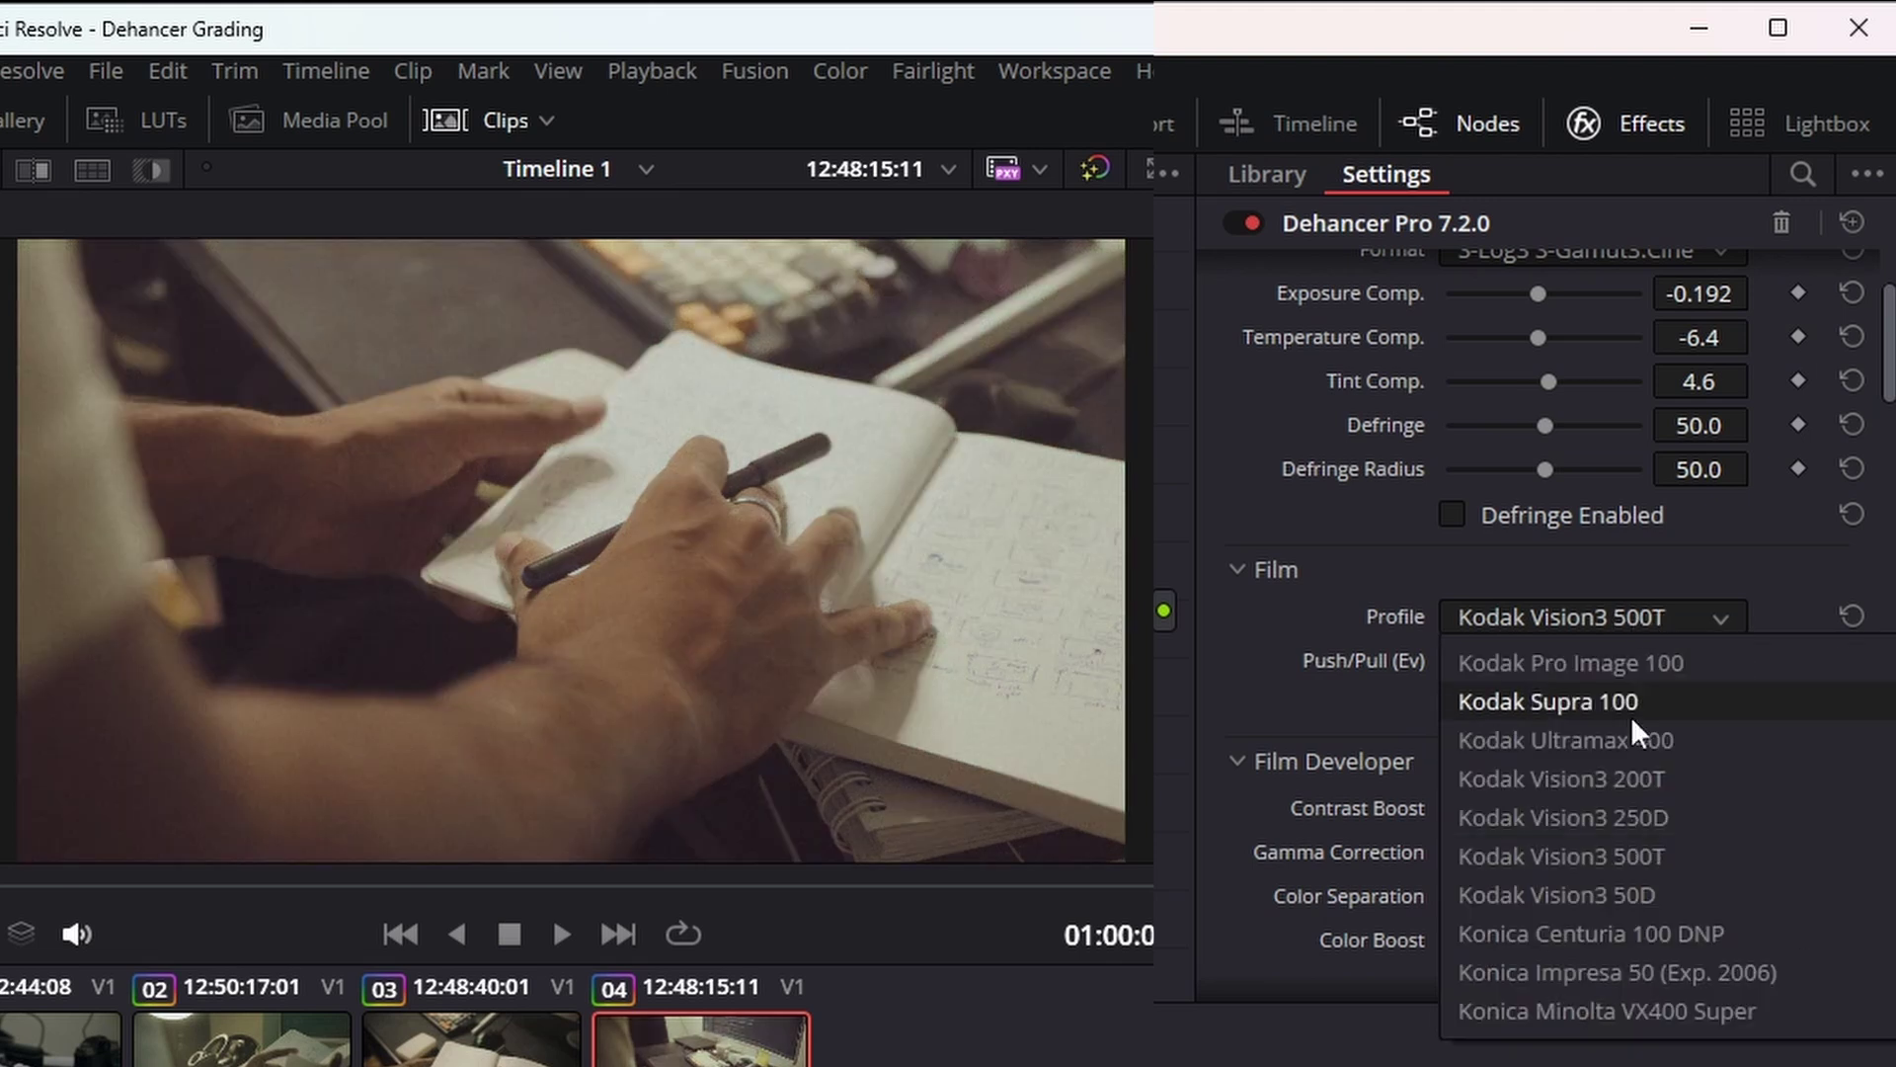
{"action": "left_click", "coordinate": [1626, 889]}
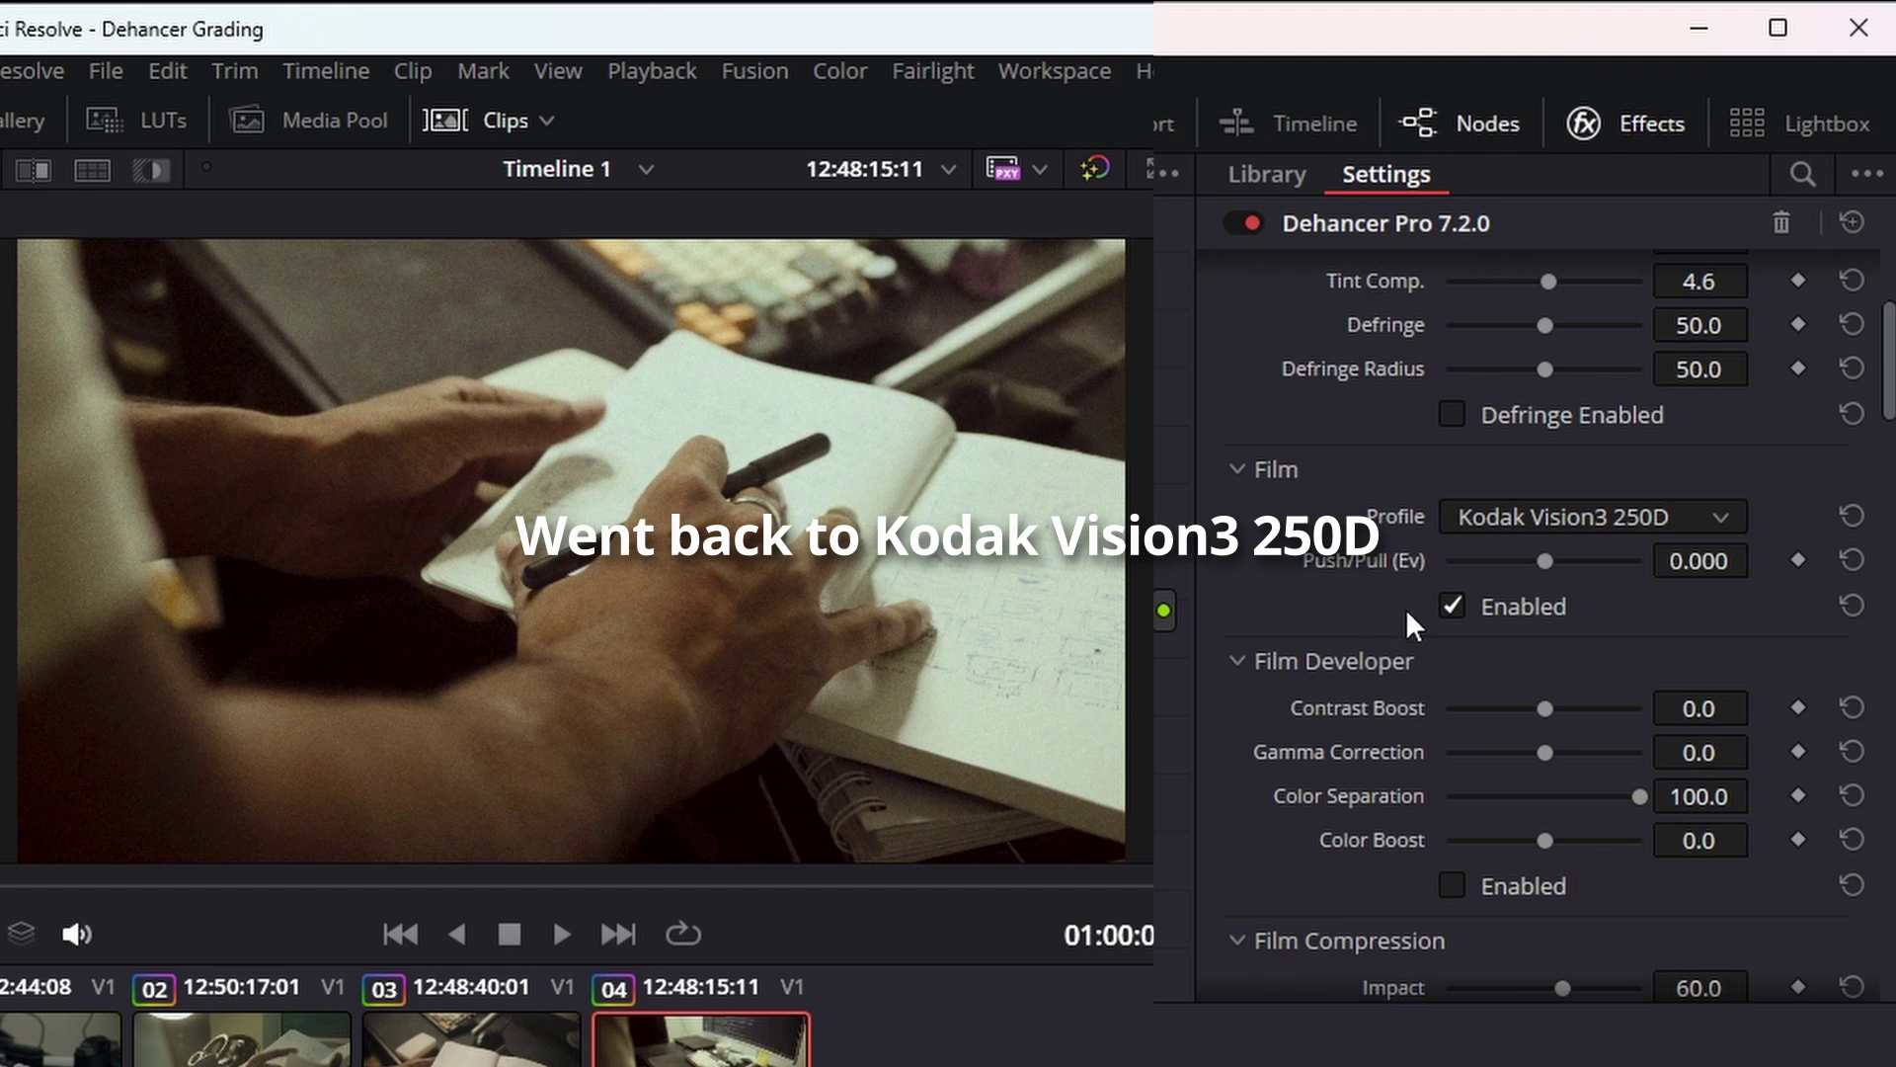
- Raise Film Developer Contrast Boost to 13.8 and reset Color Boost back to 0.0
{"action": "left_click_drag", "start_coordinate": [1548, 704], "coordinate": [1559, 705]}
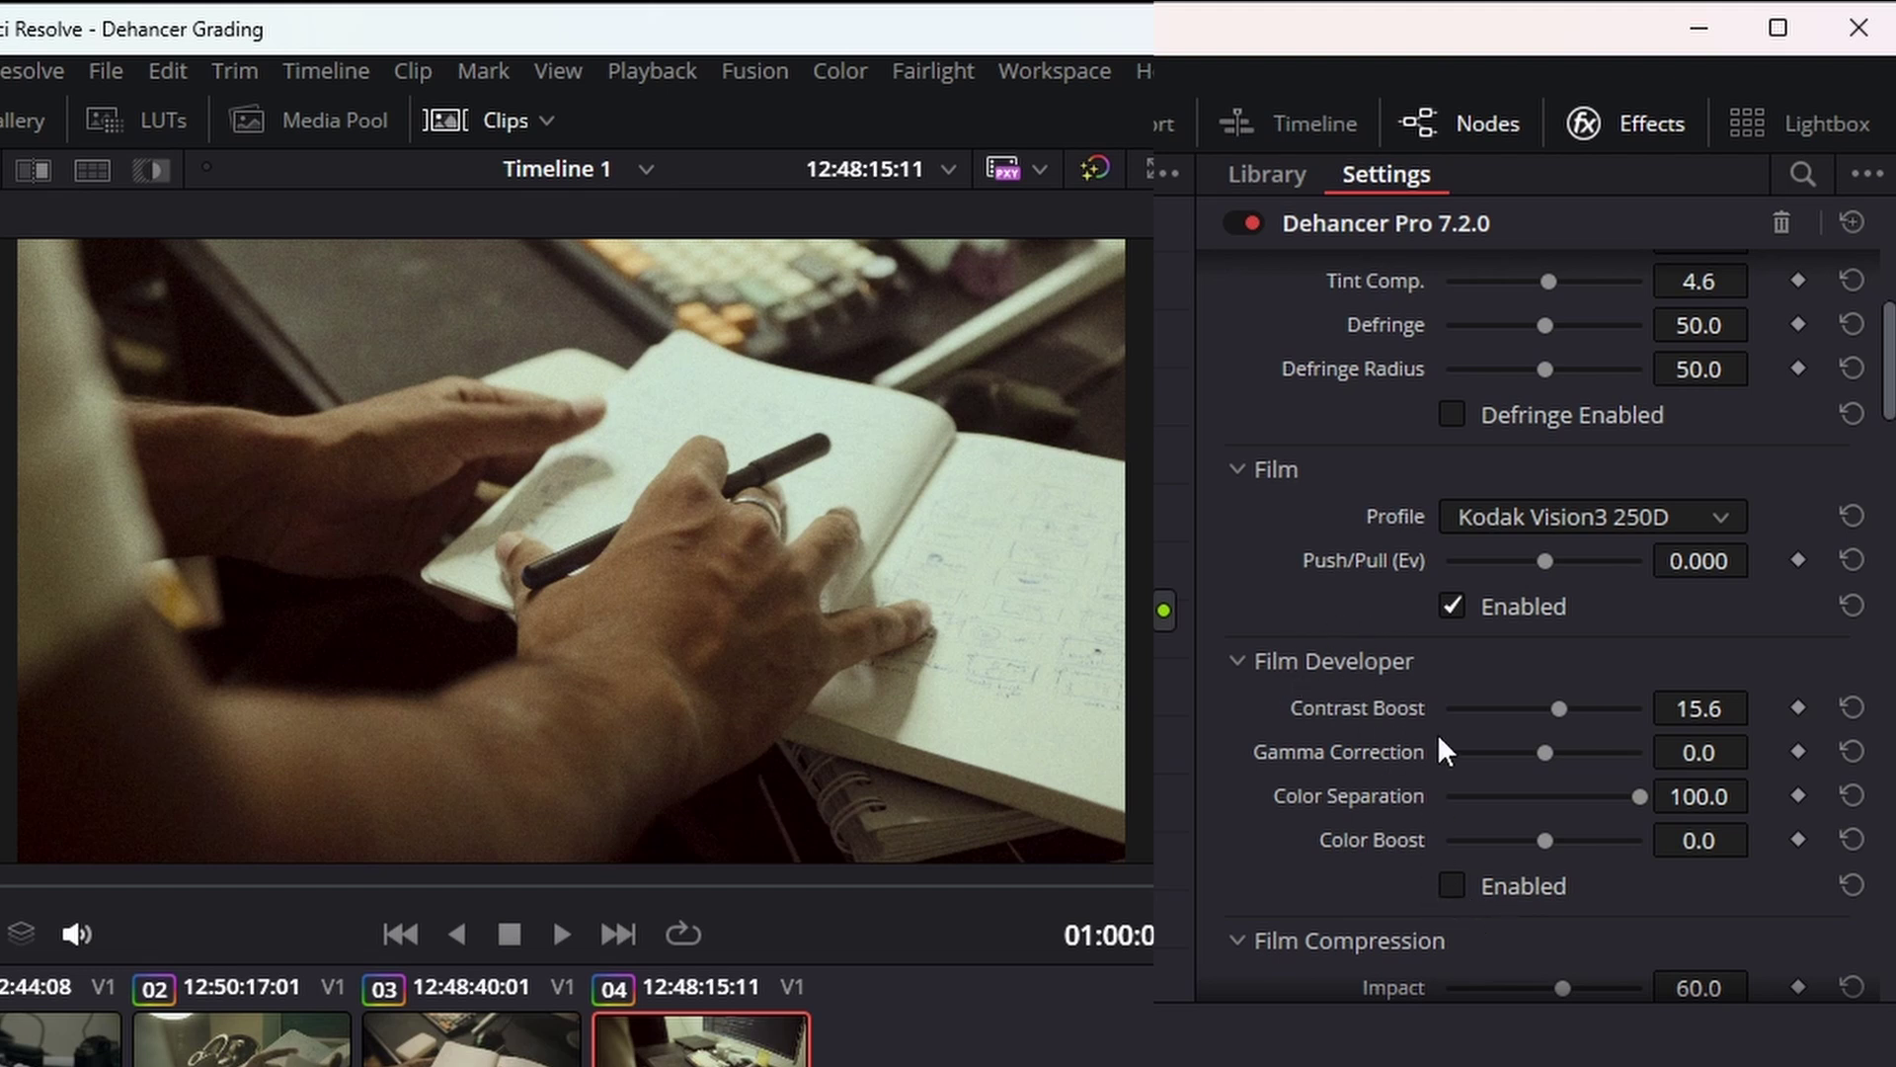
{"action": "scroll", "coordinate": [1441, 740], "scroll_direction": "down", "scroll_amount": 3}
{"action": "mouse_move", "coordinate": [1559, 497]}
{"action": "left_mouse_down"}
{"action": "mouse_move", "coordinate": [1575, 497]}
{"action": "mouse_move", "coordinate": [1558, 499]}
{"action": "left_mouse_up"}
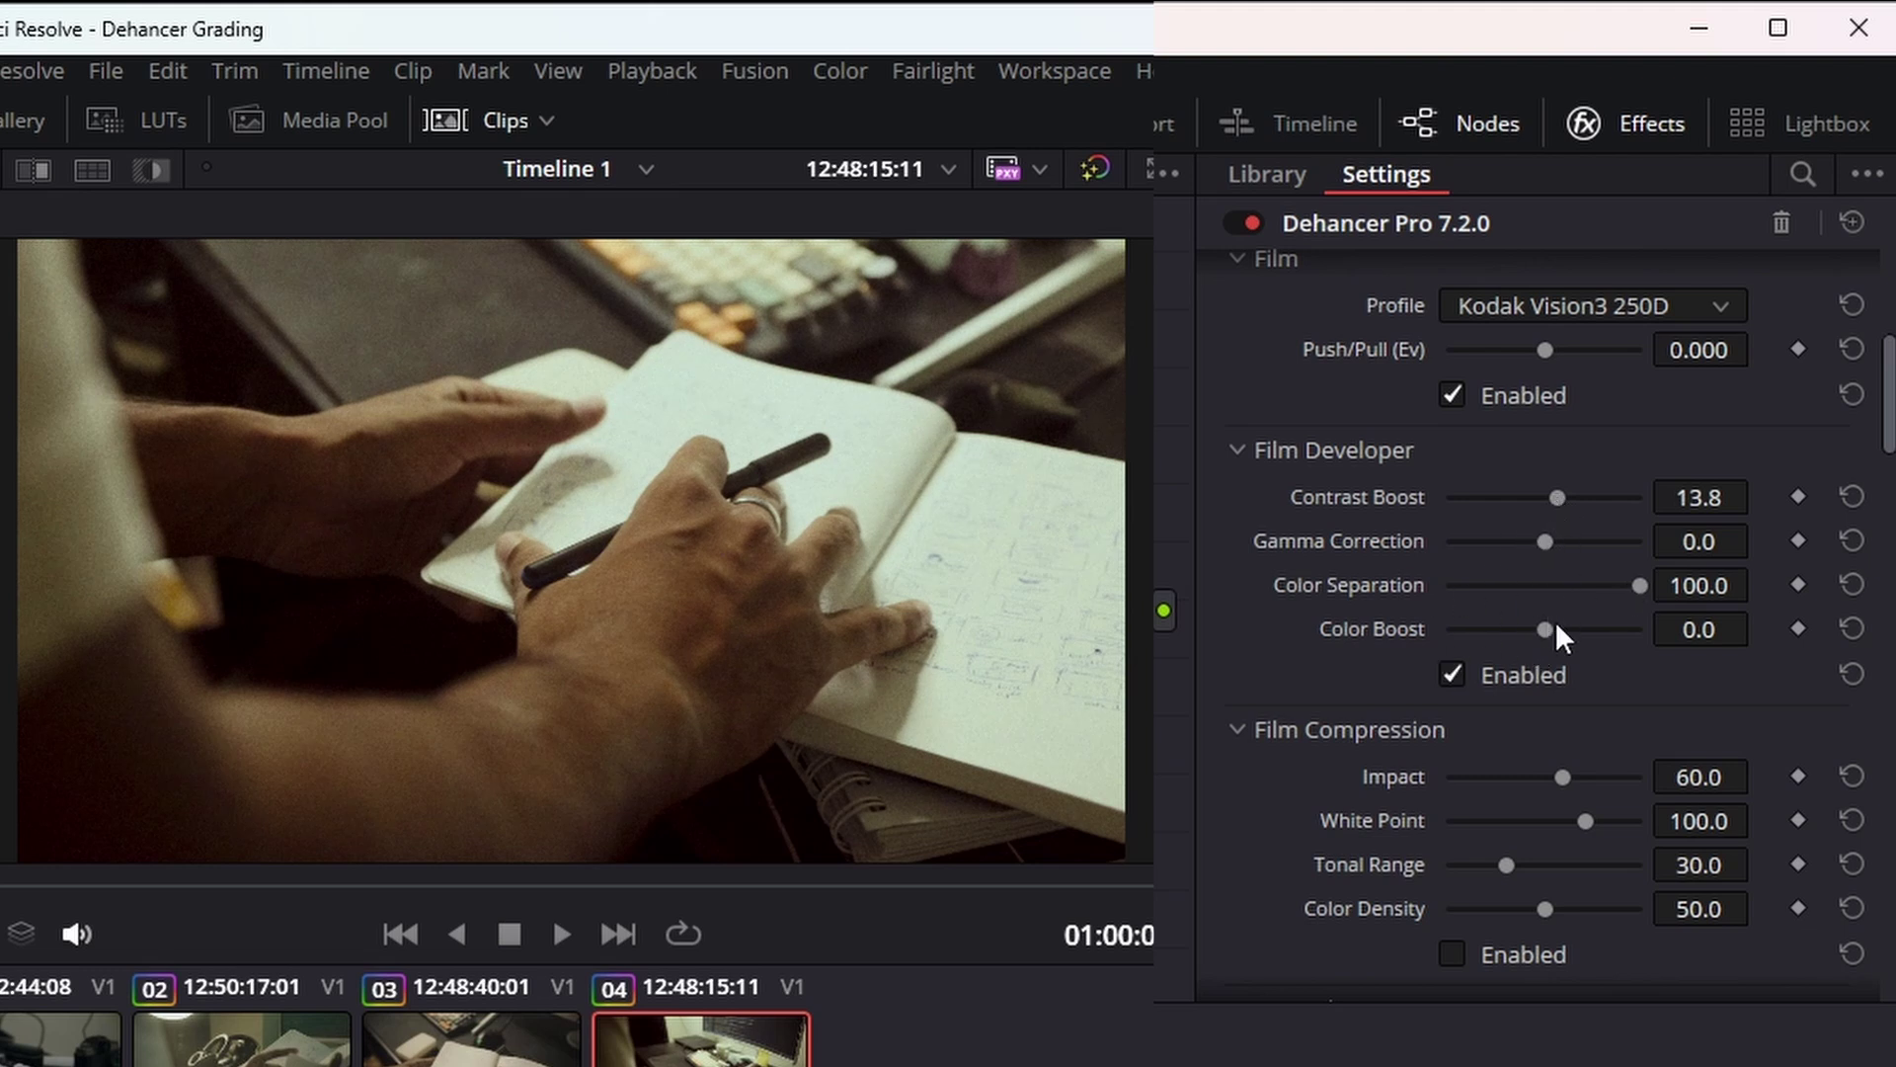
{"action": "mouse_move", "coordinate": [1551, 626]}
{"action": "left_mouse_down"}
{"action": "mouse_move", "coordinate": [1680, 624]}
{"action": "mouse_move", "coordinate": [1554, 624]}
{"action": "left_mouse_up"}
{"action": "left_click", "coordinate": [1851, 629]}
{"action": "scroll", "coordinate": [1557, 661], "scroll_direction": "down", "scroll_amount": 4}
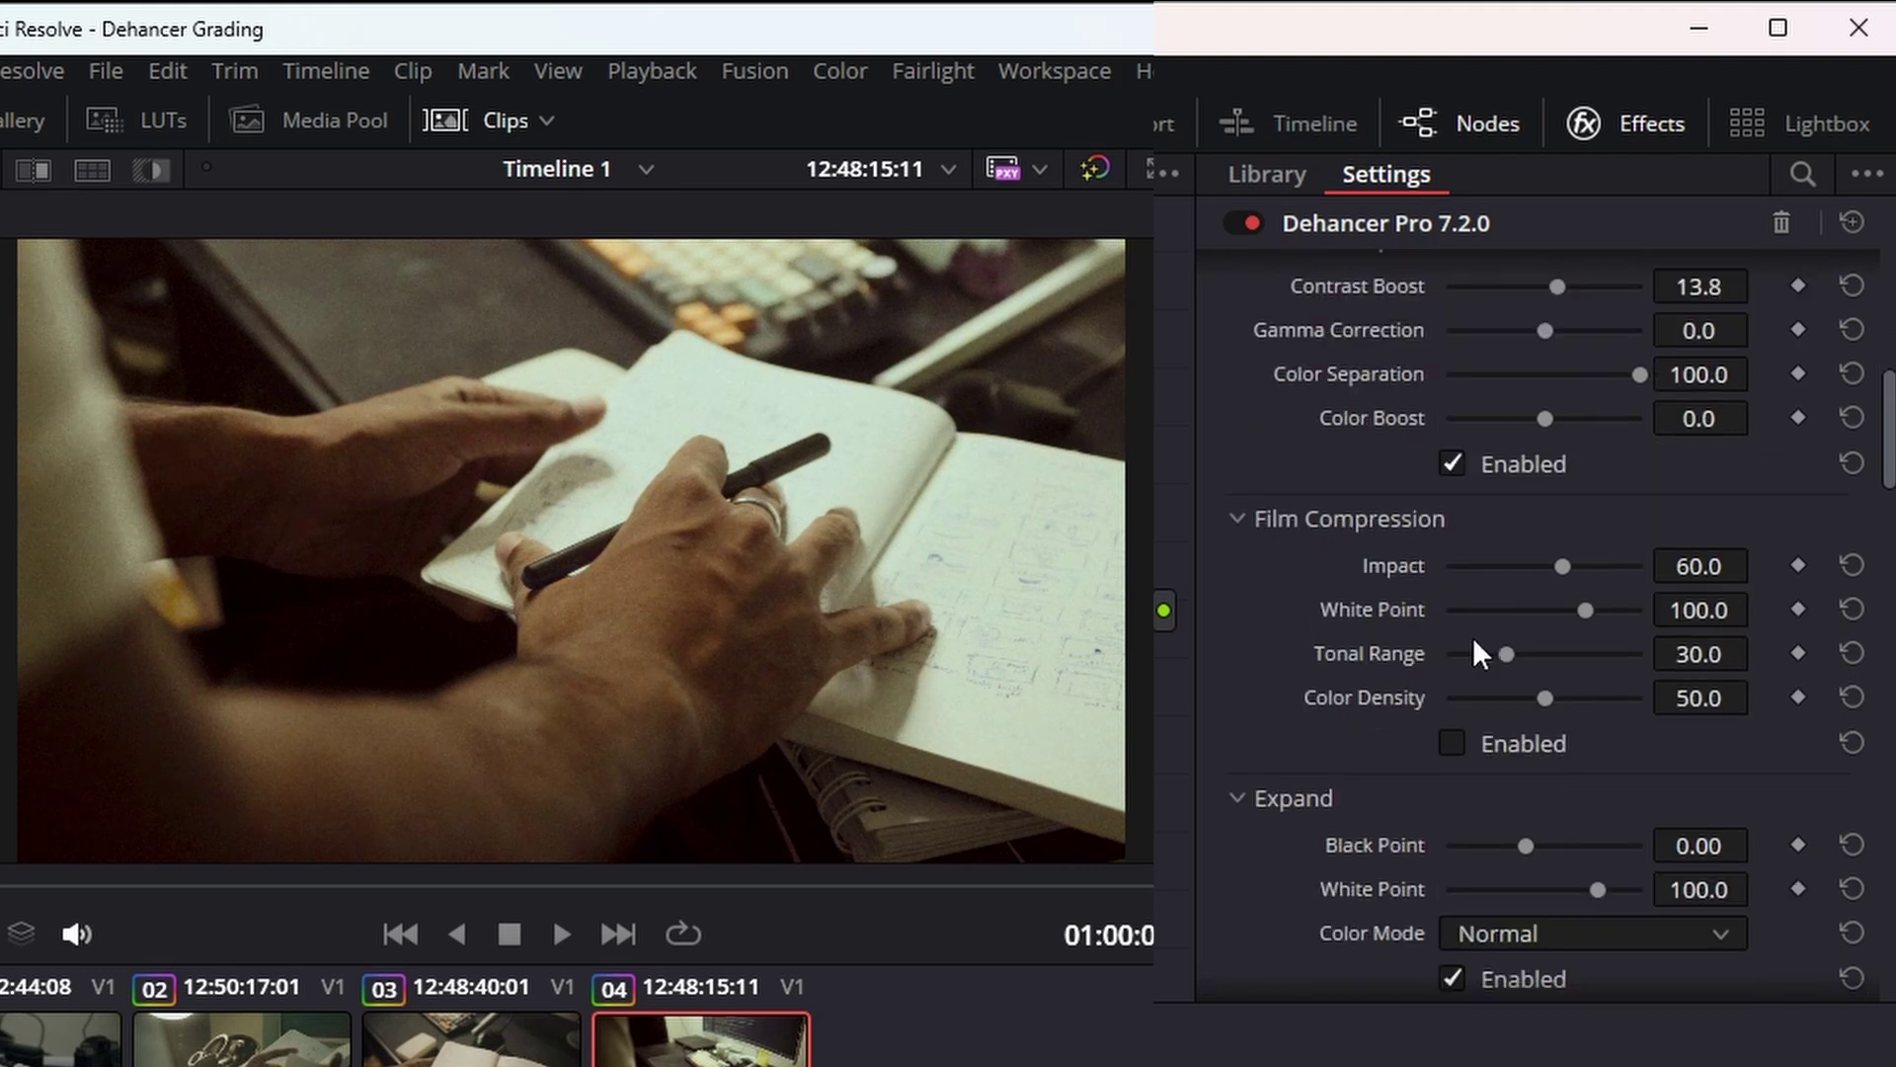
{"action": "left_click", "coordinate": [1464, 743]}
{"action": "left_click", "coordinate": [1585, 610]}
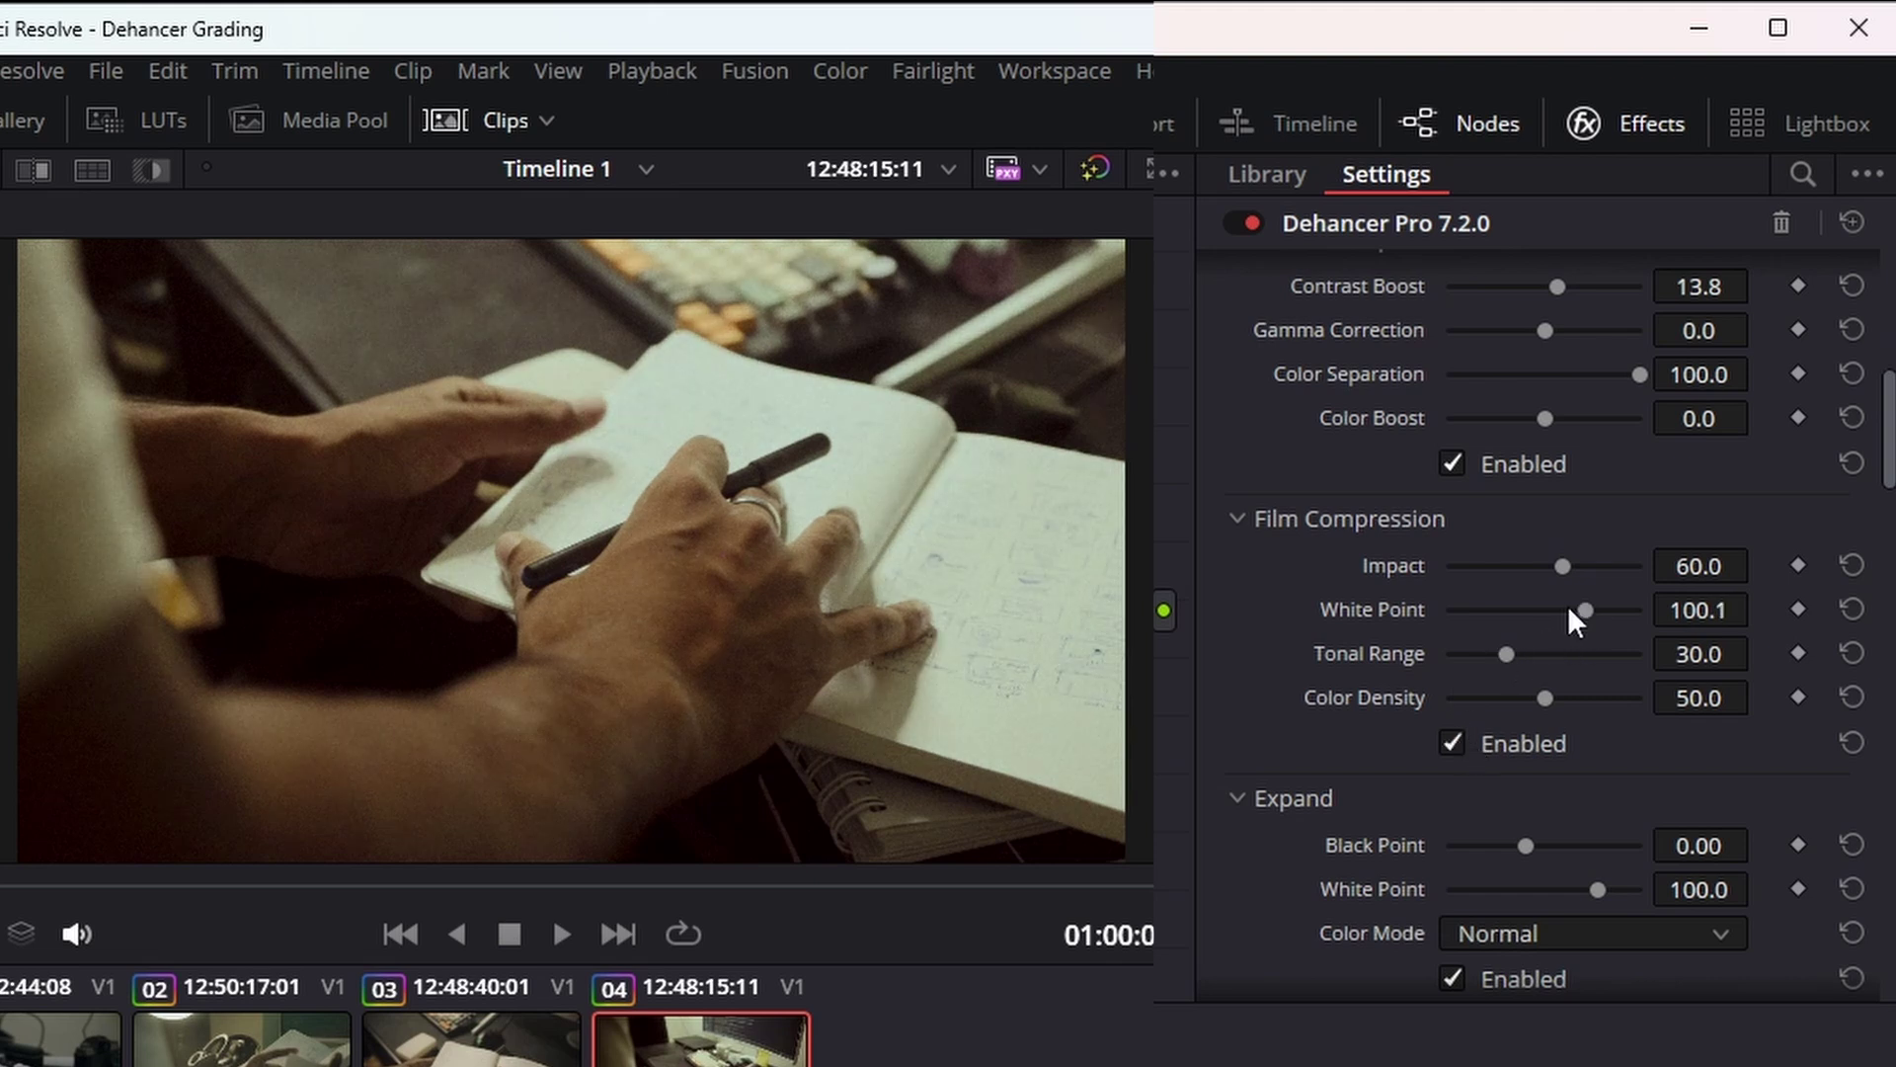
{"action": "left_click_drag", "start_coordinate": [1584, 610], "coordinate": [1503, 650]}
{"action": "scroll", "coordinate": [1547, 693], "scroll_direction": "down", "scroll_amount": 2}
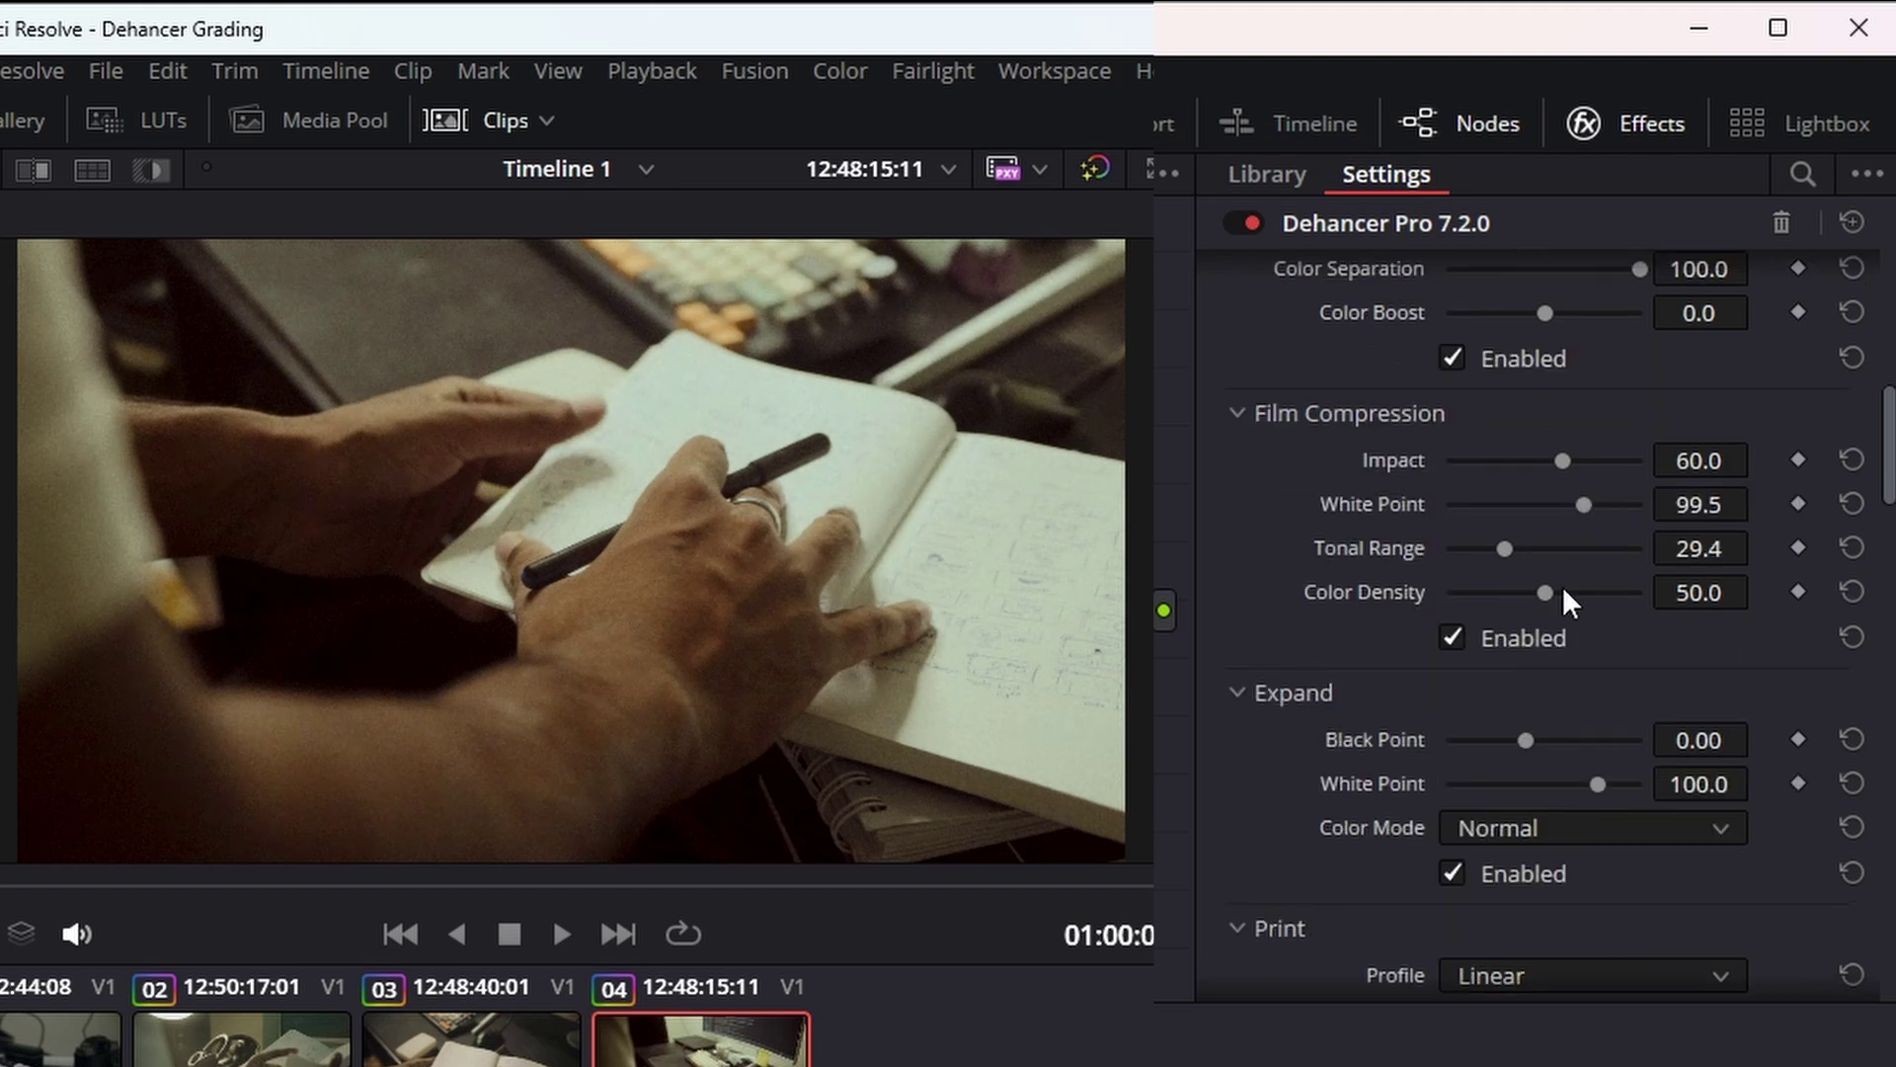
{"action": "scroll", "coordinate": [1529, 602], "scroll_direction": "down", "scroll_amount": 6}
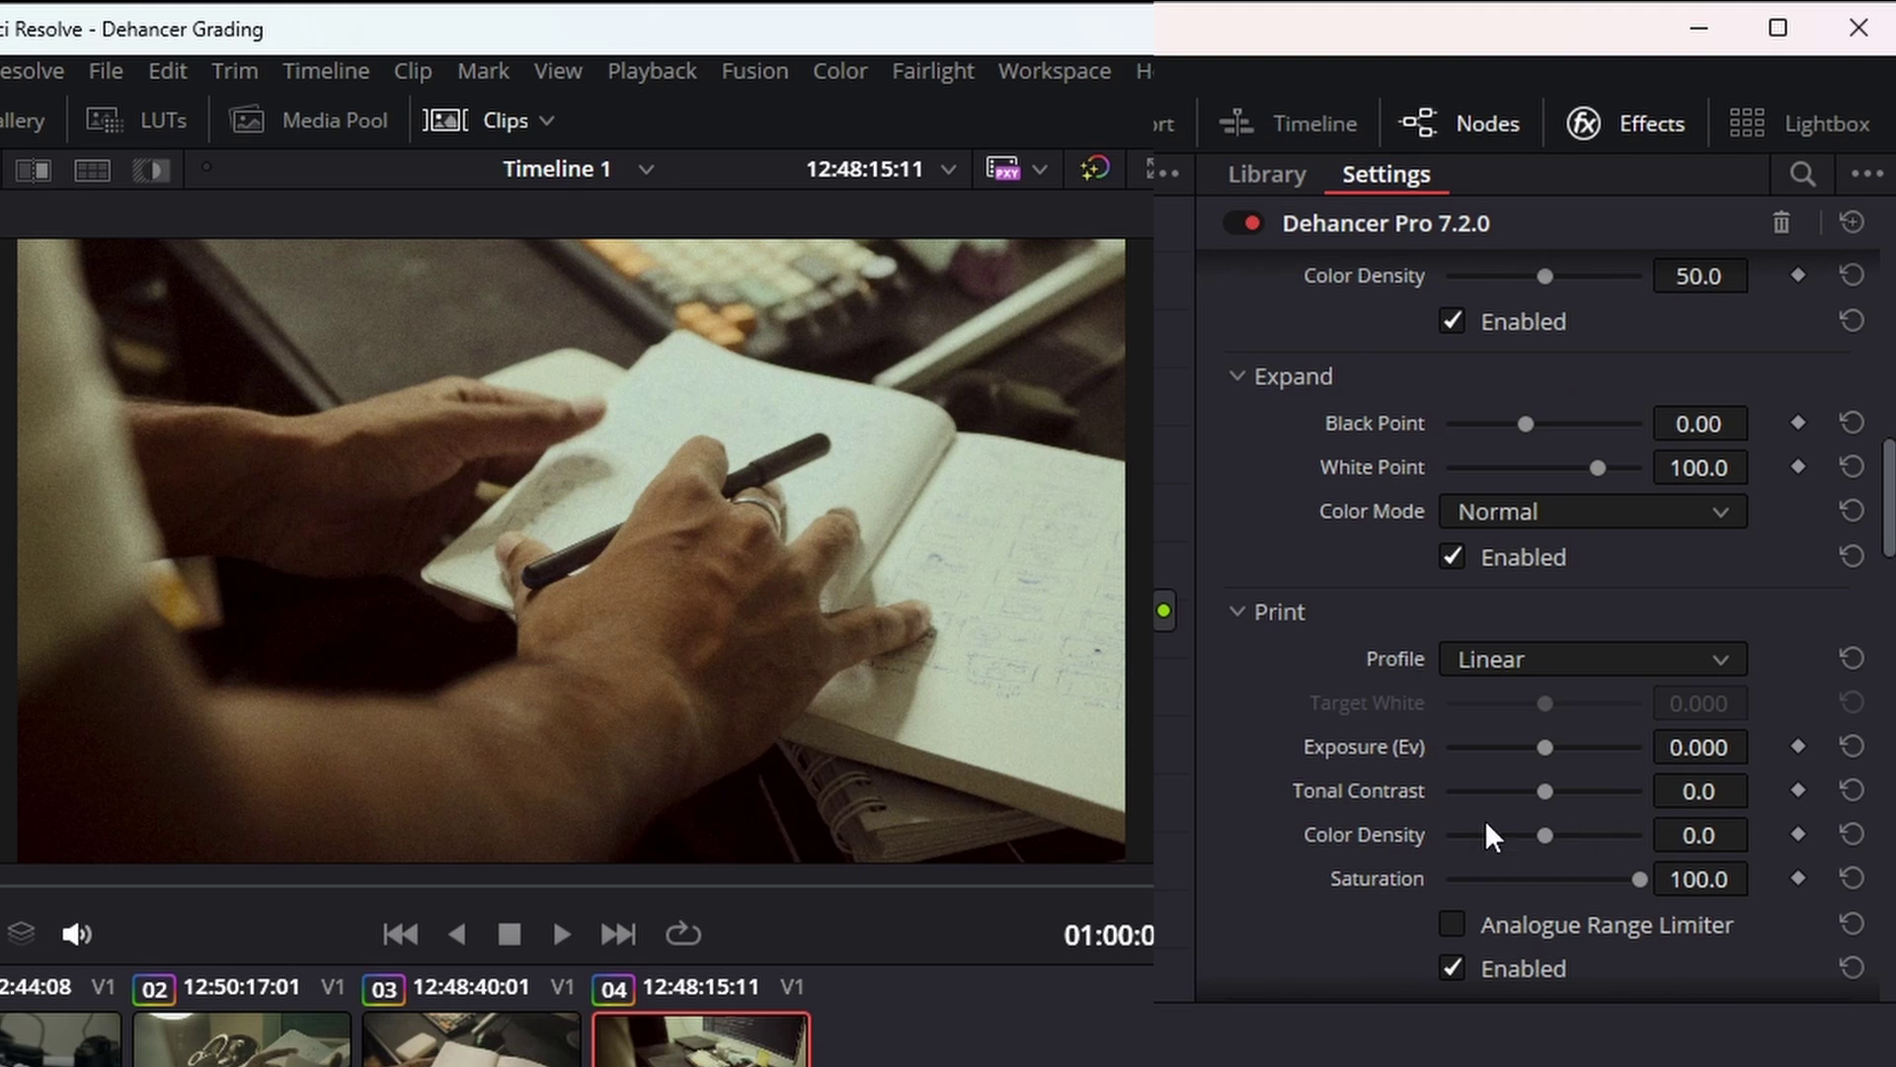
{"action": "scroll", "coordinate": [1486, 444], "scroll_direction": "up", "scroll_amount": 4}
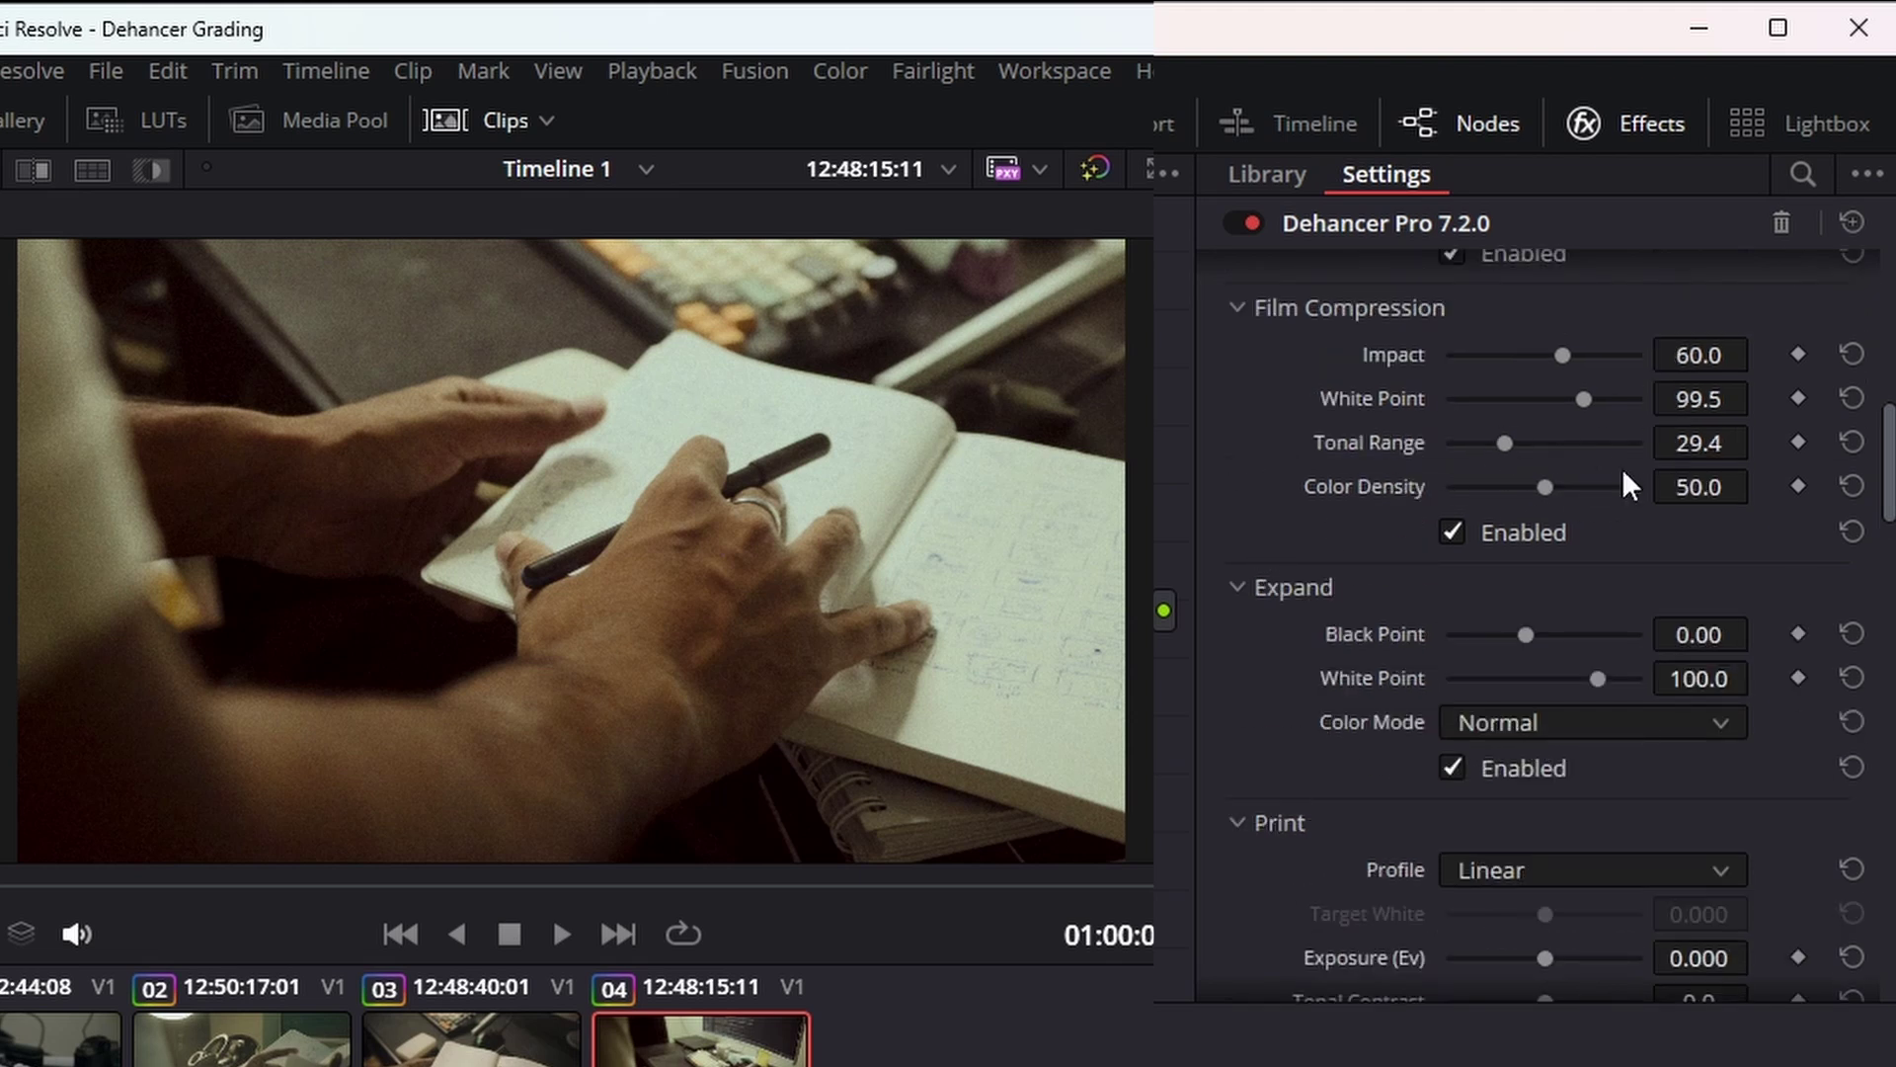
{"action": "scroll", "coordinate": [1379, 717], "scroll_direction": "down", "scroll_amount": 2}
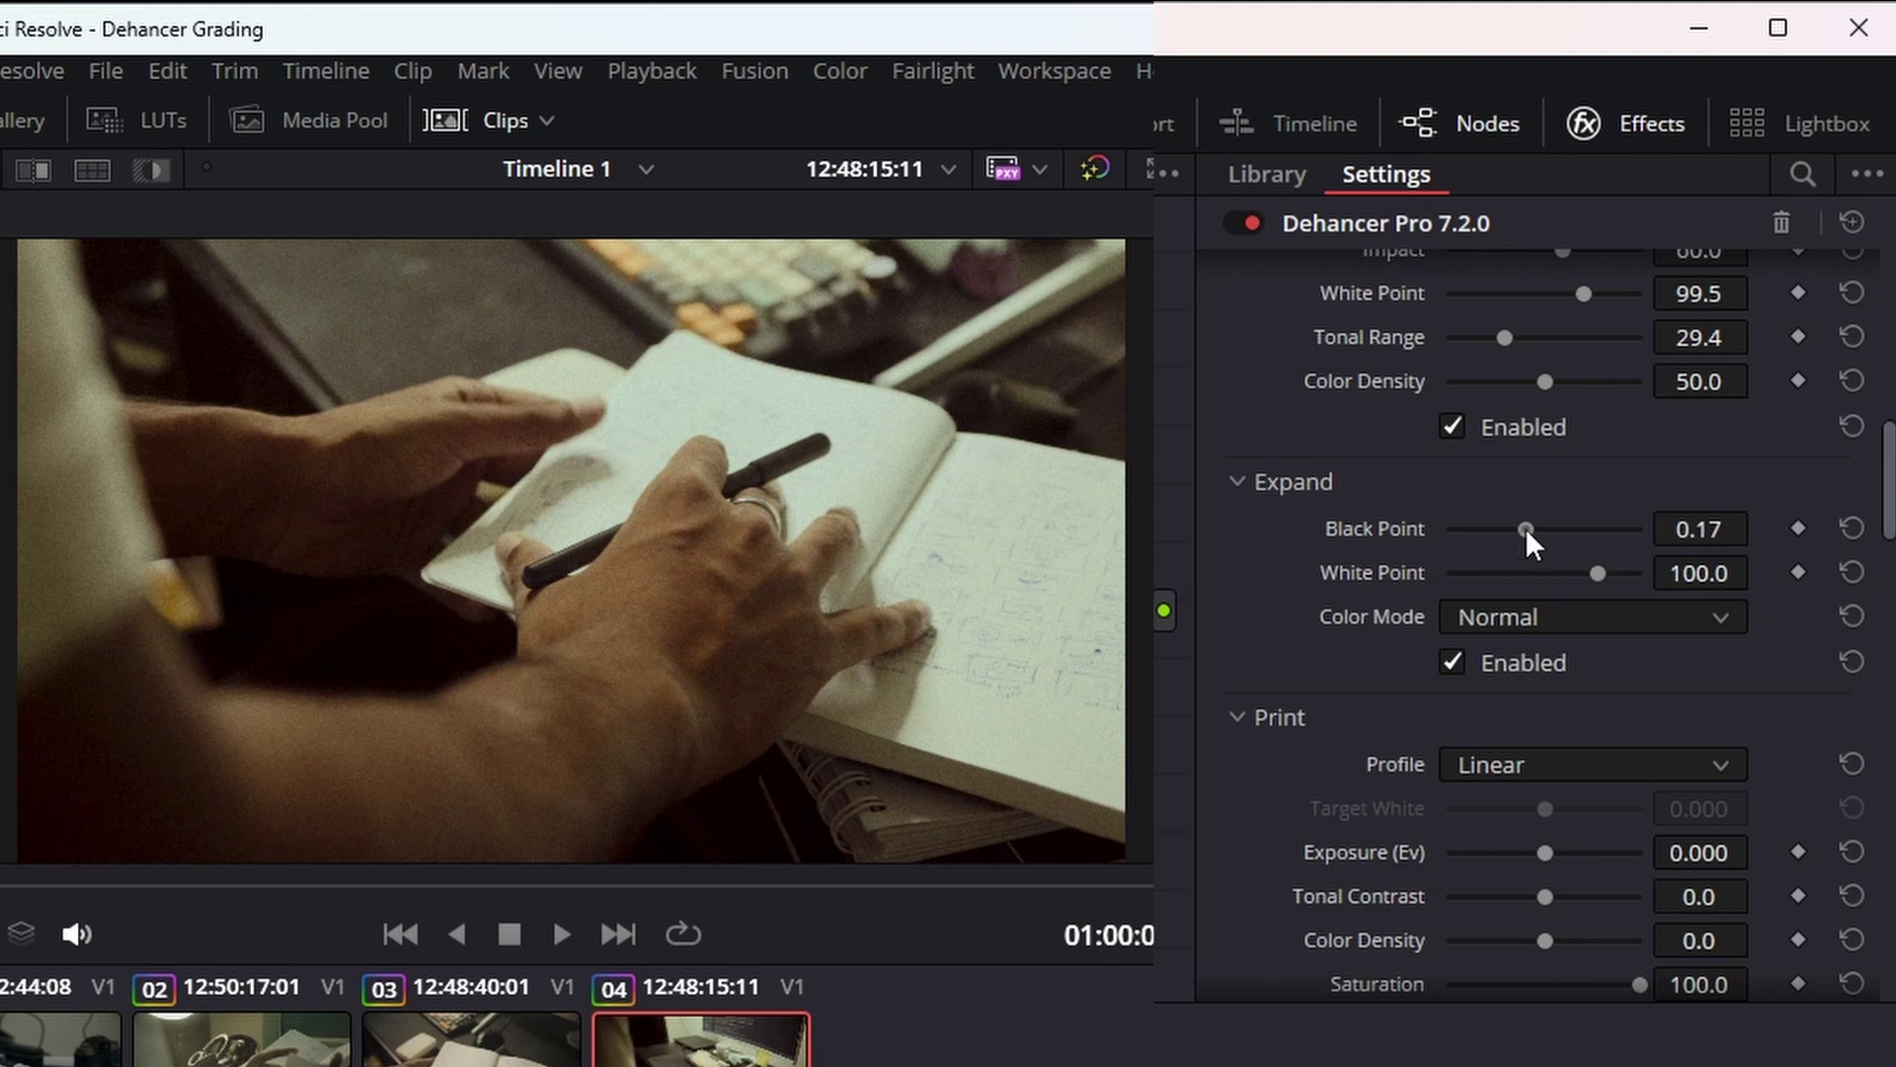
- Pull the Expand White Point down to 95.3, with Black Point reset to 0.00
{"action": "mouse_move", "coordinate": [1525, 527]}
{"action": "left_mouse_down"}
{"action": "mouse_move", "coordinate": [1501, 527]}
{"action": "mouse_move", "coordinate": [1537, 525]}
{"action": "mouse_move", "coordinate": [1519, 525]}
{"action": "left_mouse_up"}
{"action": "left_click", "coordinate": [1852, 528]}
{"action": "left_click_drag", "start_coordinate": [1598, 573], "coordinate": [1587, 572]}
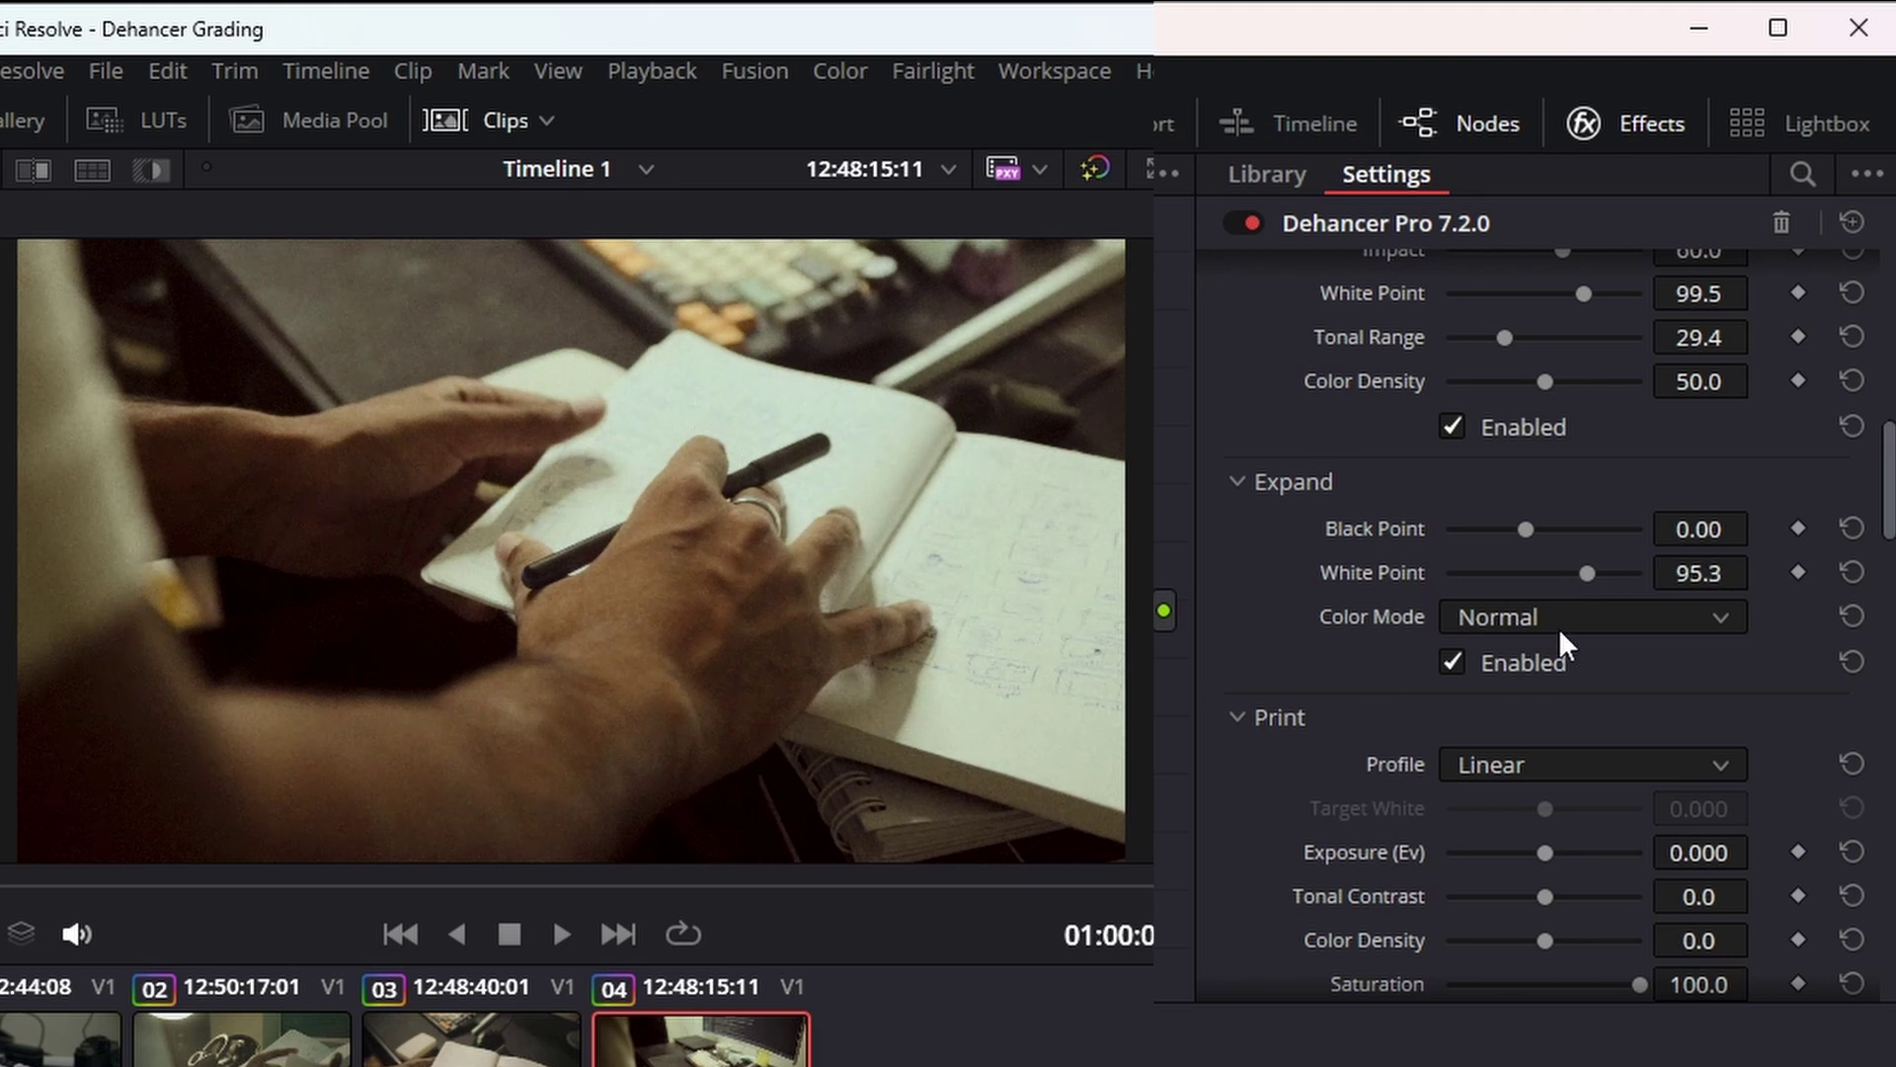
{"action": "scroll", "coordinate": [1570, 642], "scroll_direction": "down", "scroll_amount": 4}
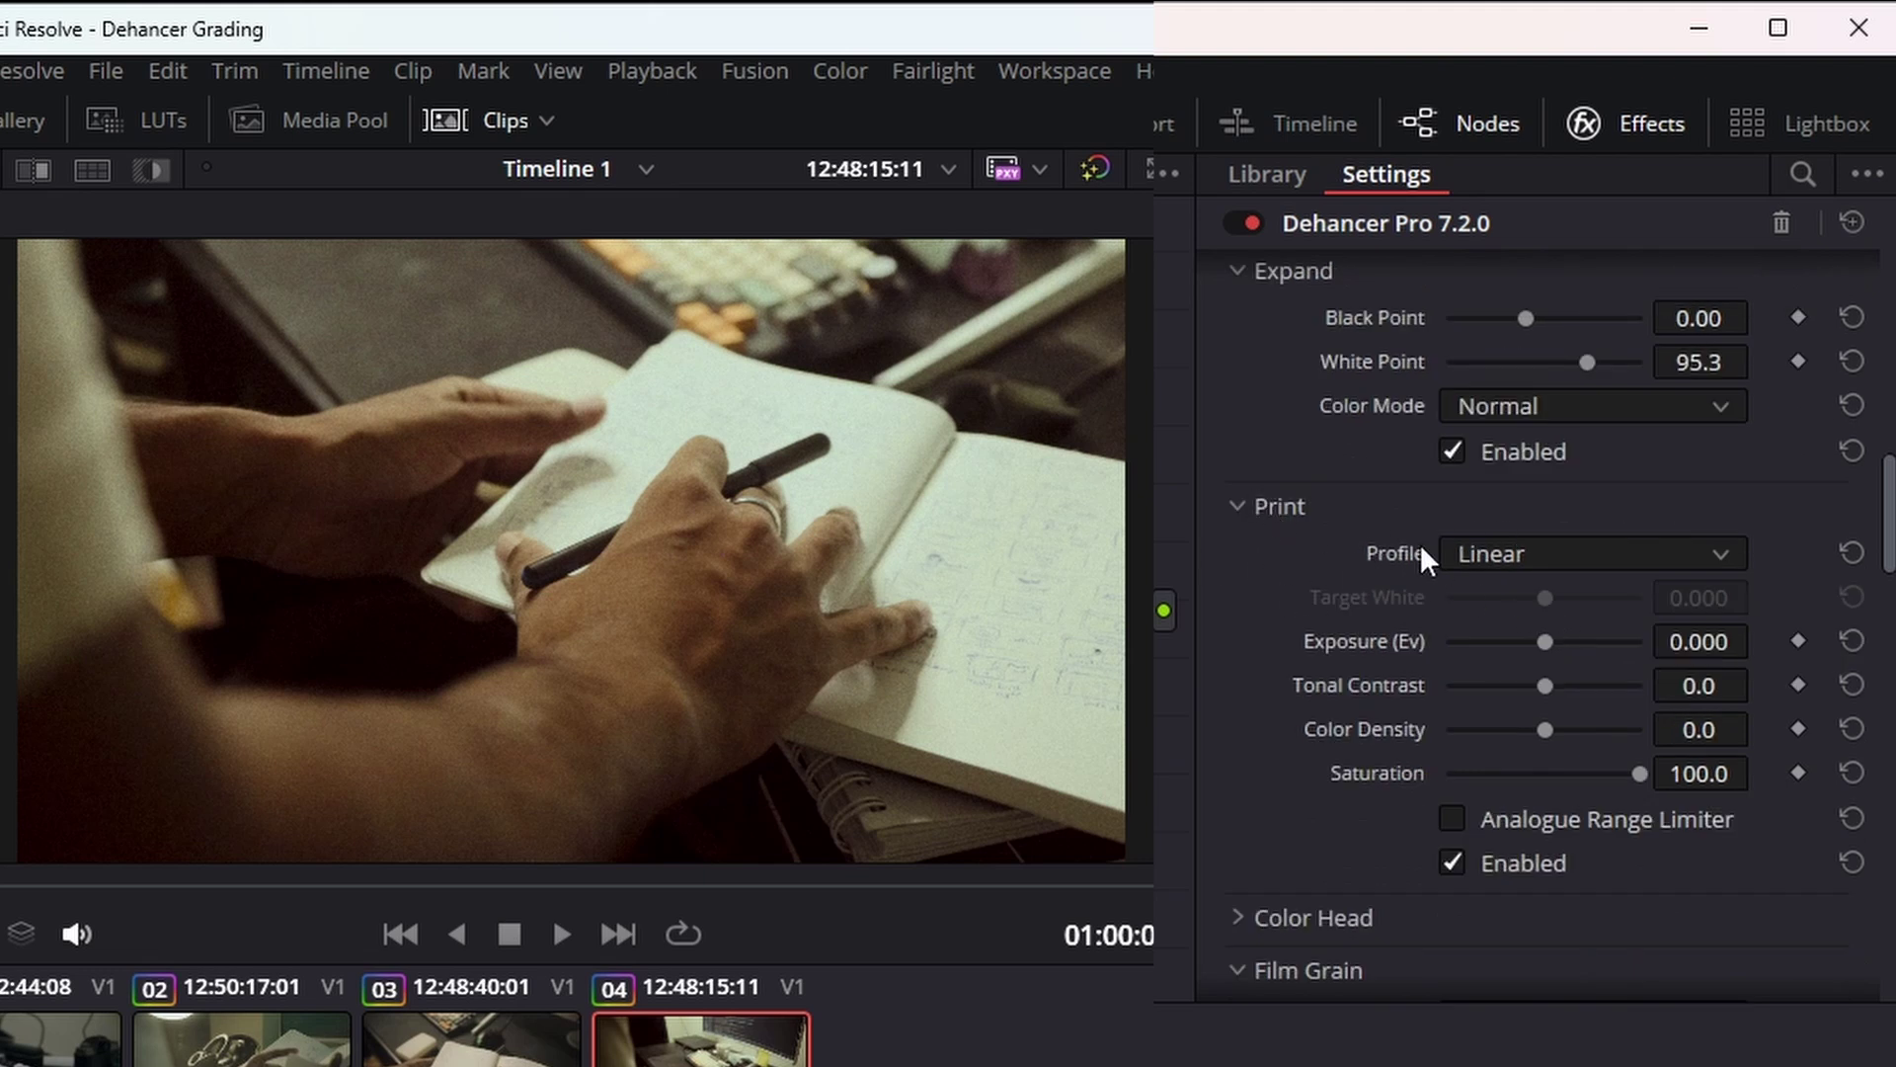
{"action": "left_click", "coordinate": [1507, 557]}
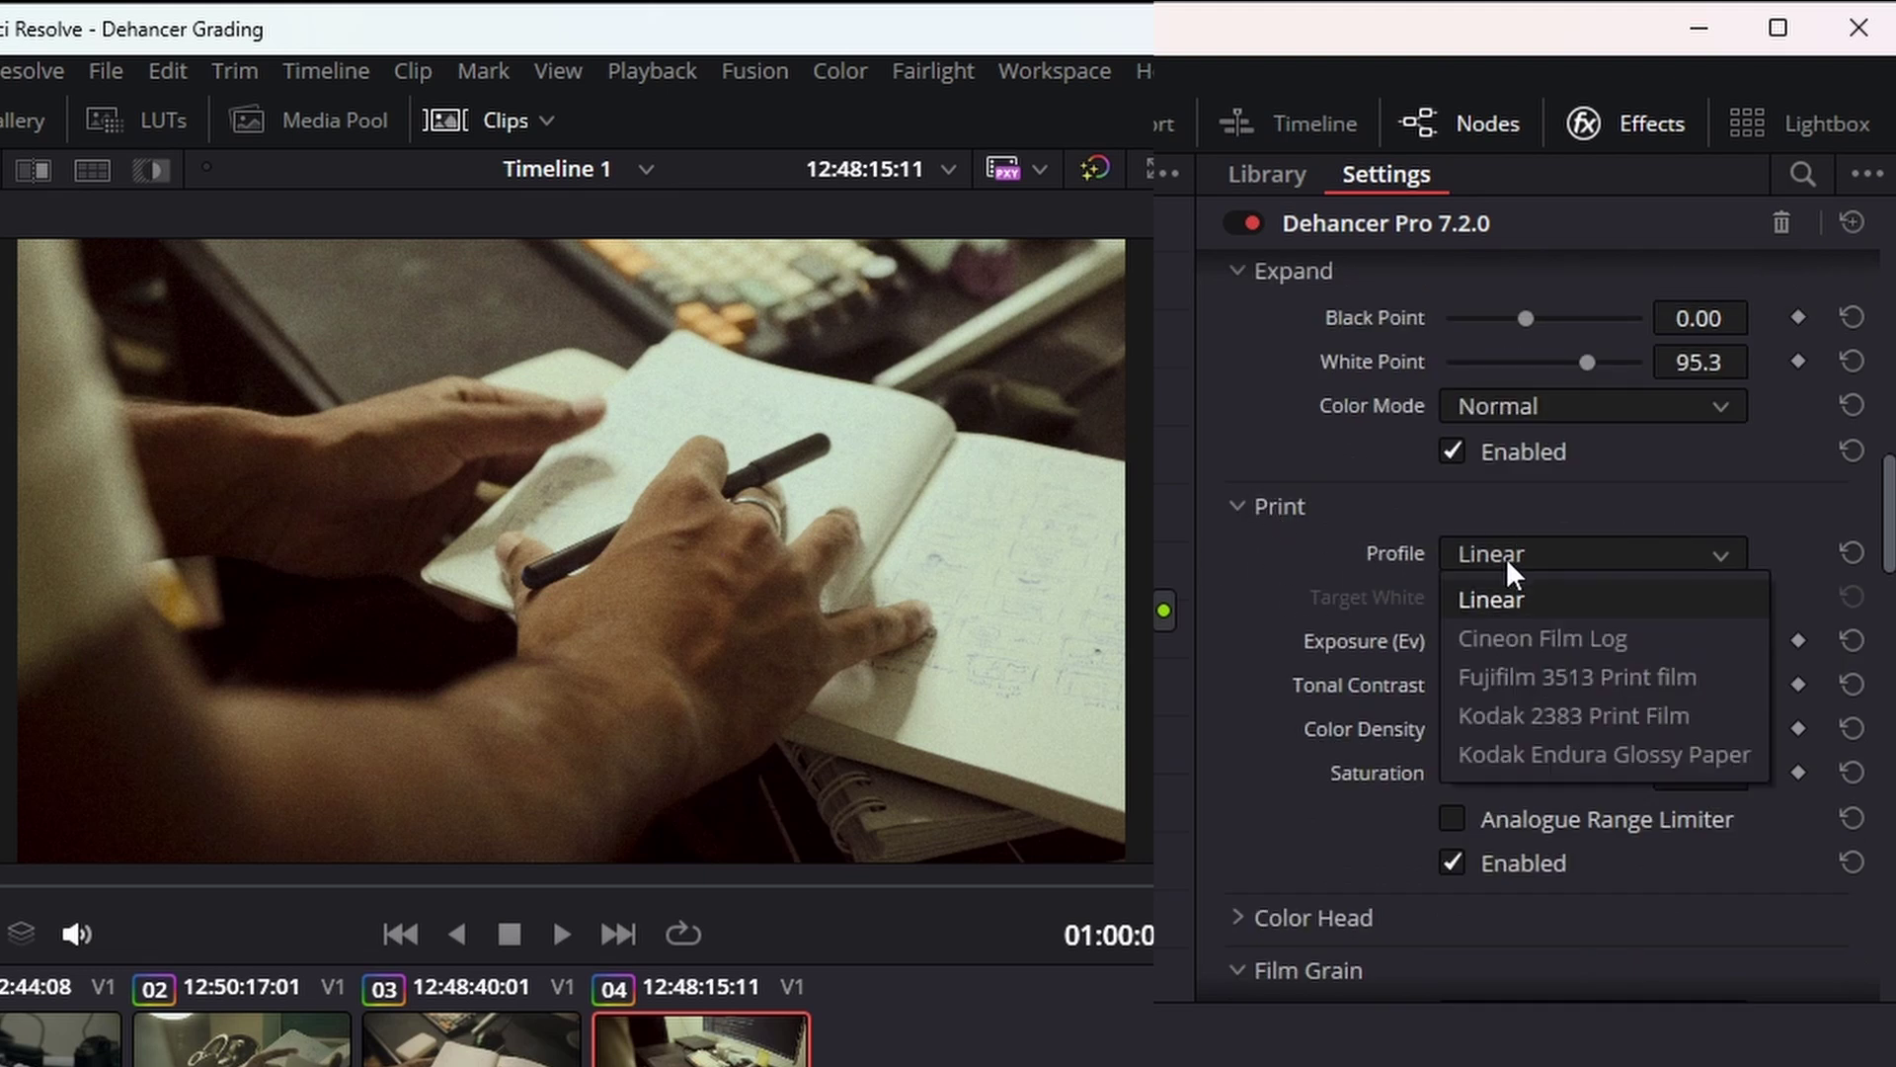
{"action": "left_click", "coordinate": [1531, 679]}
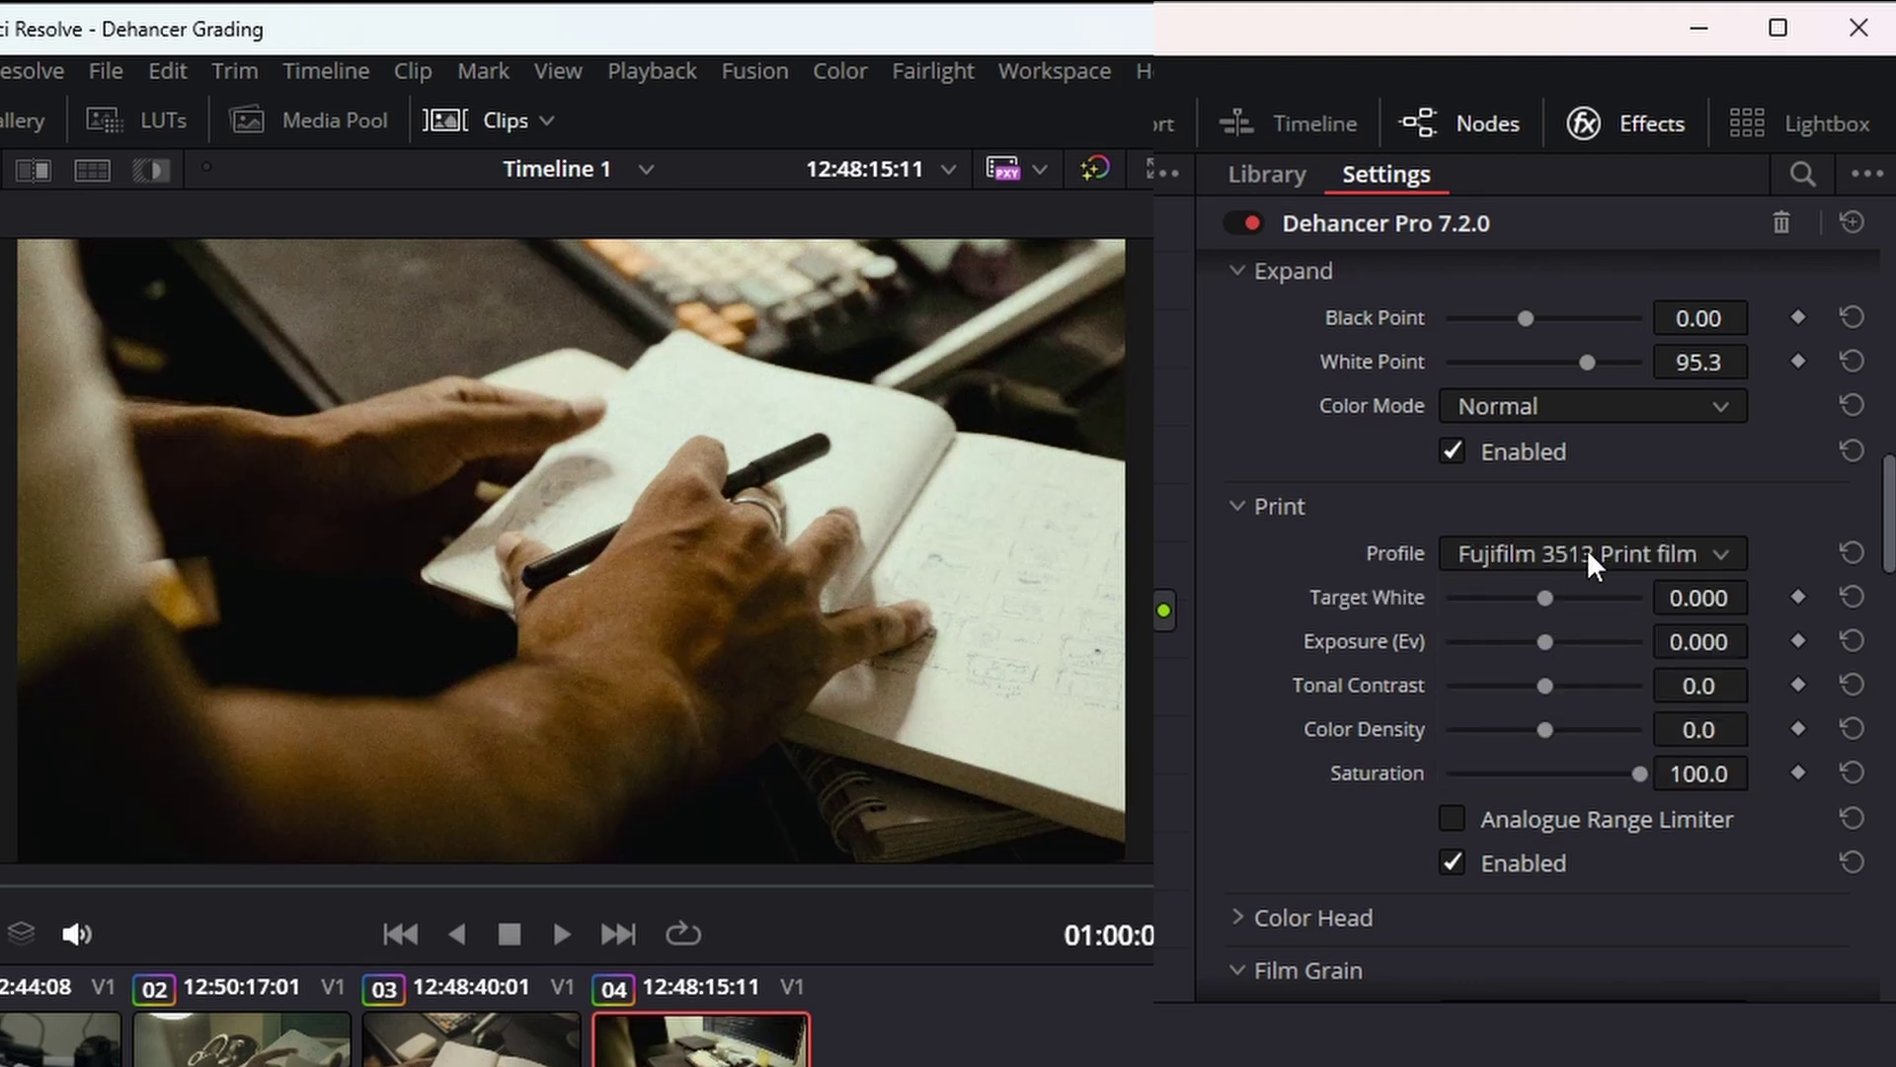
{"action": "left_click", "coordinate": [1586, 548]}
{"action": "left_click", "coordinate": [1576, 729]}
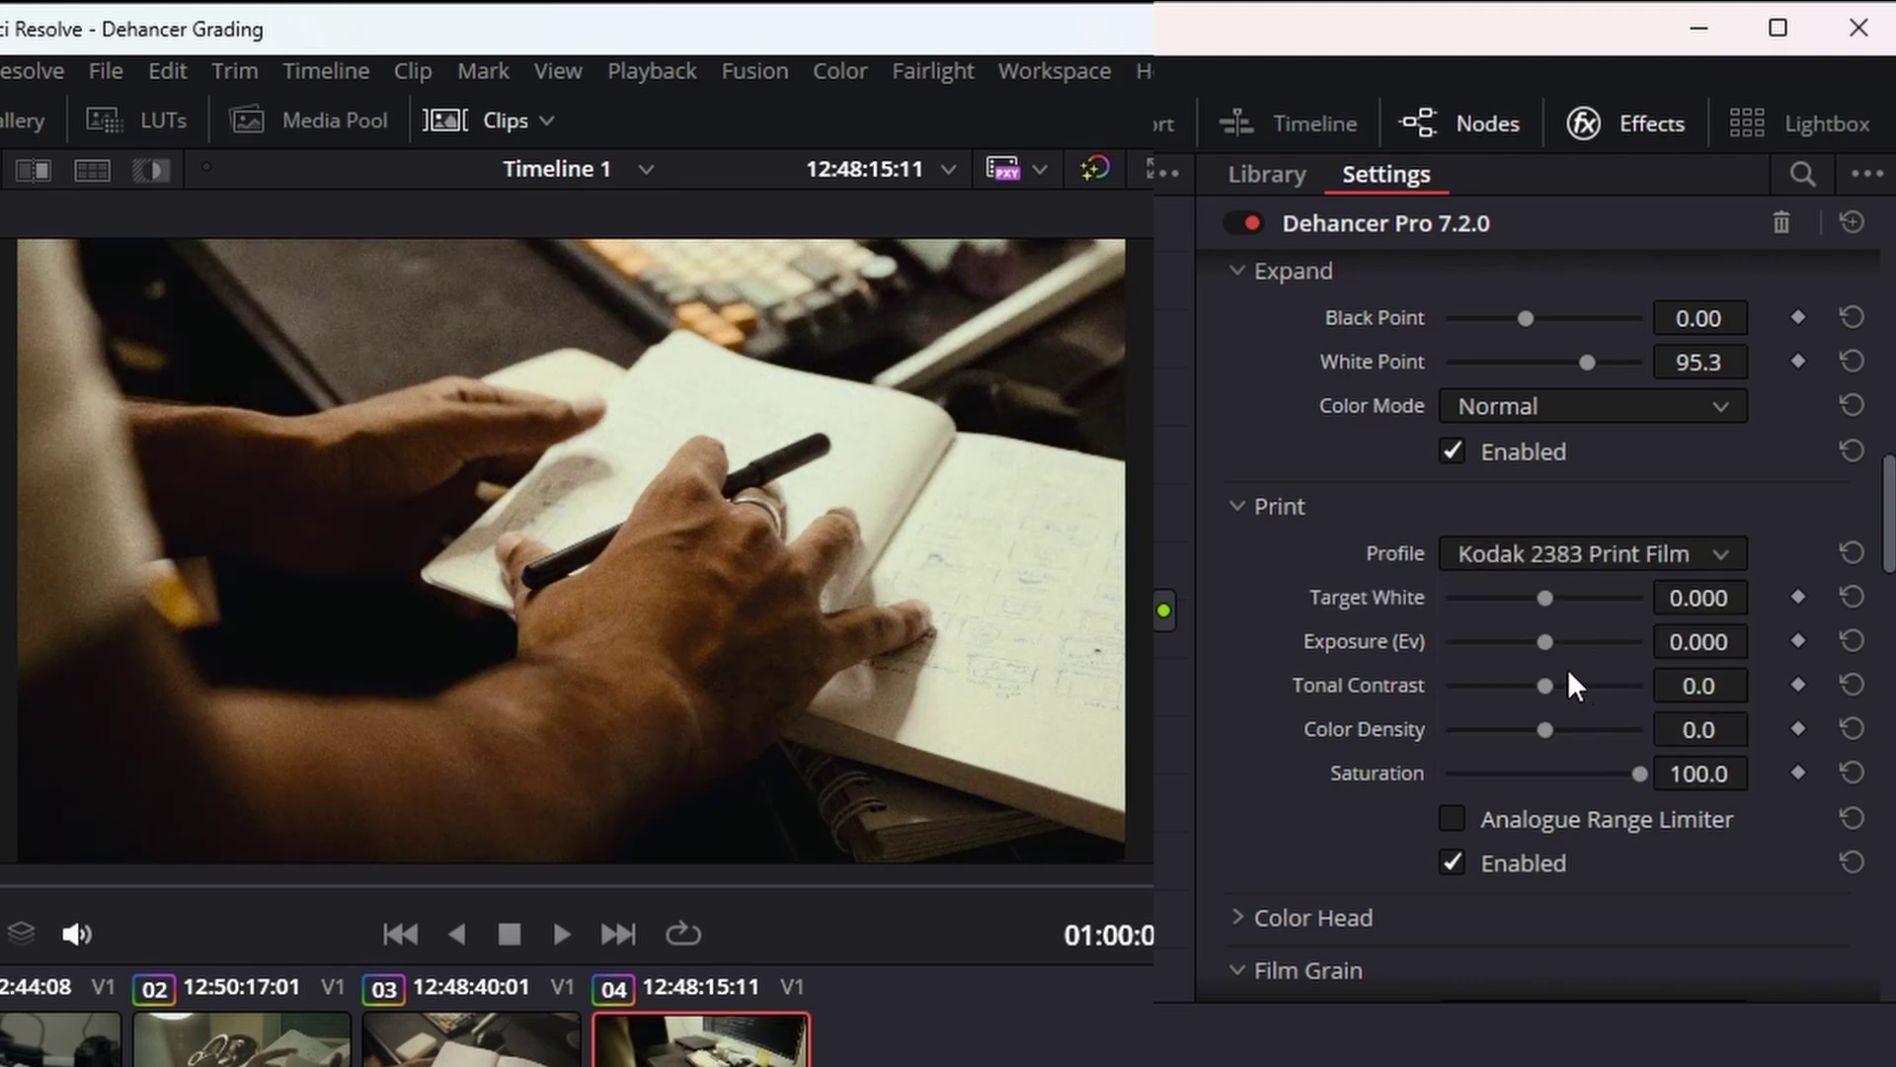
{"action": "left_click", "coordinate": [1575, 555]}
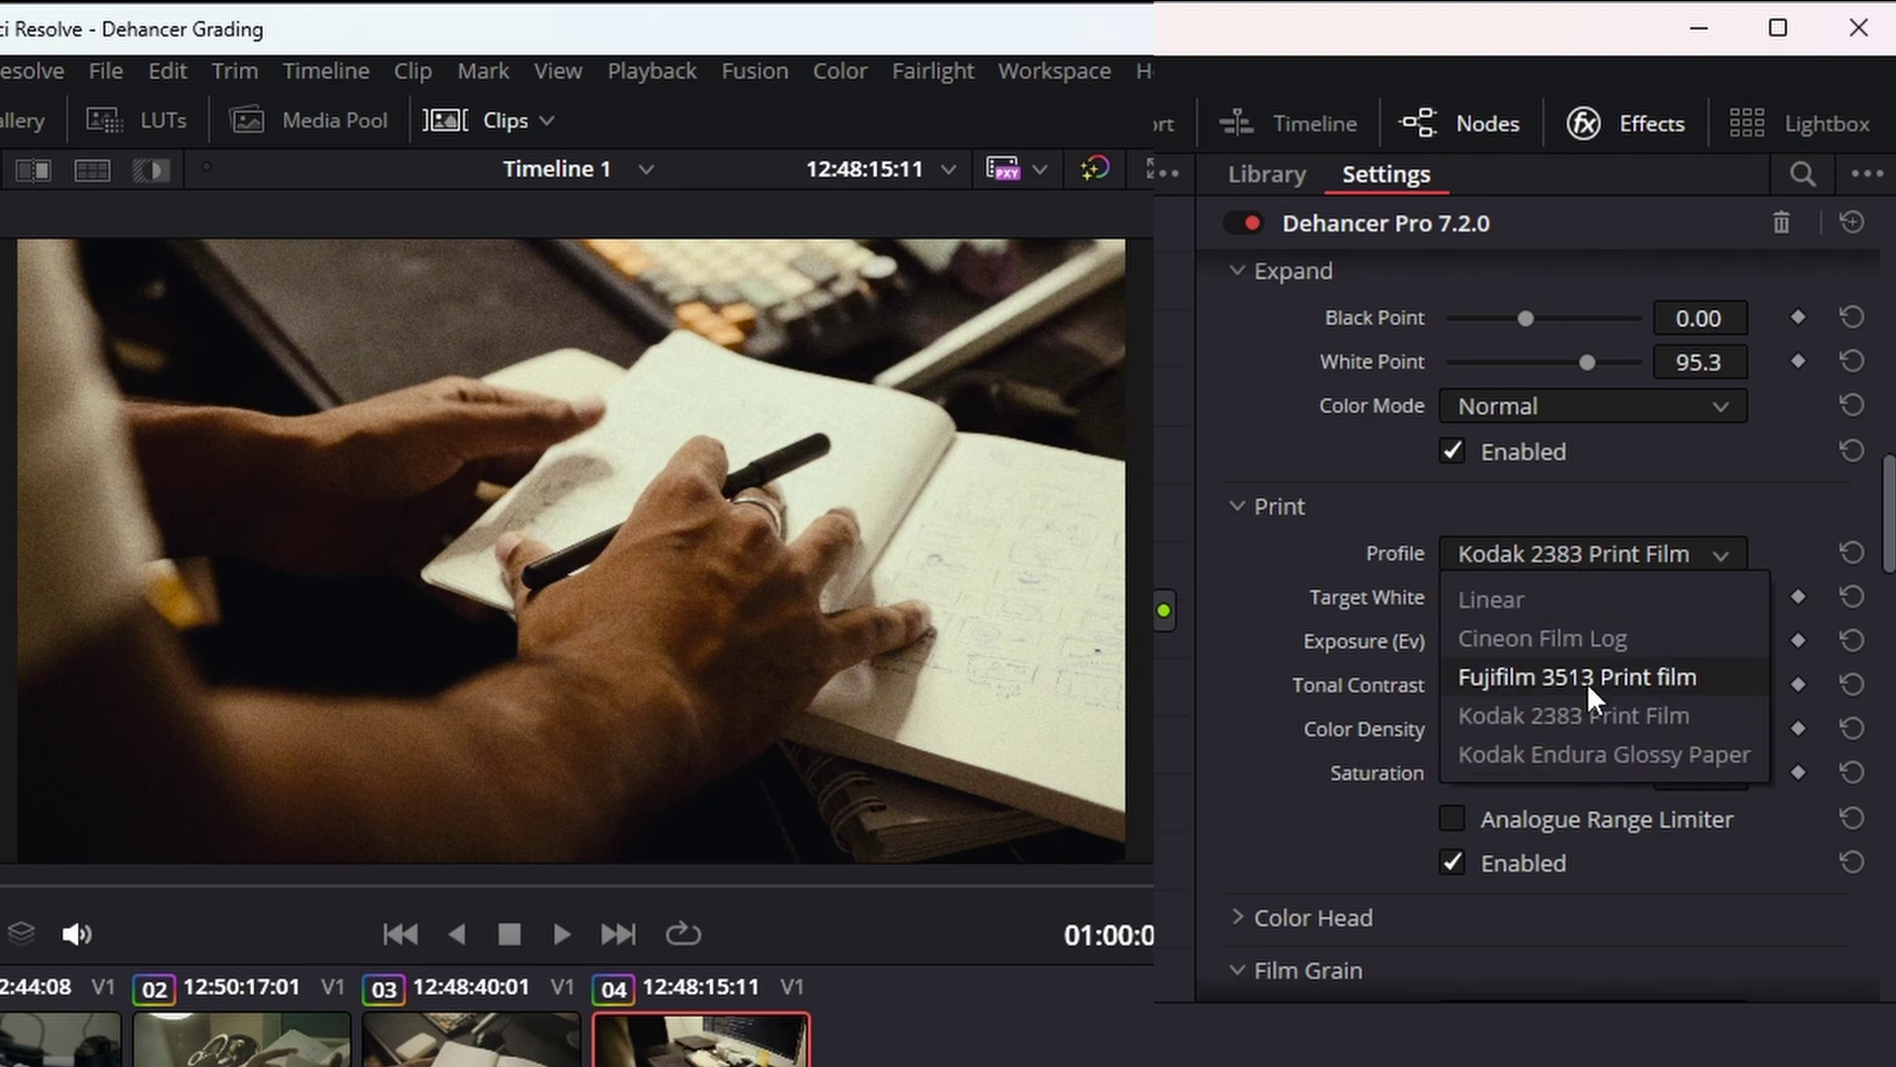
{"action": "left_click", "coordinate": [1586, 680]}
{"action": "left_click", "coordinate": [1541, 556]}
{"action": "left_click", "coordinate": [1546, 644]}
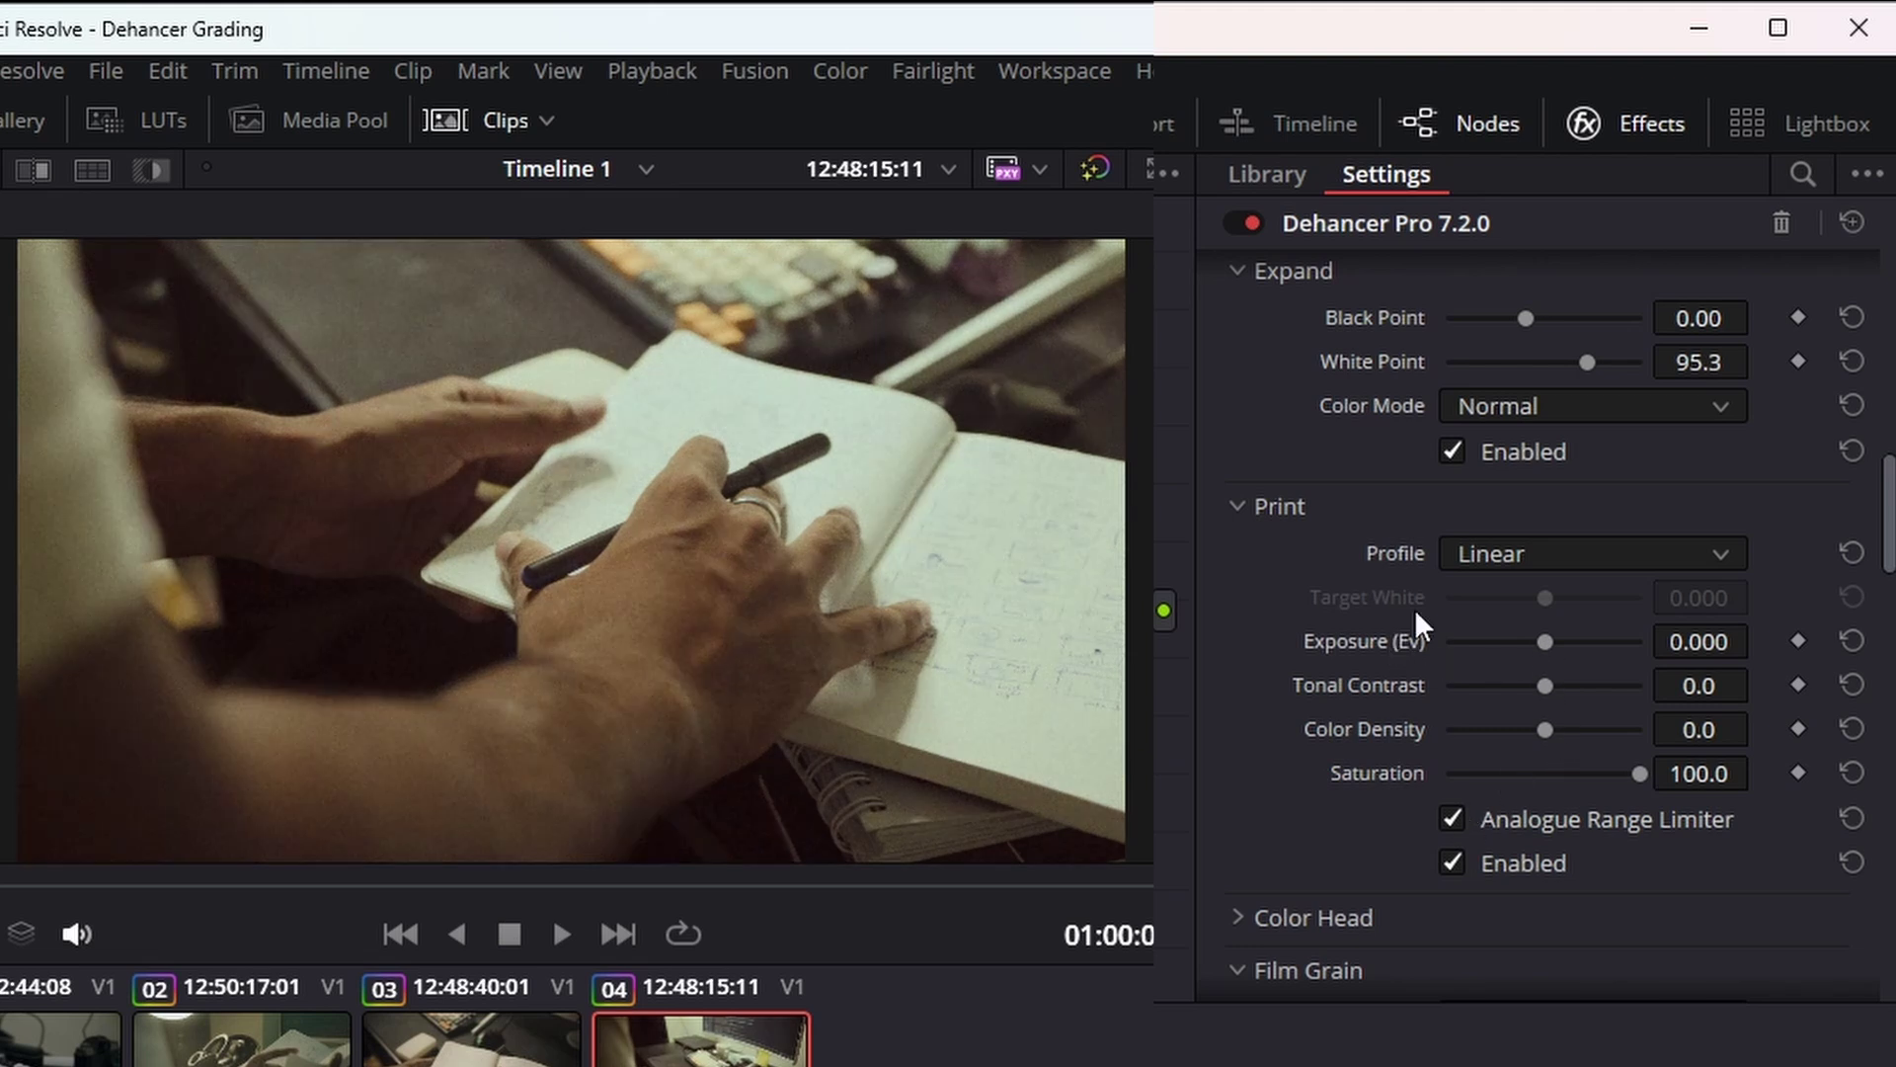
- Keep the Analogue Range Limiter on; set Print exposure -0.084, contrast 15.1, density 63.3
{"action": "left_click", "coordinate": [1451, 820]}
{"action": "left_click", "coordinate": [1453, 818]}
{"action": "left_click_drag", "start_coordinate": [1543, 636], "coordinate": [1630, 719]}
{"action": "scroll", "coordinate": [1562, 676], "scroll_direction": "up", "scroll_amount": 5}
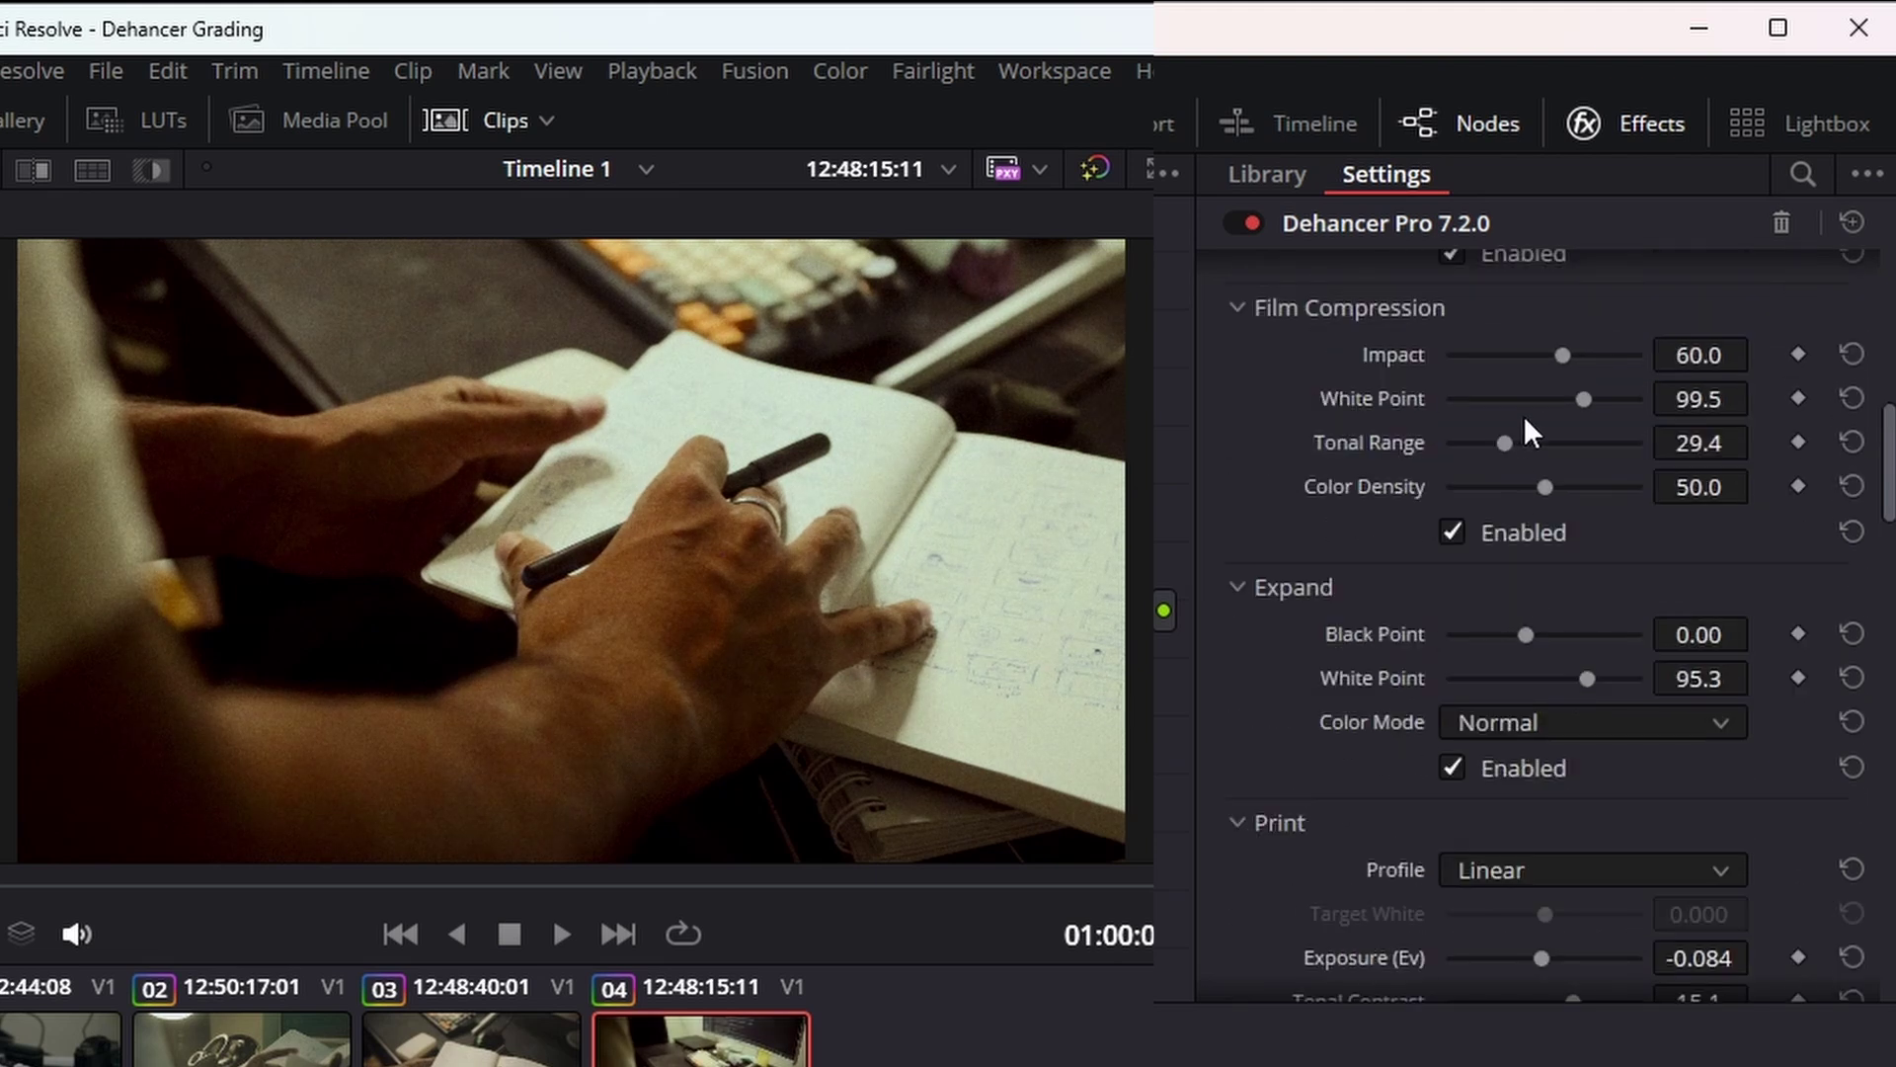
{"action": "scroll", "coordinate": [1590, 538], "scroll_direction": "down", "scroll_amount": 4}
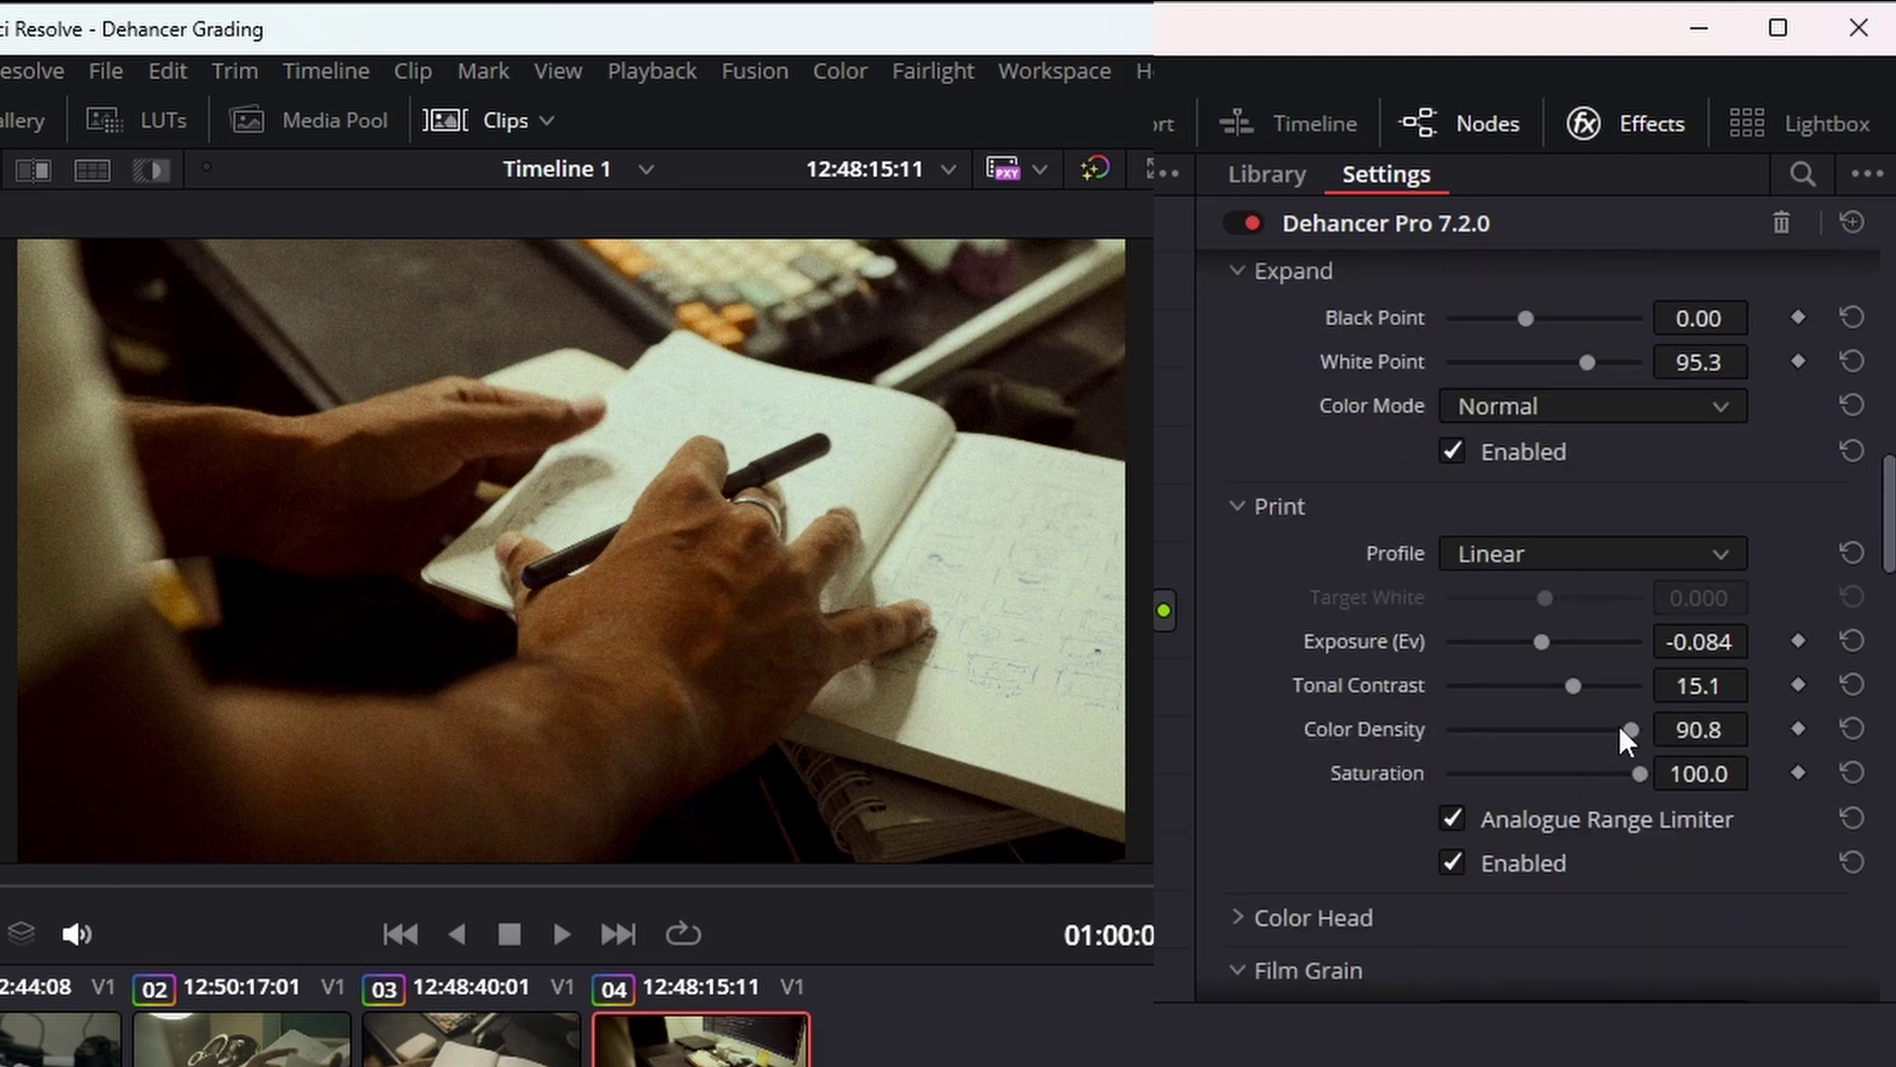
{"action": "mouse_move", "coordinate": [1620, 725]}
{"action": "left_mouse_down"}
{"action": "mouse_move", "coordinate": [1576, 725]}
{"action": "mouse_move", "coordinate": [1603, 720]}
{"action": "left_mouse_up"}
- Expand the Color Head section's controls
{"action": "scroll", "coordinate": [1483, 716], "scroll_direction": "down", "scroll_amount": 1}
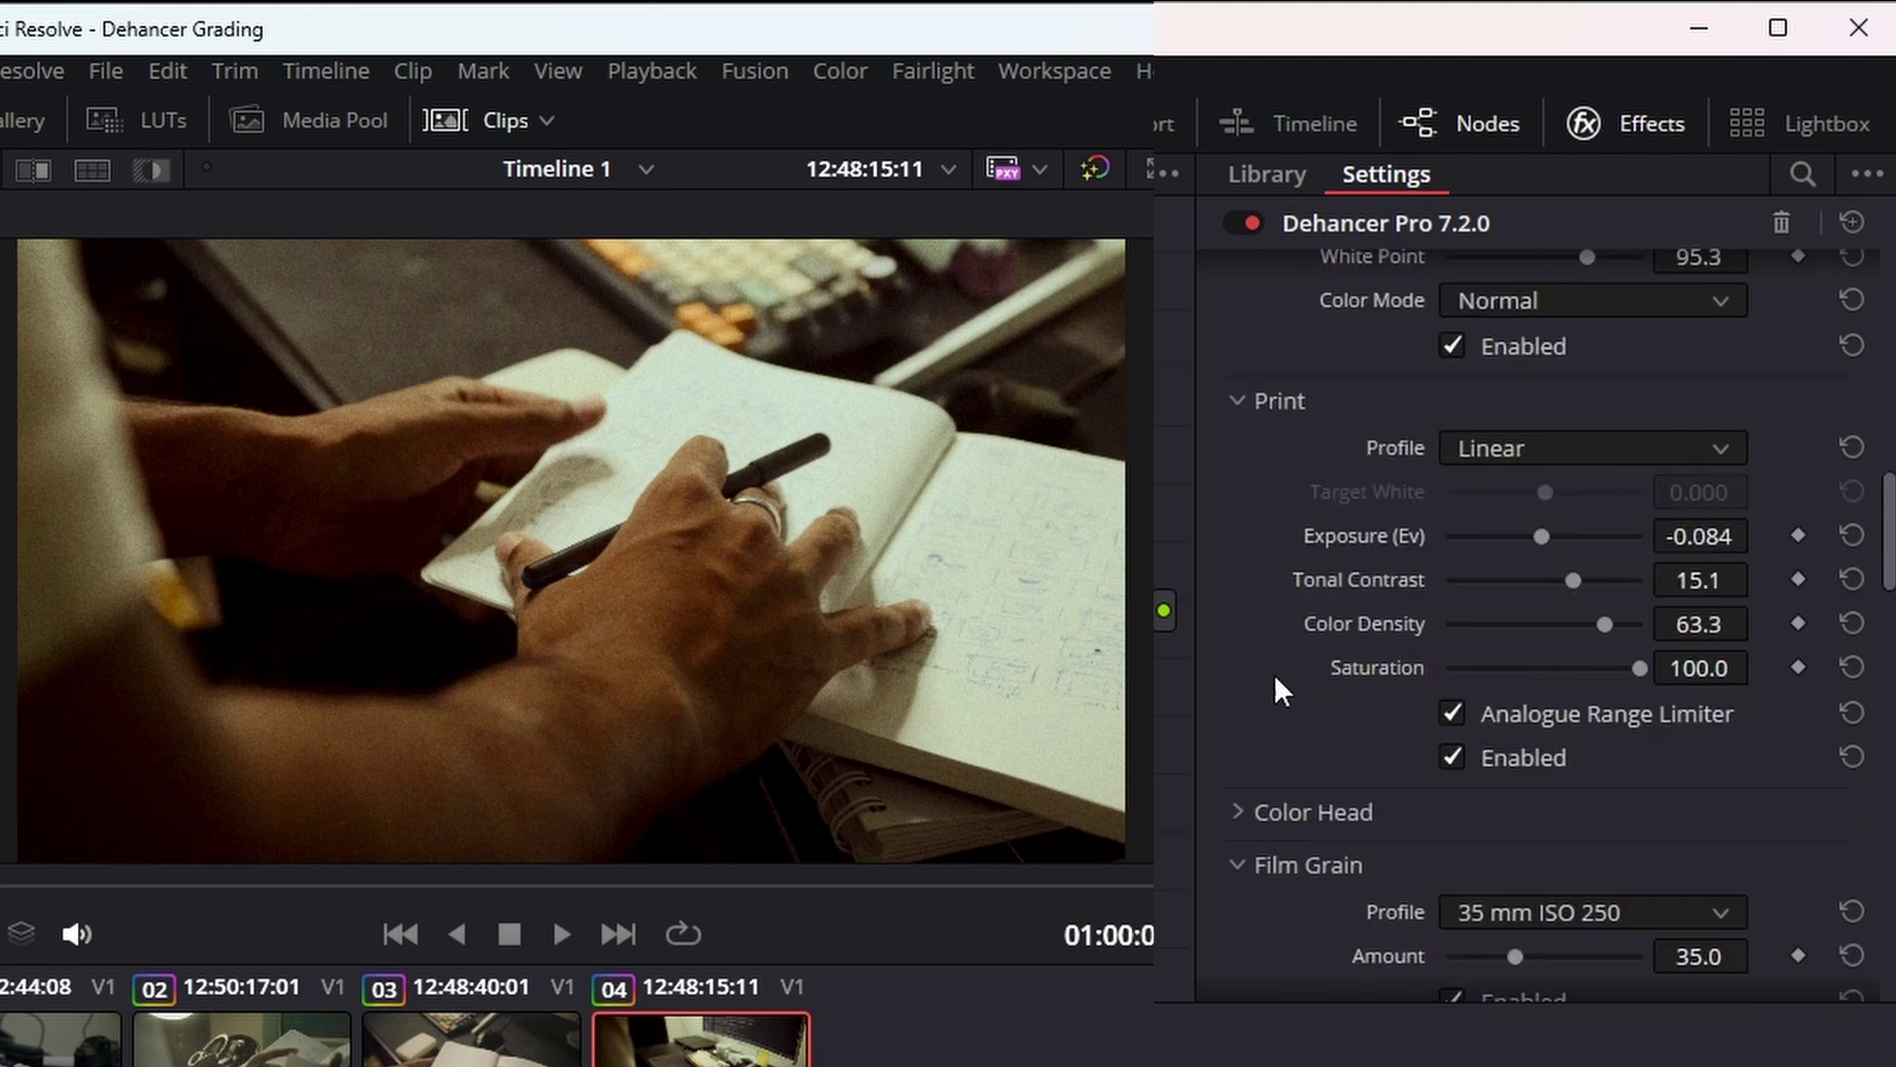
{"action": "left_click", "coordinate": [1312, 814]}
{"action": "scroll", "coordinate": [1422, 649], "scroll_direction": "down", "scroll_amount": 5}
{"action": "scroll", "coordinate": [1422, 652], "scroll_direction": "up", "scroll_amount": 2}
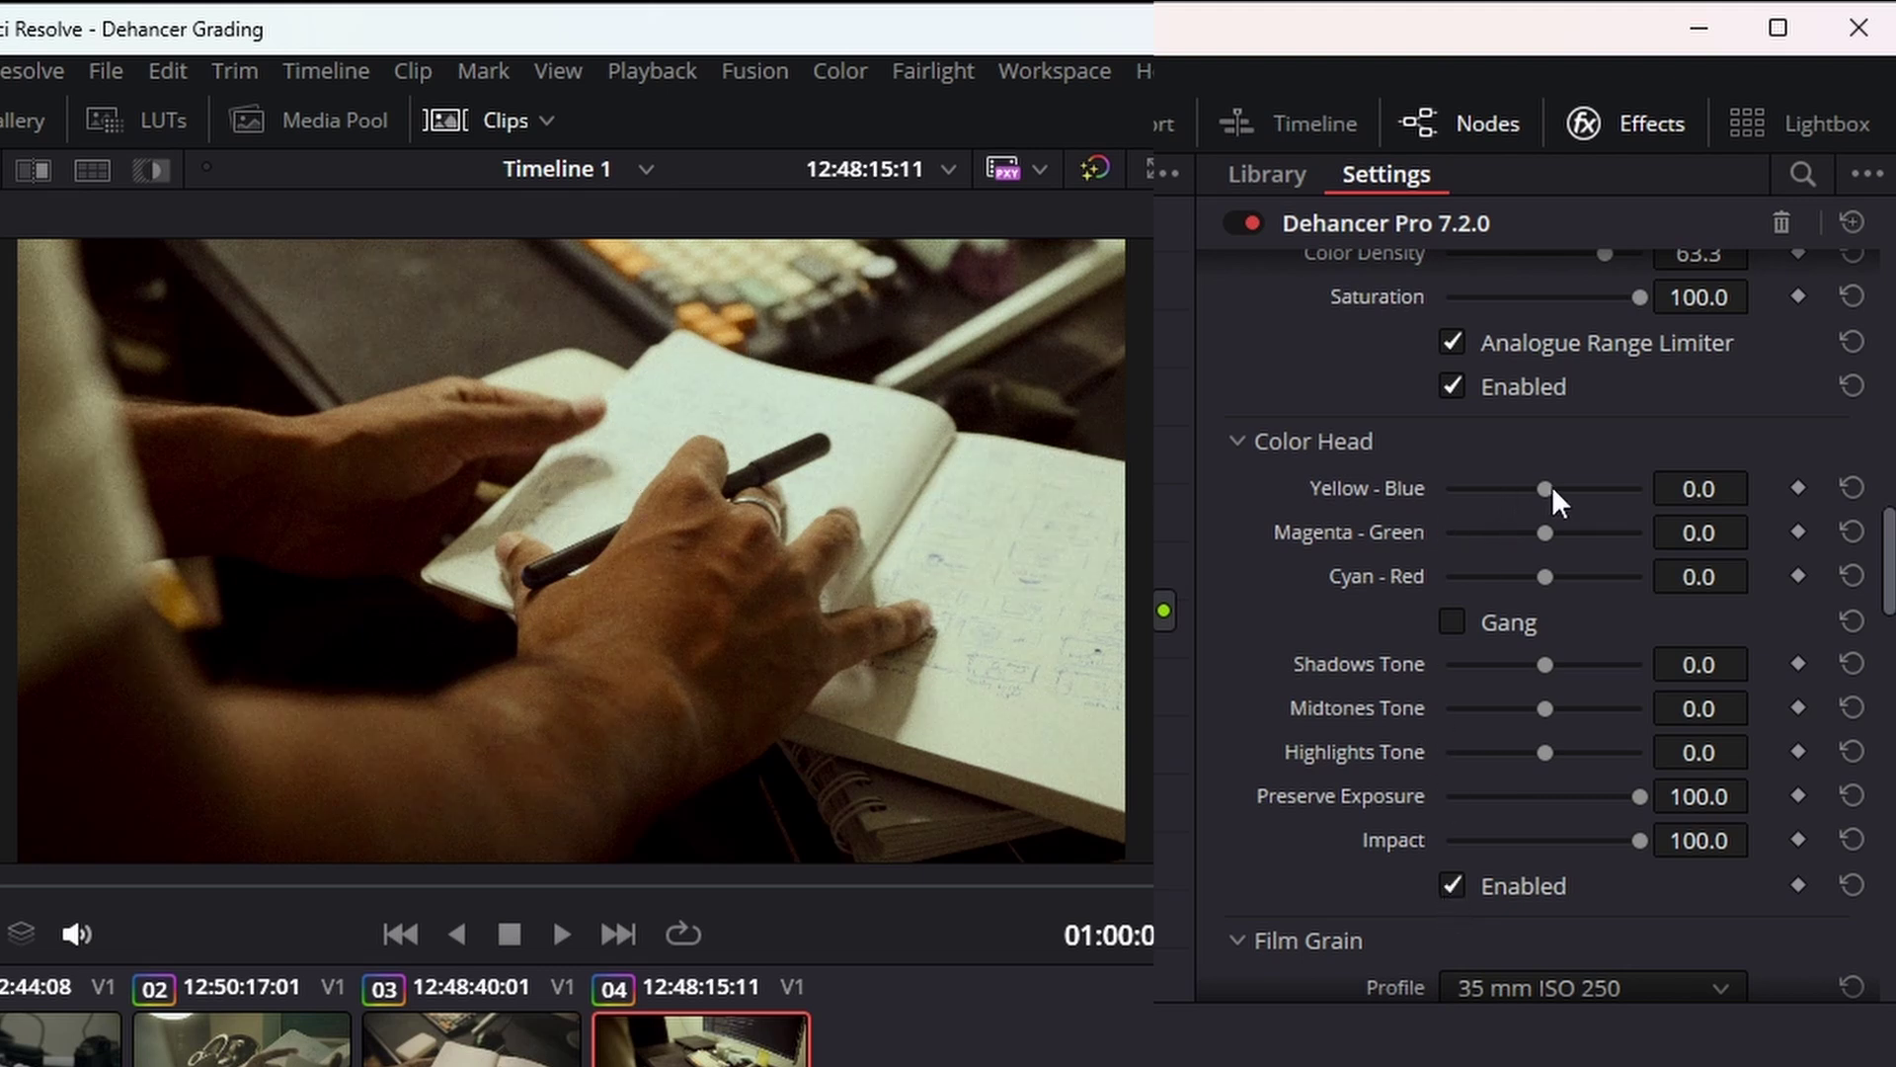
- Set Color Head balance to Yellow-Blue -3.2, Magenta-Green -0.4 and Cyan-Red -2.3
{"action": "left_click_drag", "start_coordinate": [1547, 488], "coordinate": [1538, 492]}
{"action": "left_click_drag", "start_coordinate": [1545, 528], "coordinate": [1541, 530]}
{"action": "left_click_drag", "start_coordinate": [1535, 530], "coordinate": [1539, 577]}
- Set Shadows tone -11.9 and Midtones 22.9, keeping Highlights at 0 and Preserve Exposure 100
{"action": "mouse_move", "coordinate": [1549, 667]}
{"action": "left_mouse_down"}
{"action": "mouse_move", "coordinate": [1633, 665]}
{"action": "mouse_move", "coordinate": [1438, 665]}
{"action": "mouse_move", "coordinate": [1532, 664]}
{"action": "left_mouse_up"}
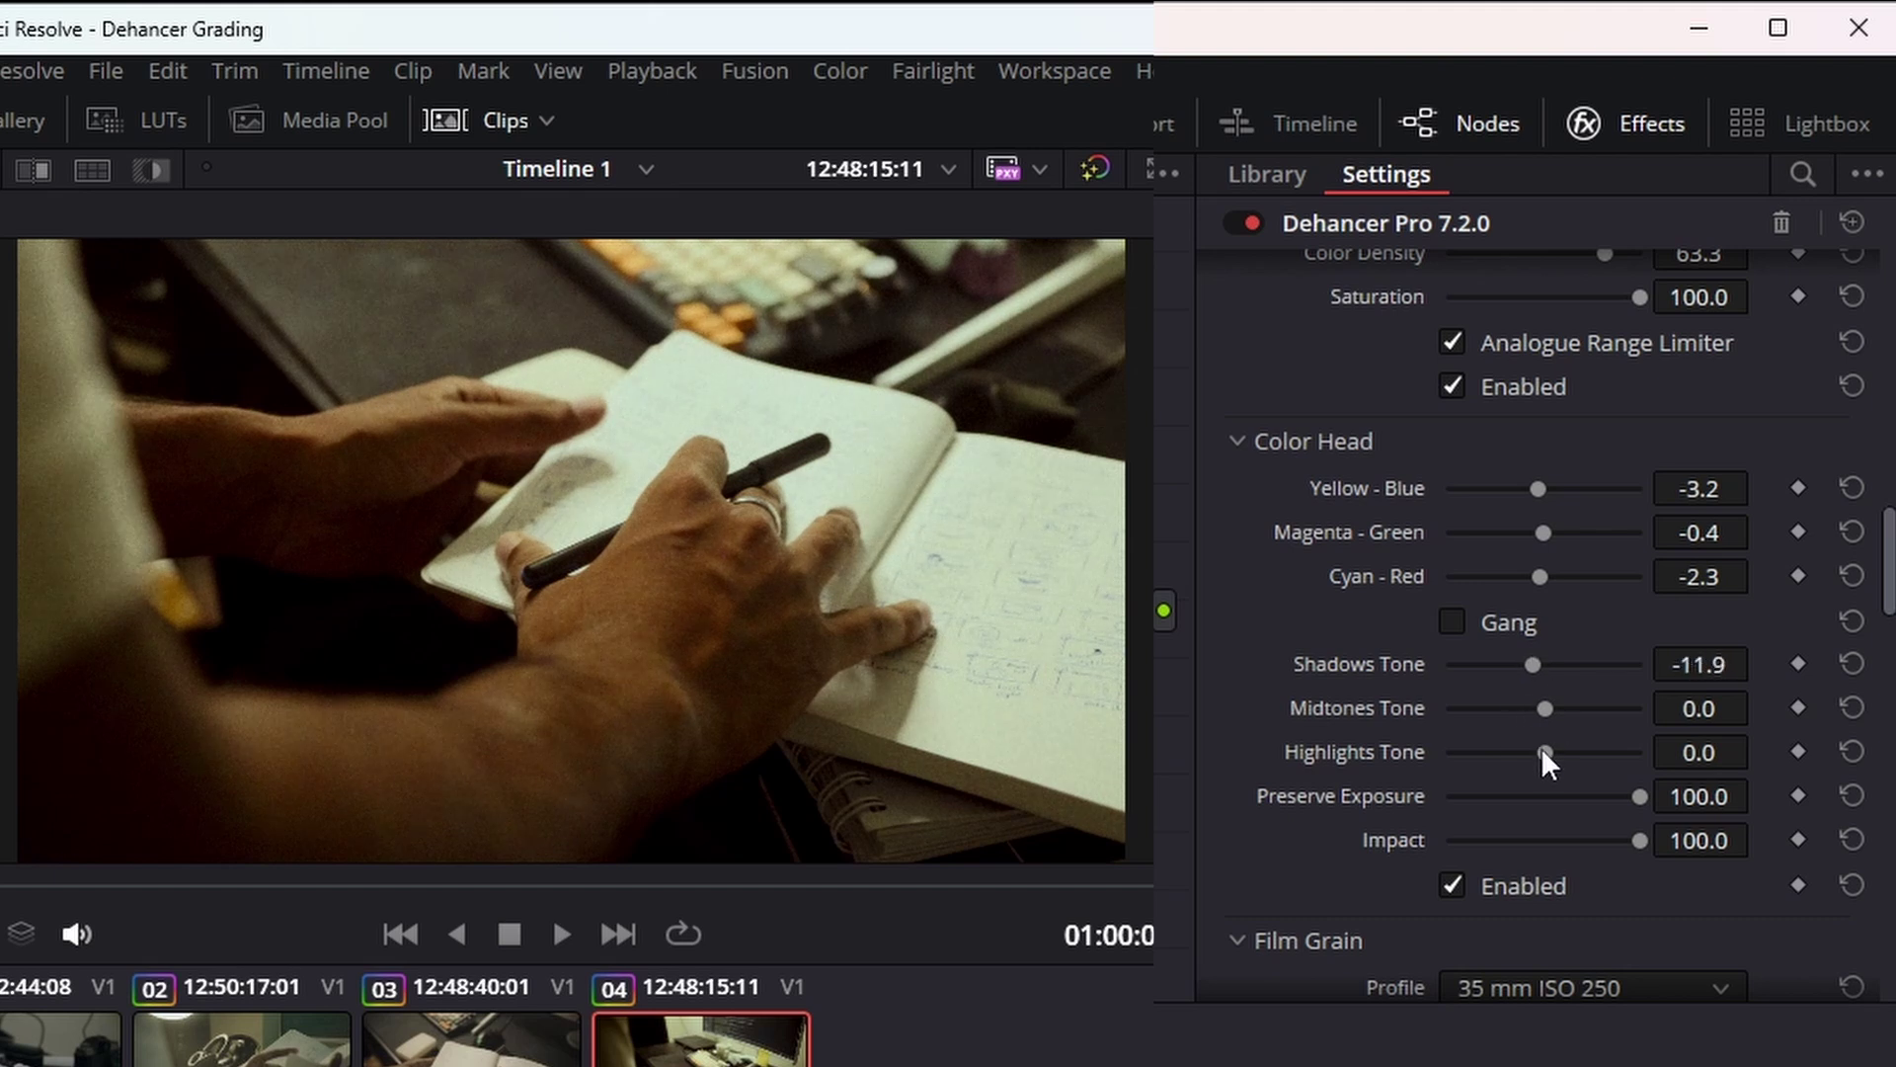
{"action": "mouse_move", "coordinate": [1542, 747]}
{"action": "left_mouse_down"}
{"action": "mouse_move", "coordinate": [1568, 748]}
{"action": "mouse_move", "coordinate": [1541, 747]}
{"action": "left_mouse_up"}
{"action": "left_click", "coordinate": [1837, 752]}
{"action": "left_click_drag", "start_coordinate": [1539, 705], "coordinate": [1566, 705]}
{"action": "left_click_drag", "start_coordinate": [1553, 796], "coordinate": [1661, 794]}
- Try 16 mm ISO 500 grain, return to 35 mm ISO 250, and lower Amount to 11.0
{"action": "scroll", "coordinate": [1512, 717], "scroll_direction": "down", "scroll_amount": 2}
{"action": "scroll", "coordinate": [1520, 726], "scroll_direction": "down", "scroll_amount": 1}
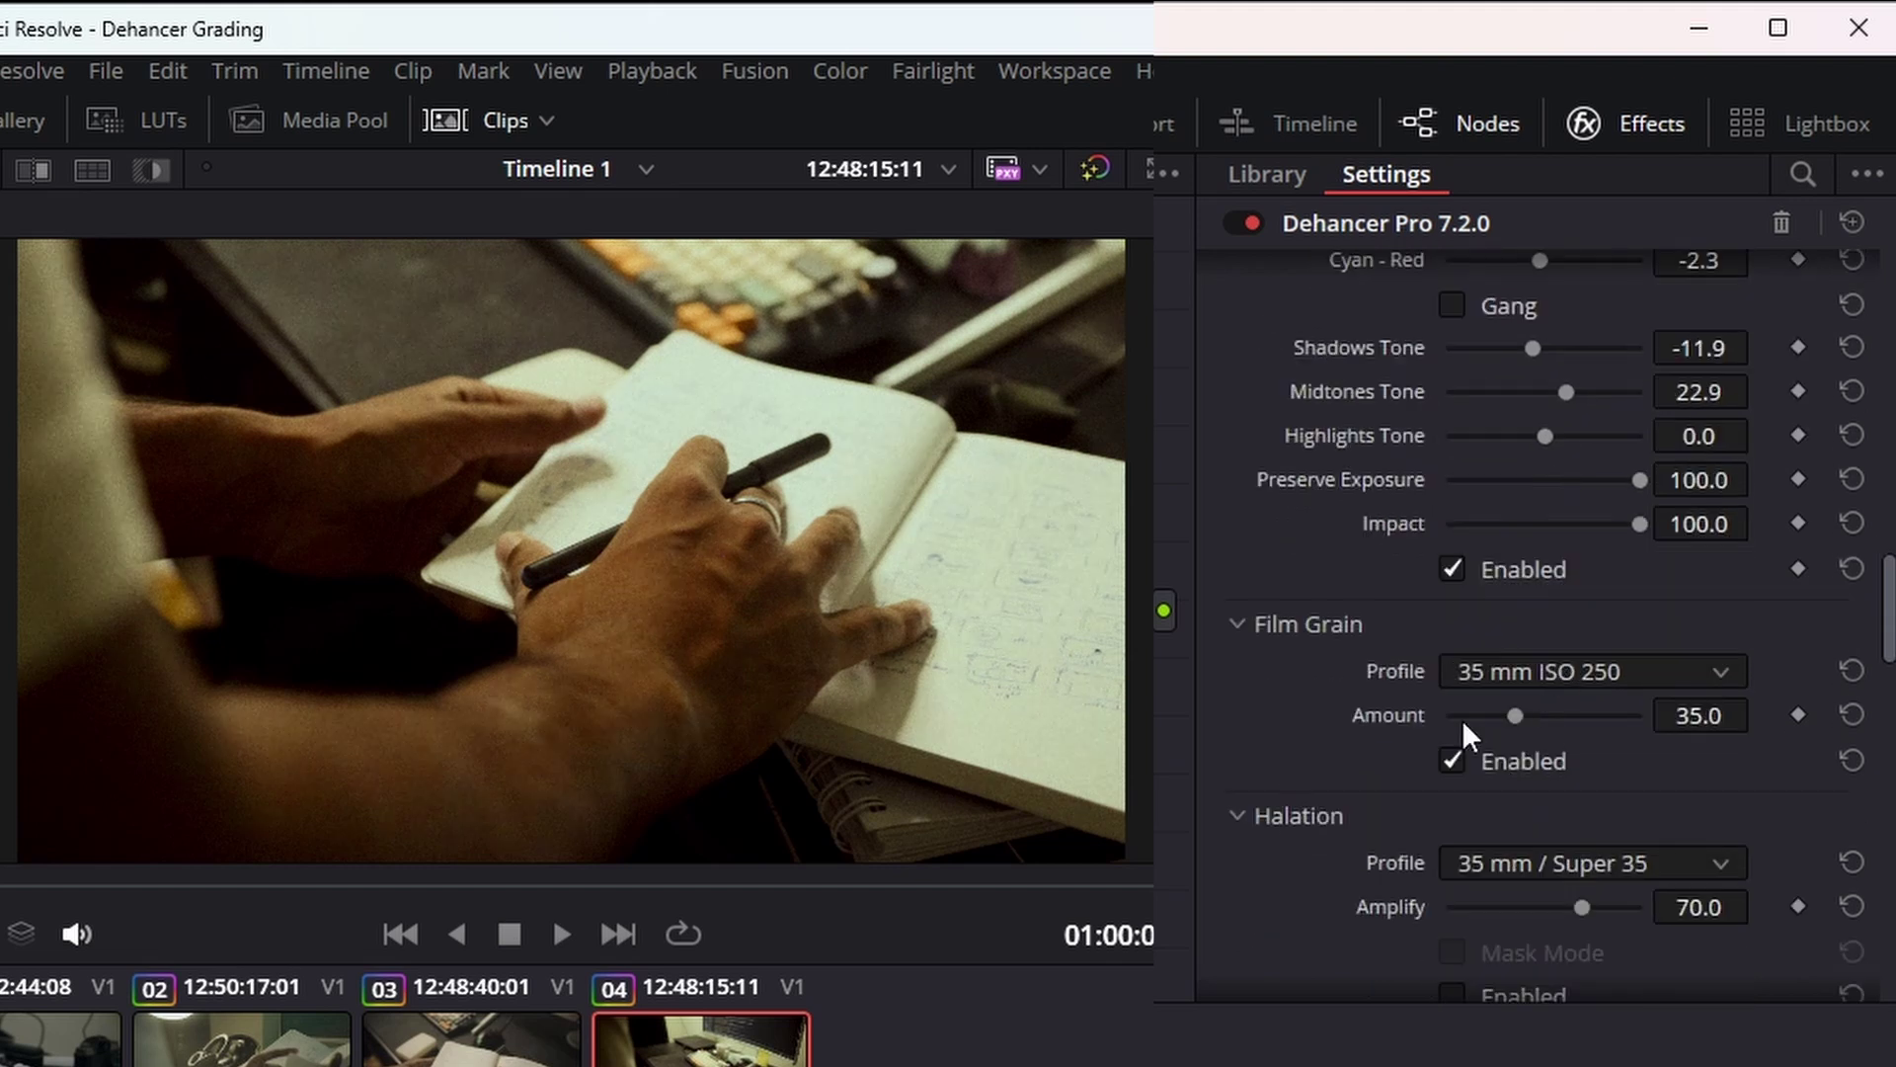
{"action": "left_click", "coordinate": [1522, 662]}
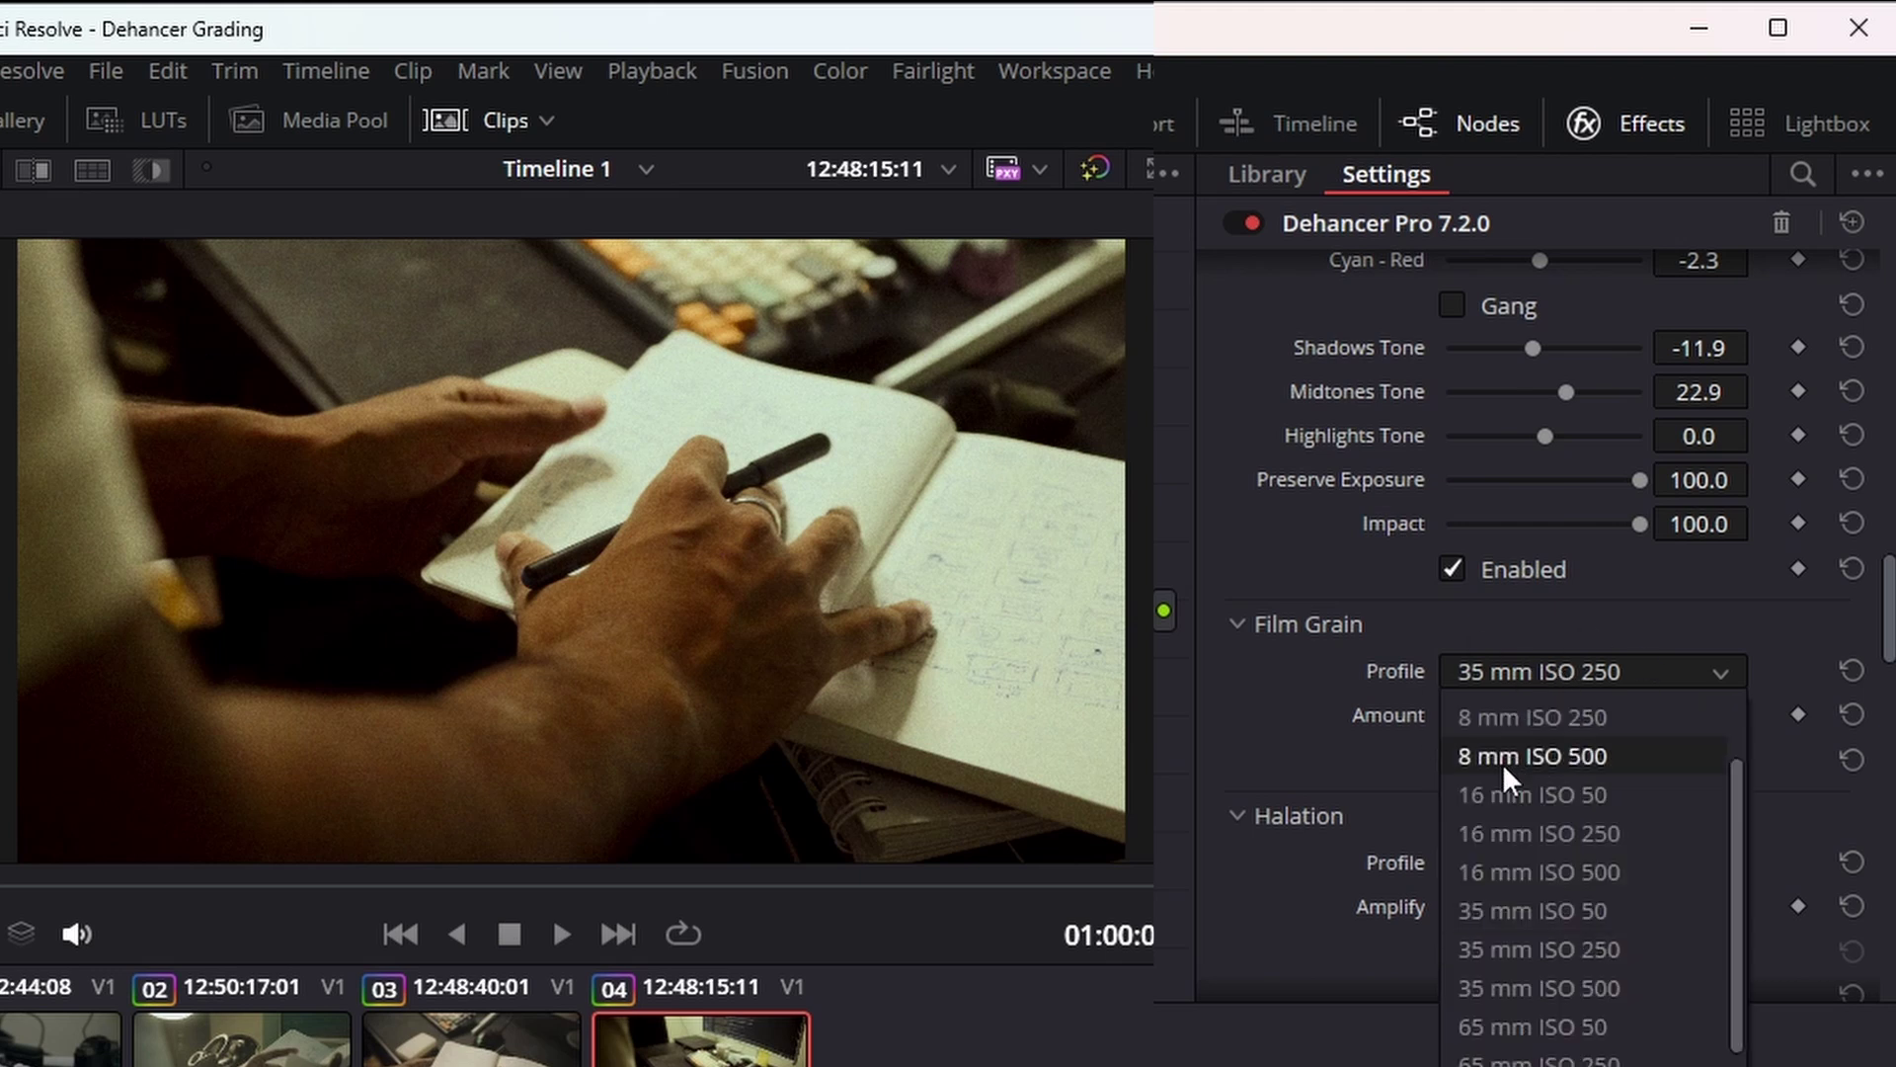
{"action": "left_click", "coordinate": [1491, 875]}
{"action": "left_click", "coordinate": [1531, 676]}
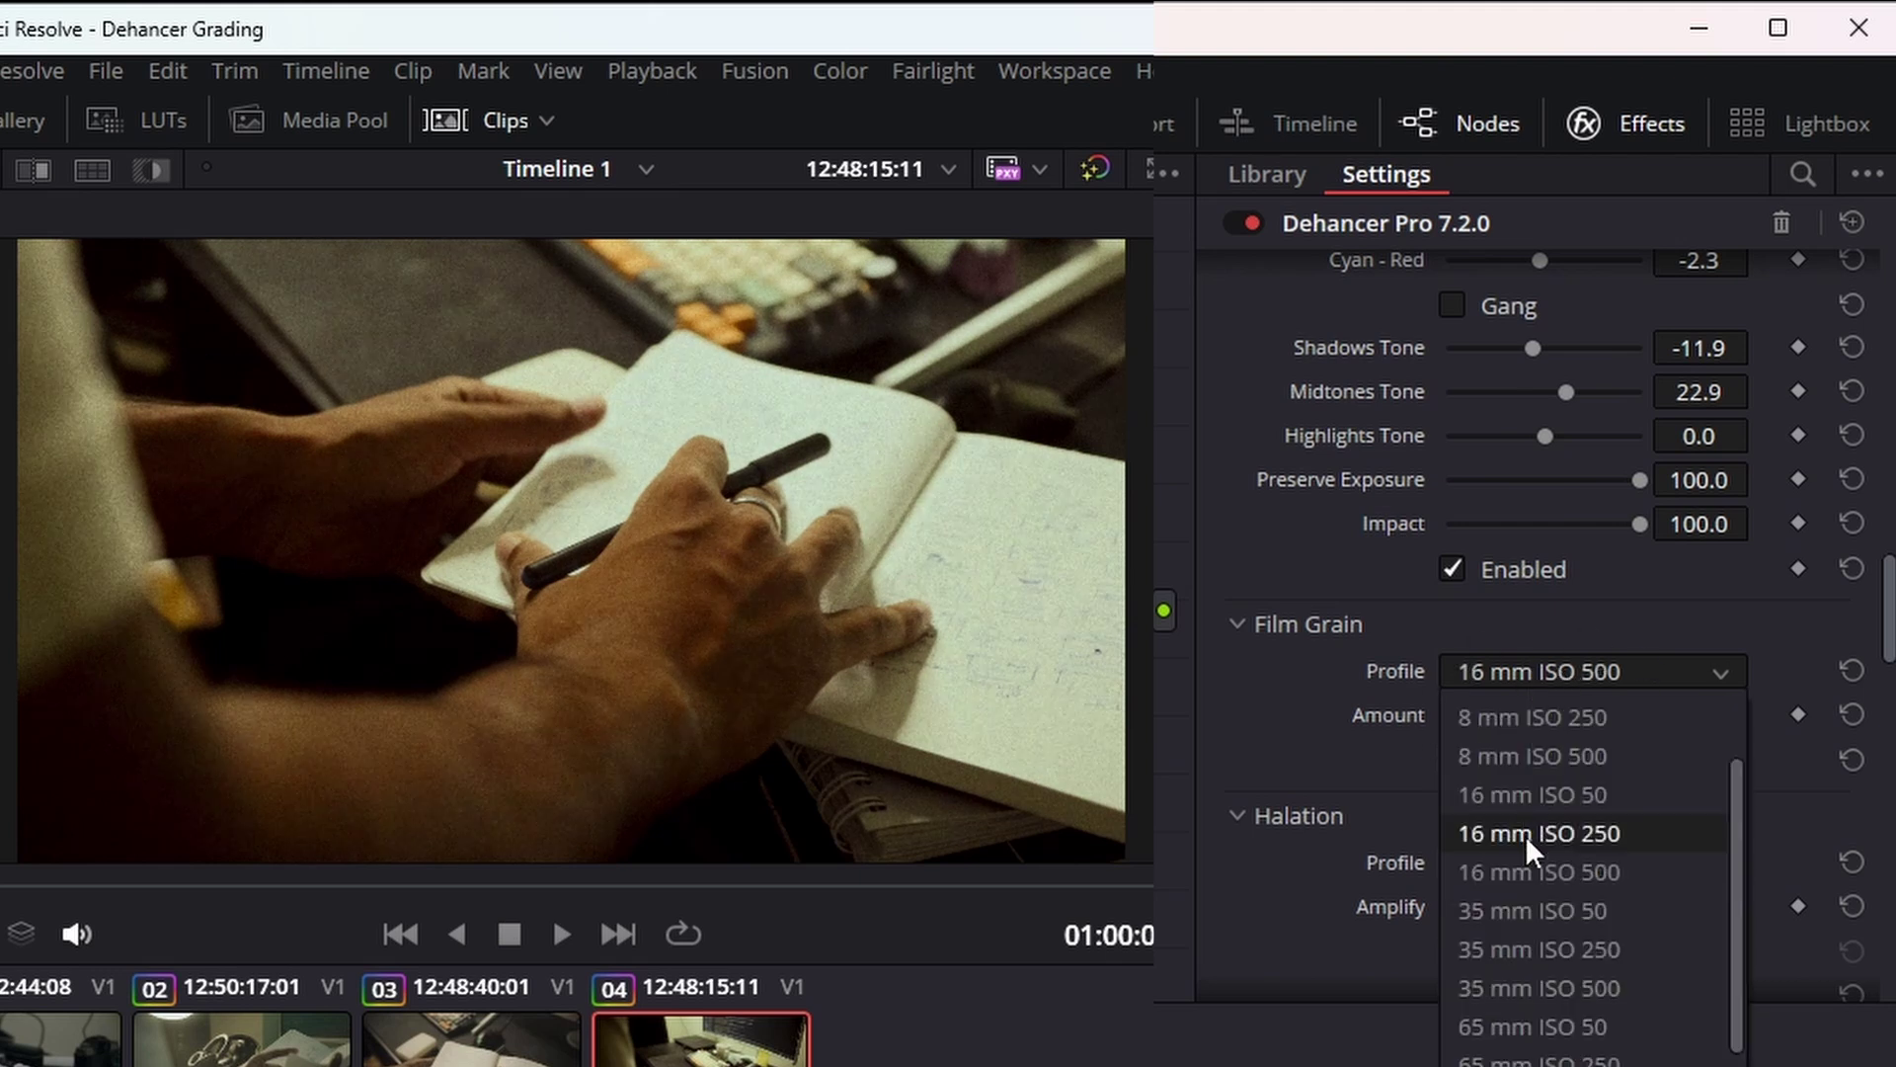
{"action": "left_click", "coordinate": [1537, 946]}
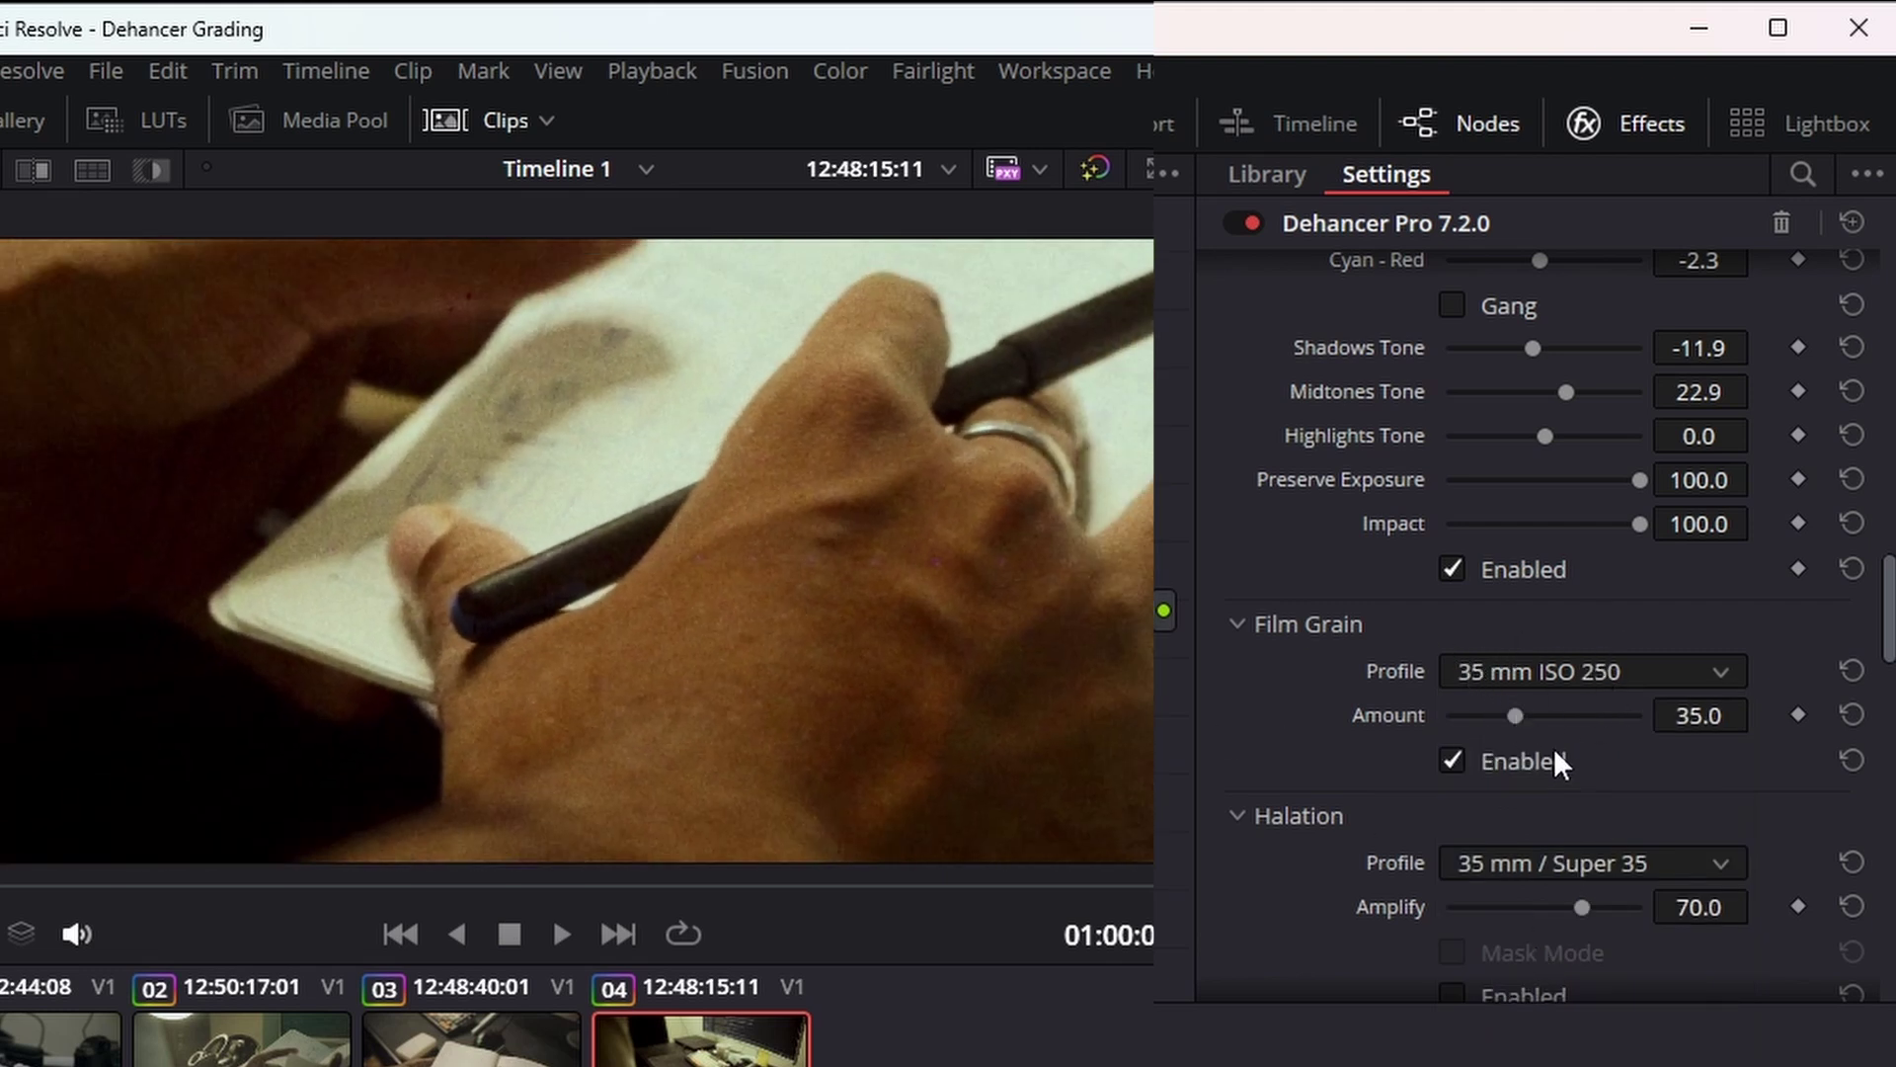
{"action": "left_click_drag", "start_coordinate": [1519, 717], "coordinate": [1468, 709]}
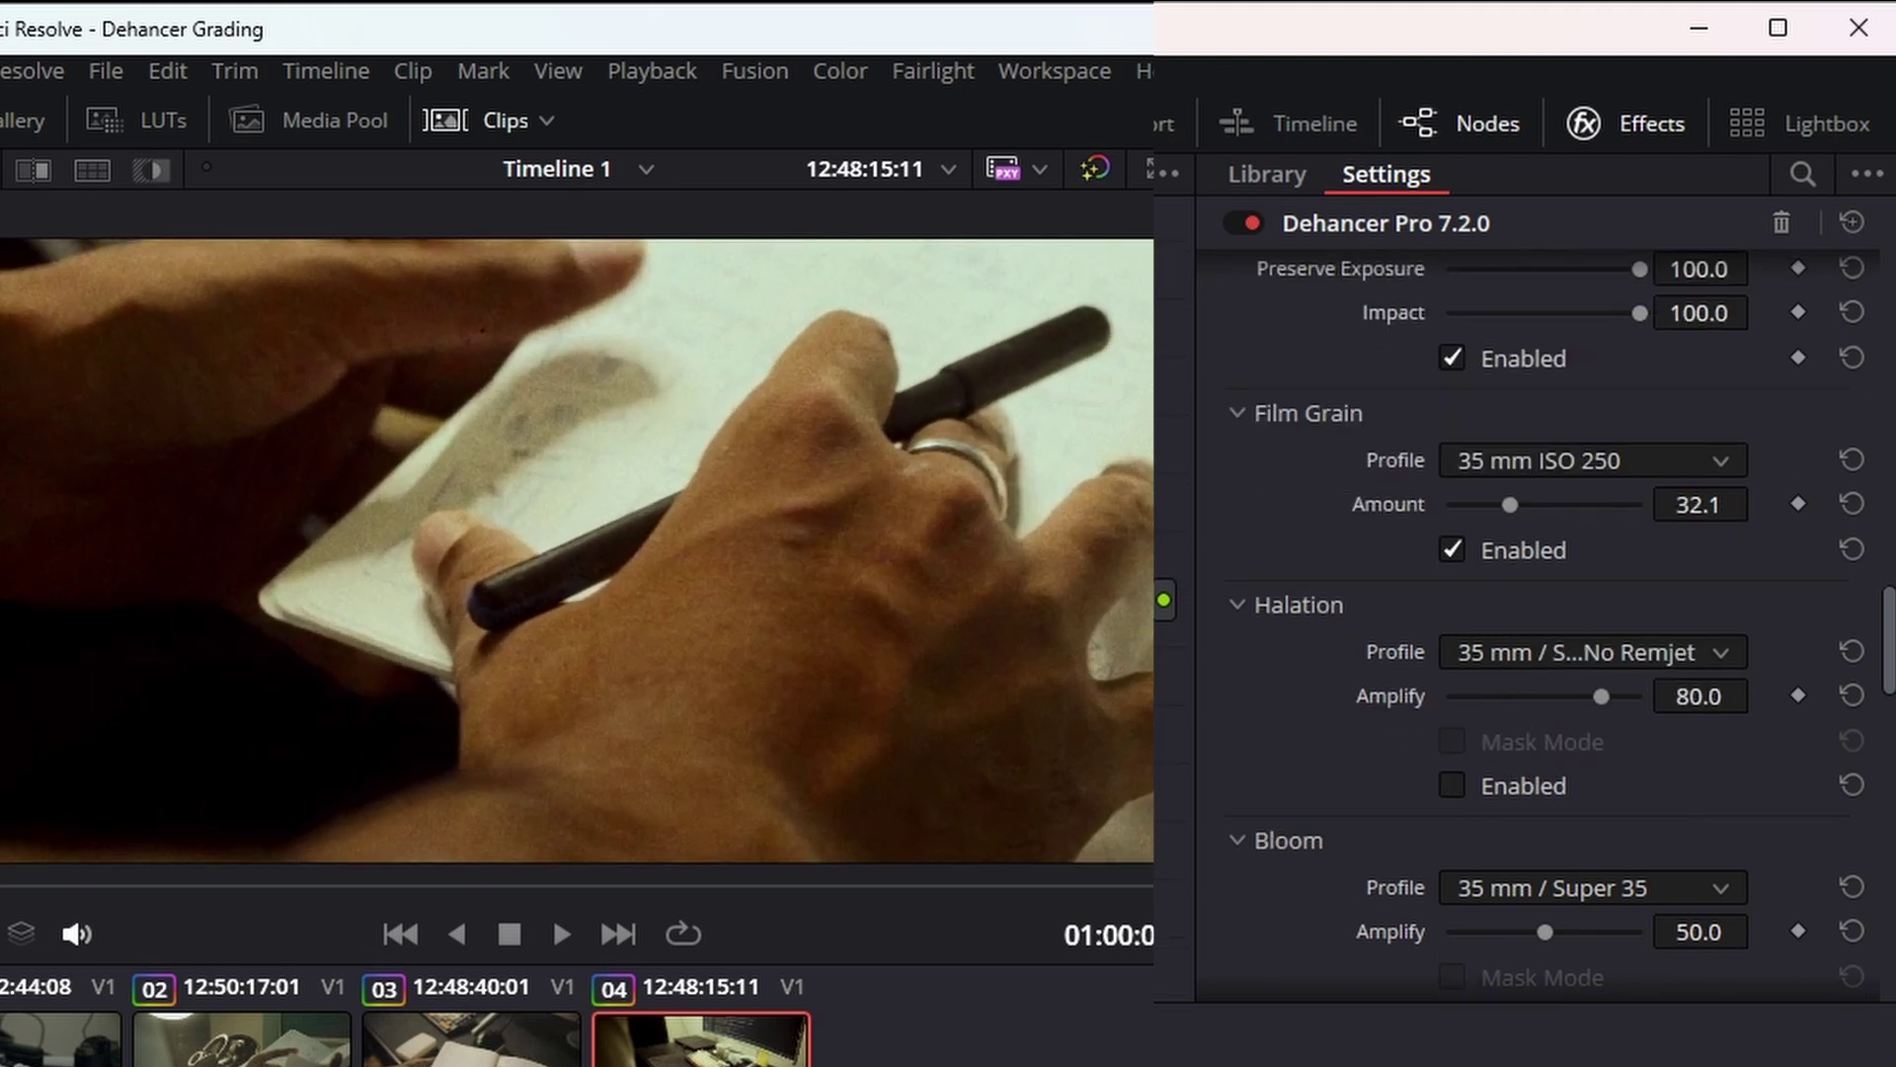
- Enable Halation with the 35 mm / Super 35 profile at Amplify 89.9, comparing before/after
{"action": "left_click", "coordinate": [1450, 551]}
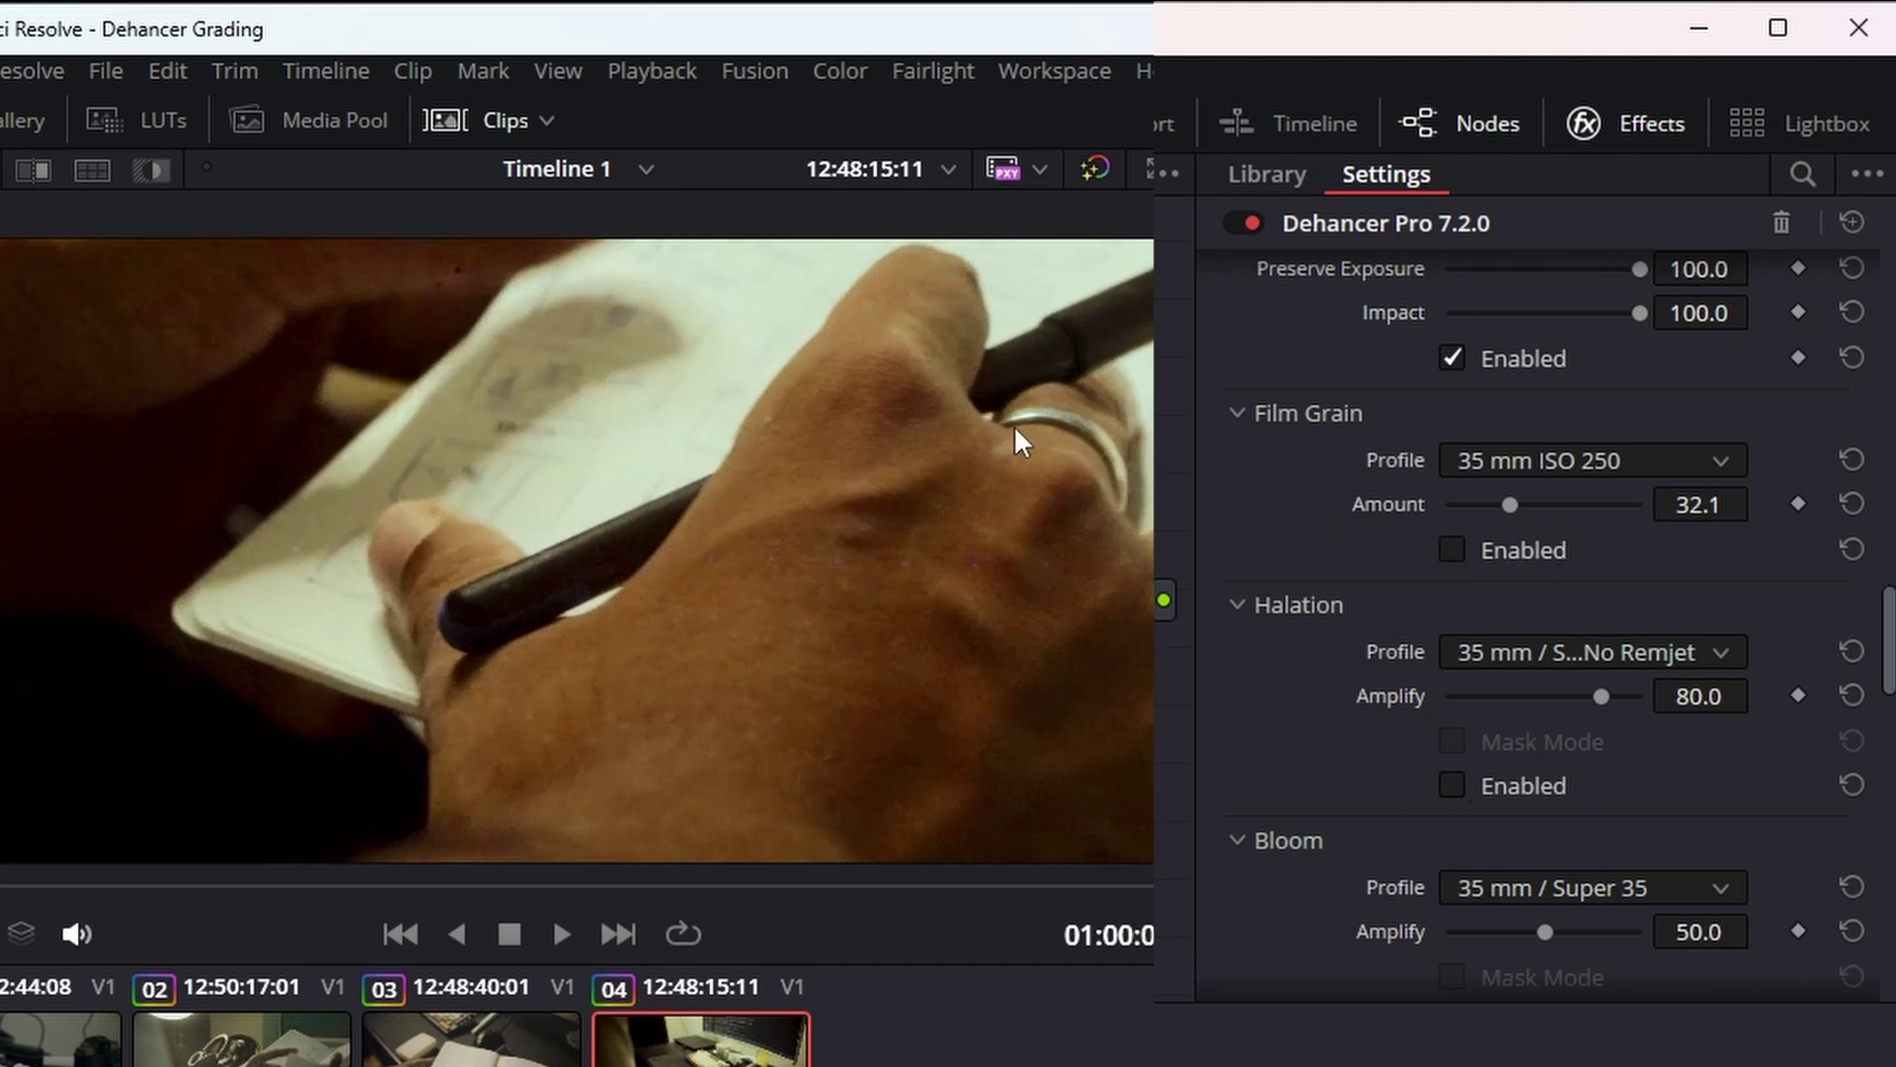
{"action": "left_click", "coordinate": [1452, 785]}
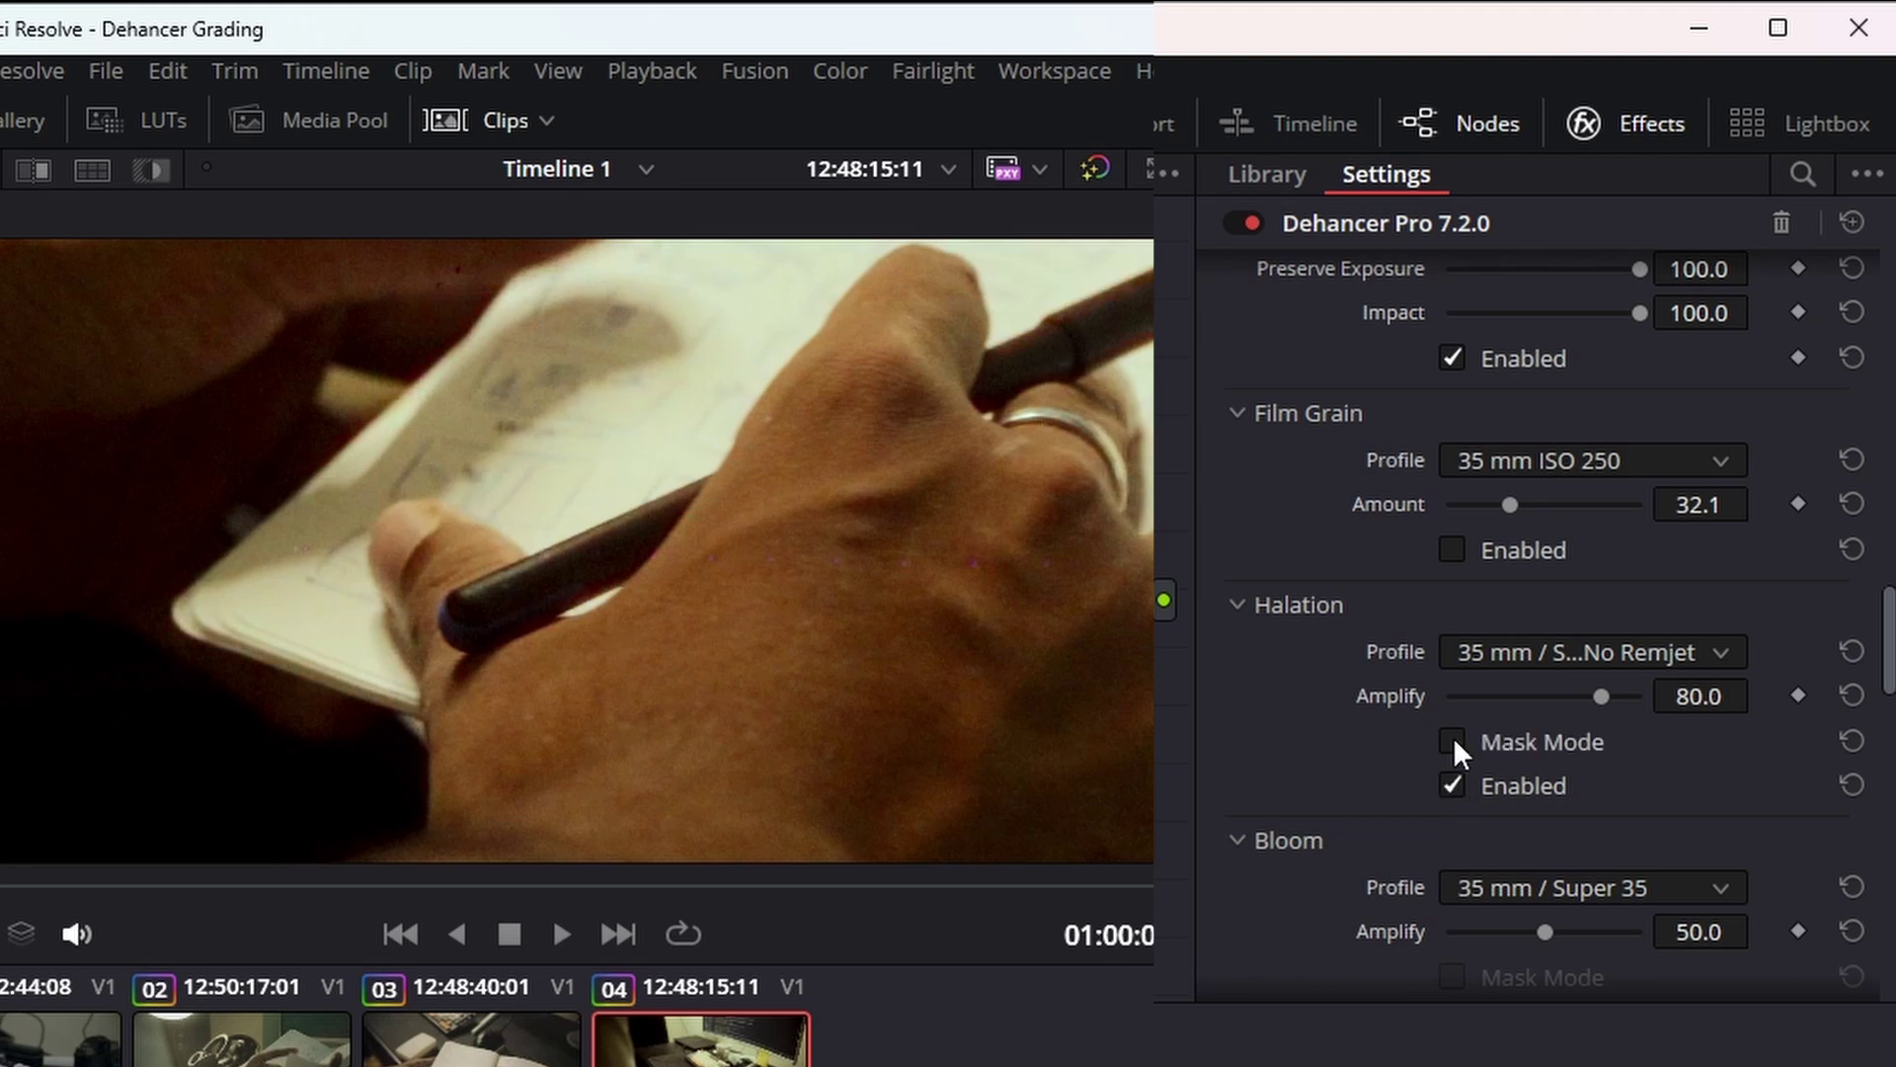
{"action": "left_click_drag", "start_coordinate": [1606, 696], "coordinate": [1601, 695]}
{"action": "left_click", "coordinate": [1626, 650]}
{"action": "left_click", "coordinate": [1608, 888]}
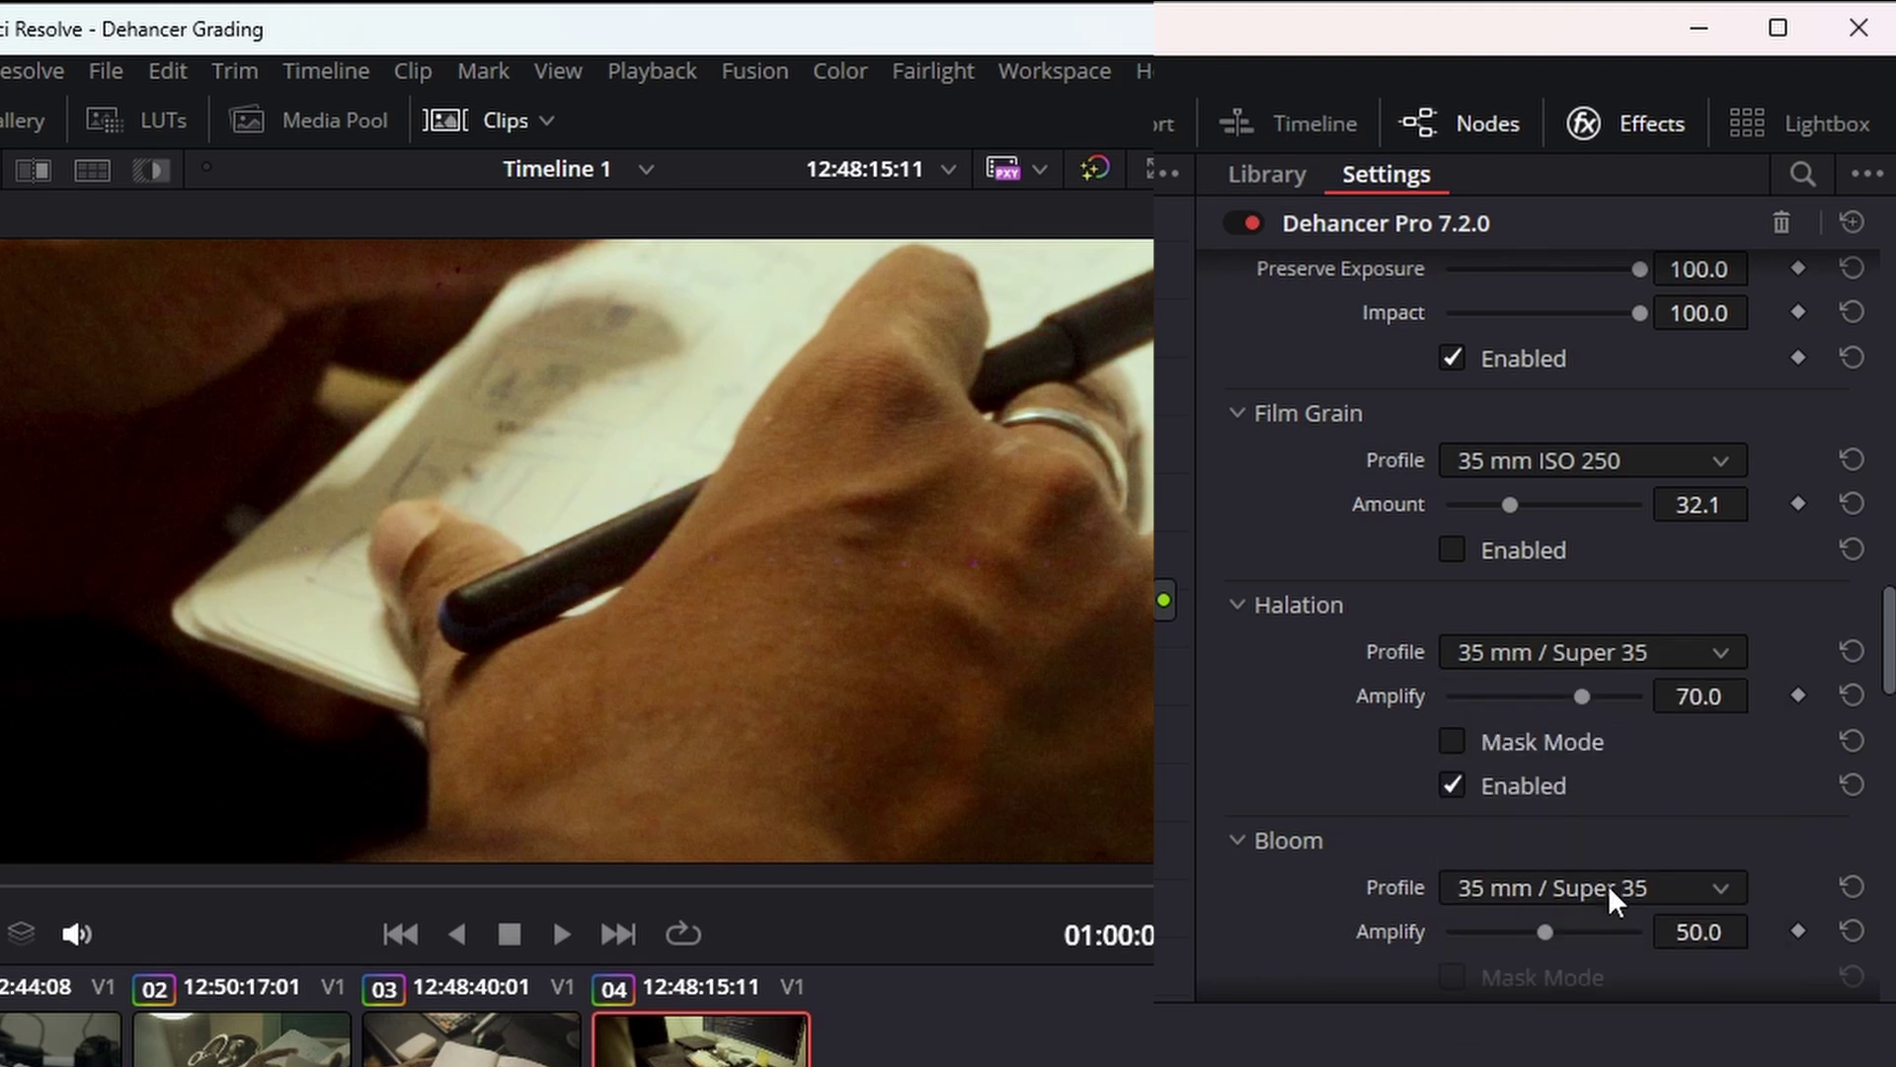
{"action": "left_click_drag", "start_coordinate": [1581, 696], "coordinate": [1621, 699]}
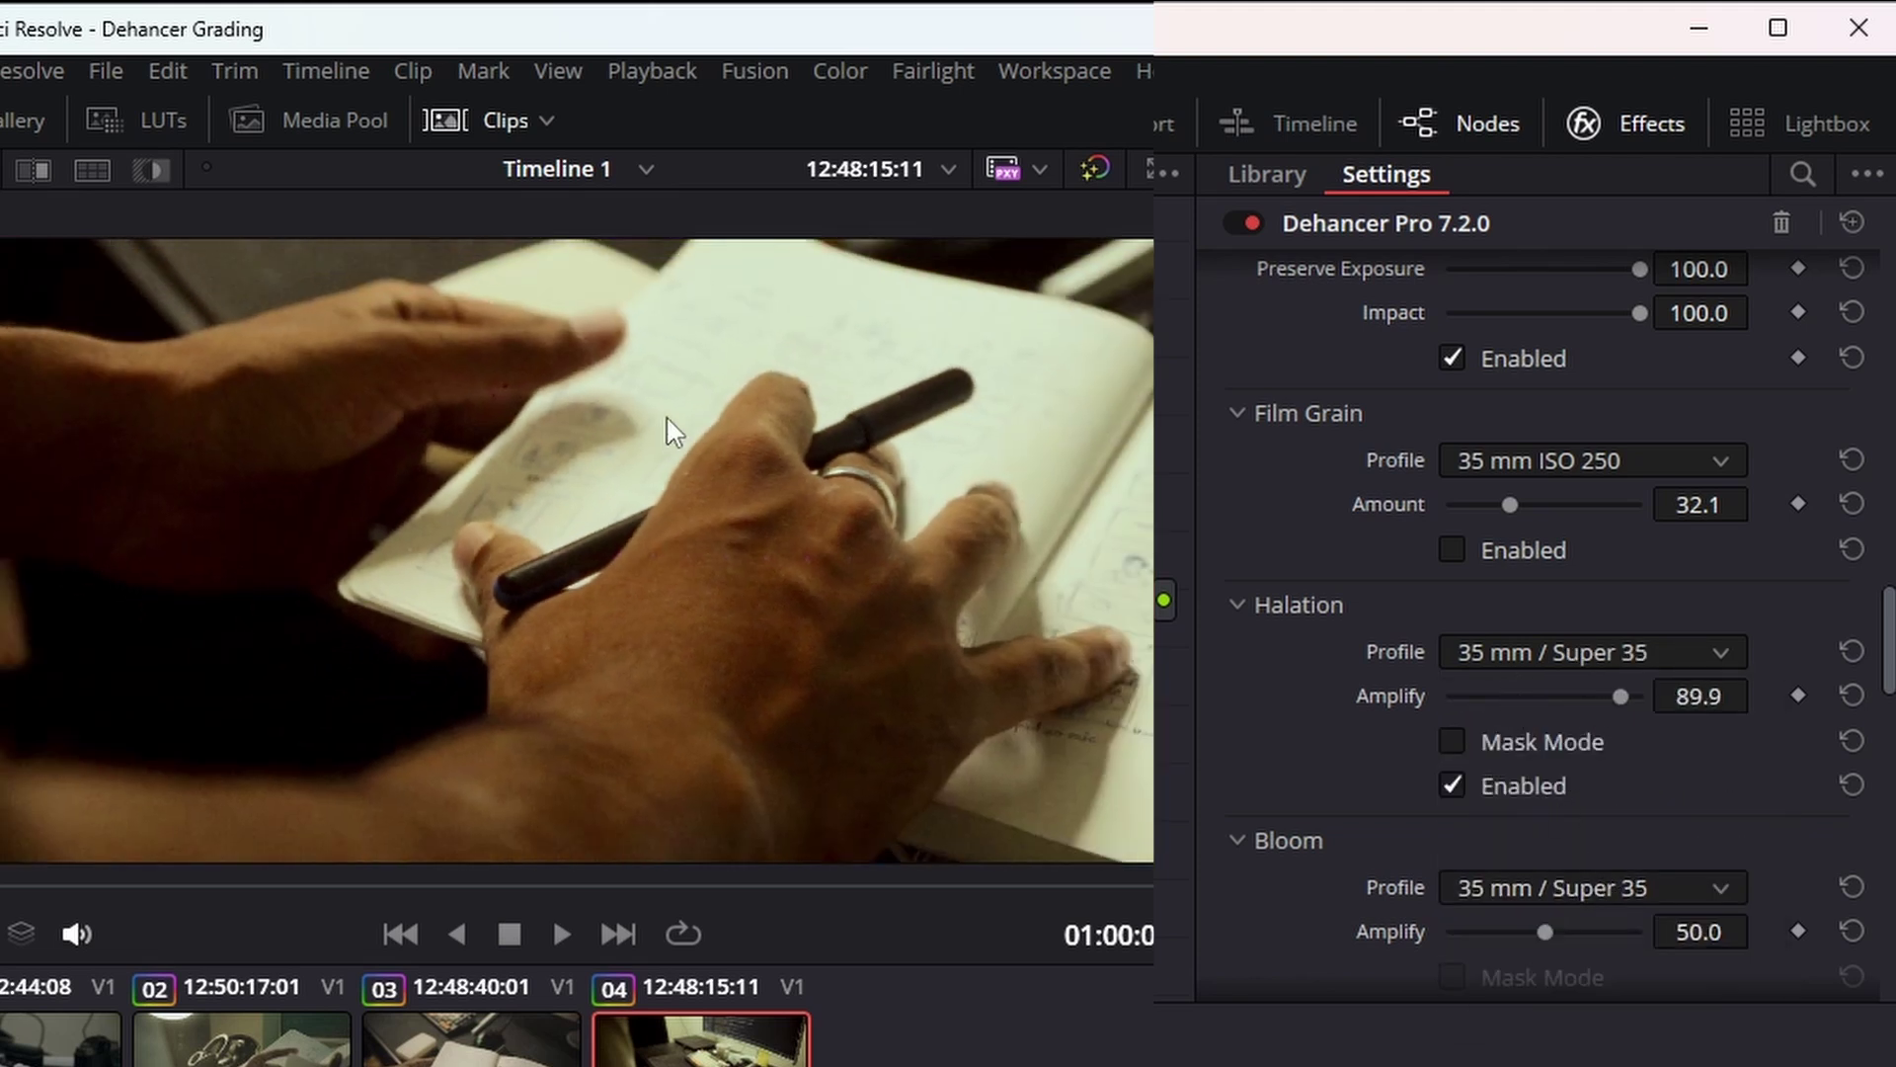
{"action": "left_click", "coordinate": [1454, 784]}
{"action": "left_click", "coordinate": [1453, 784]}
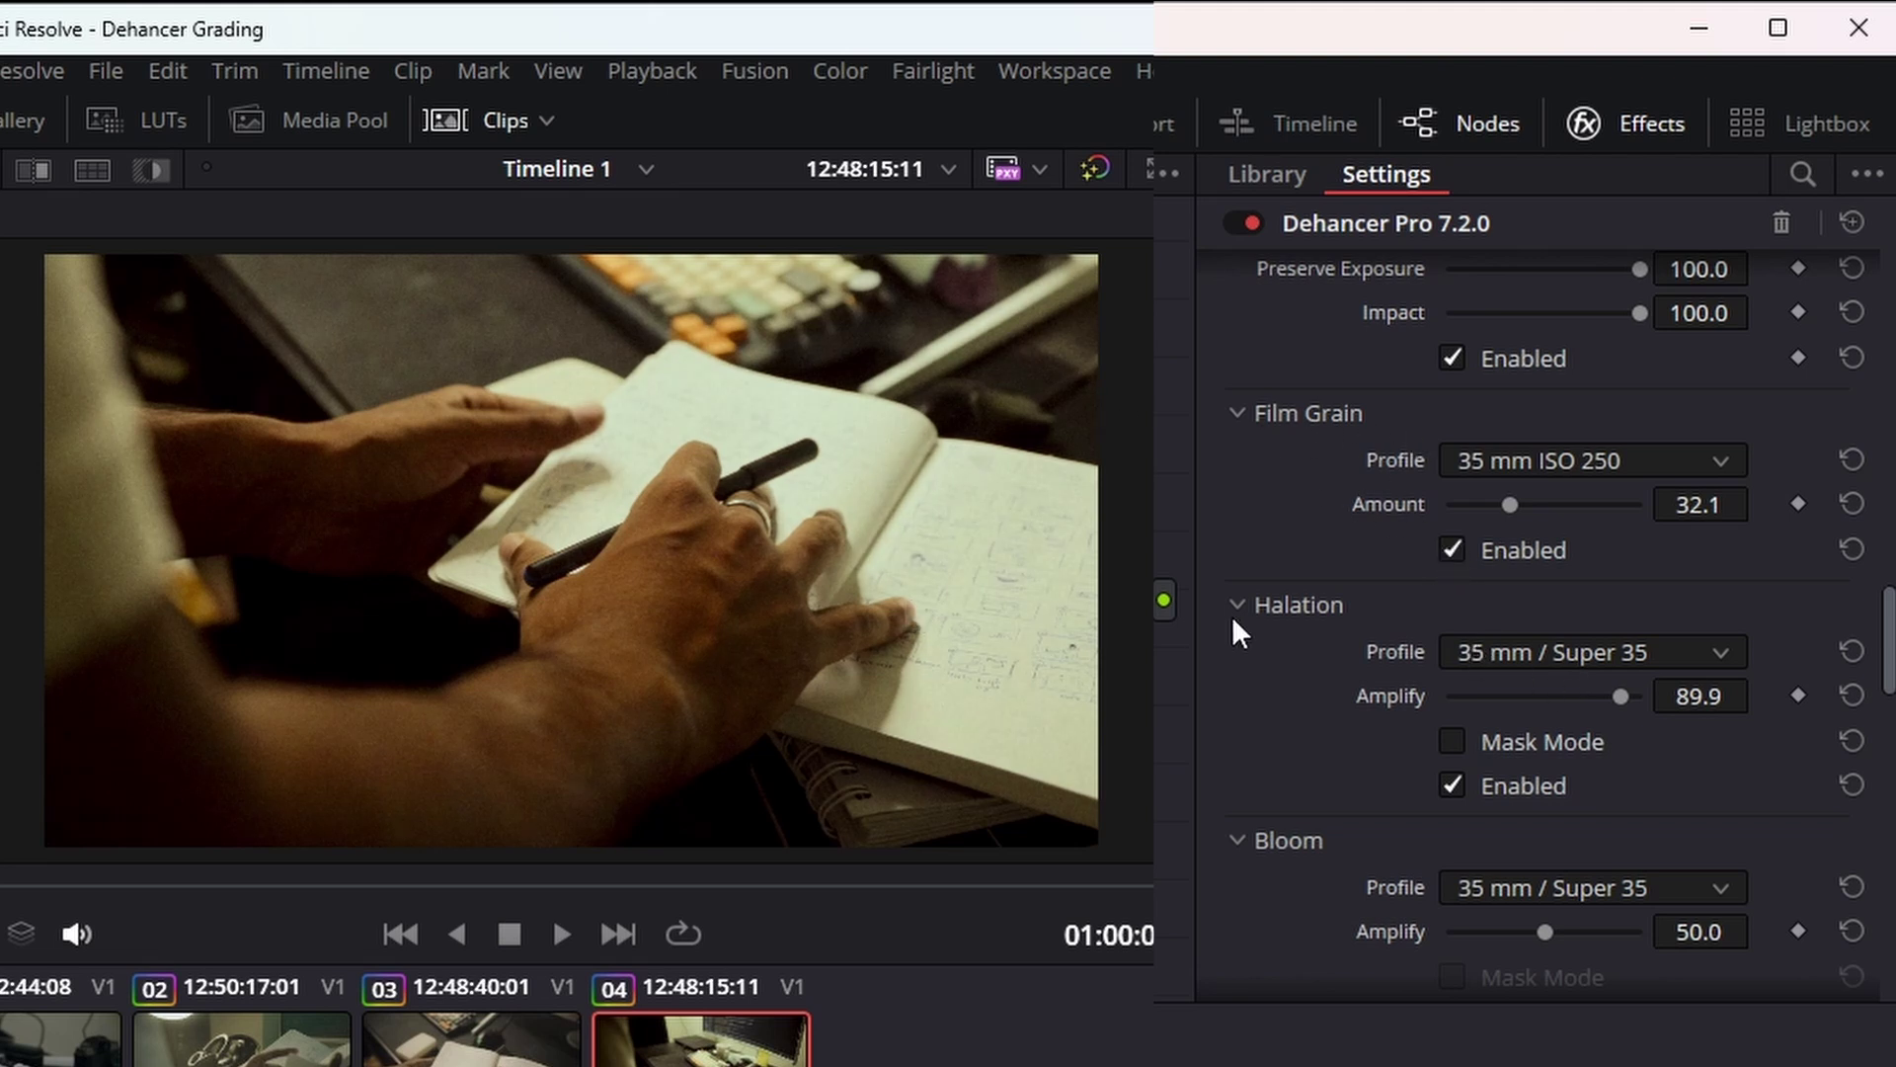
- Search the effects library for a 'glow' effect
{"action": "scroll", "coordinate": [1245, 651], "scroll_direction": "down", "scroll_amount": 3}
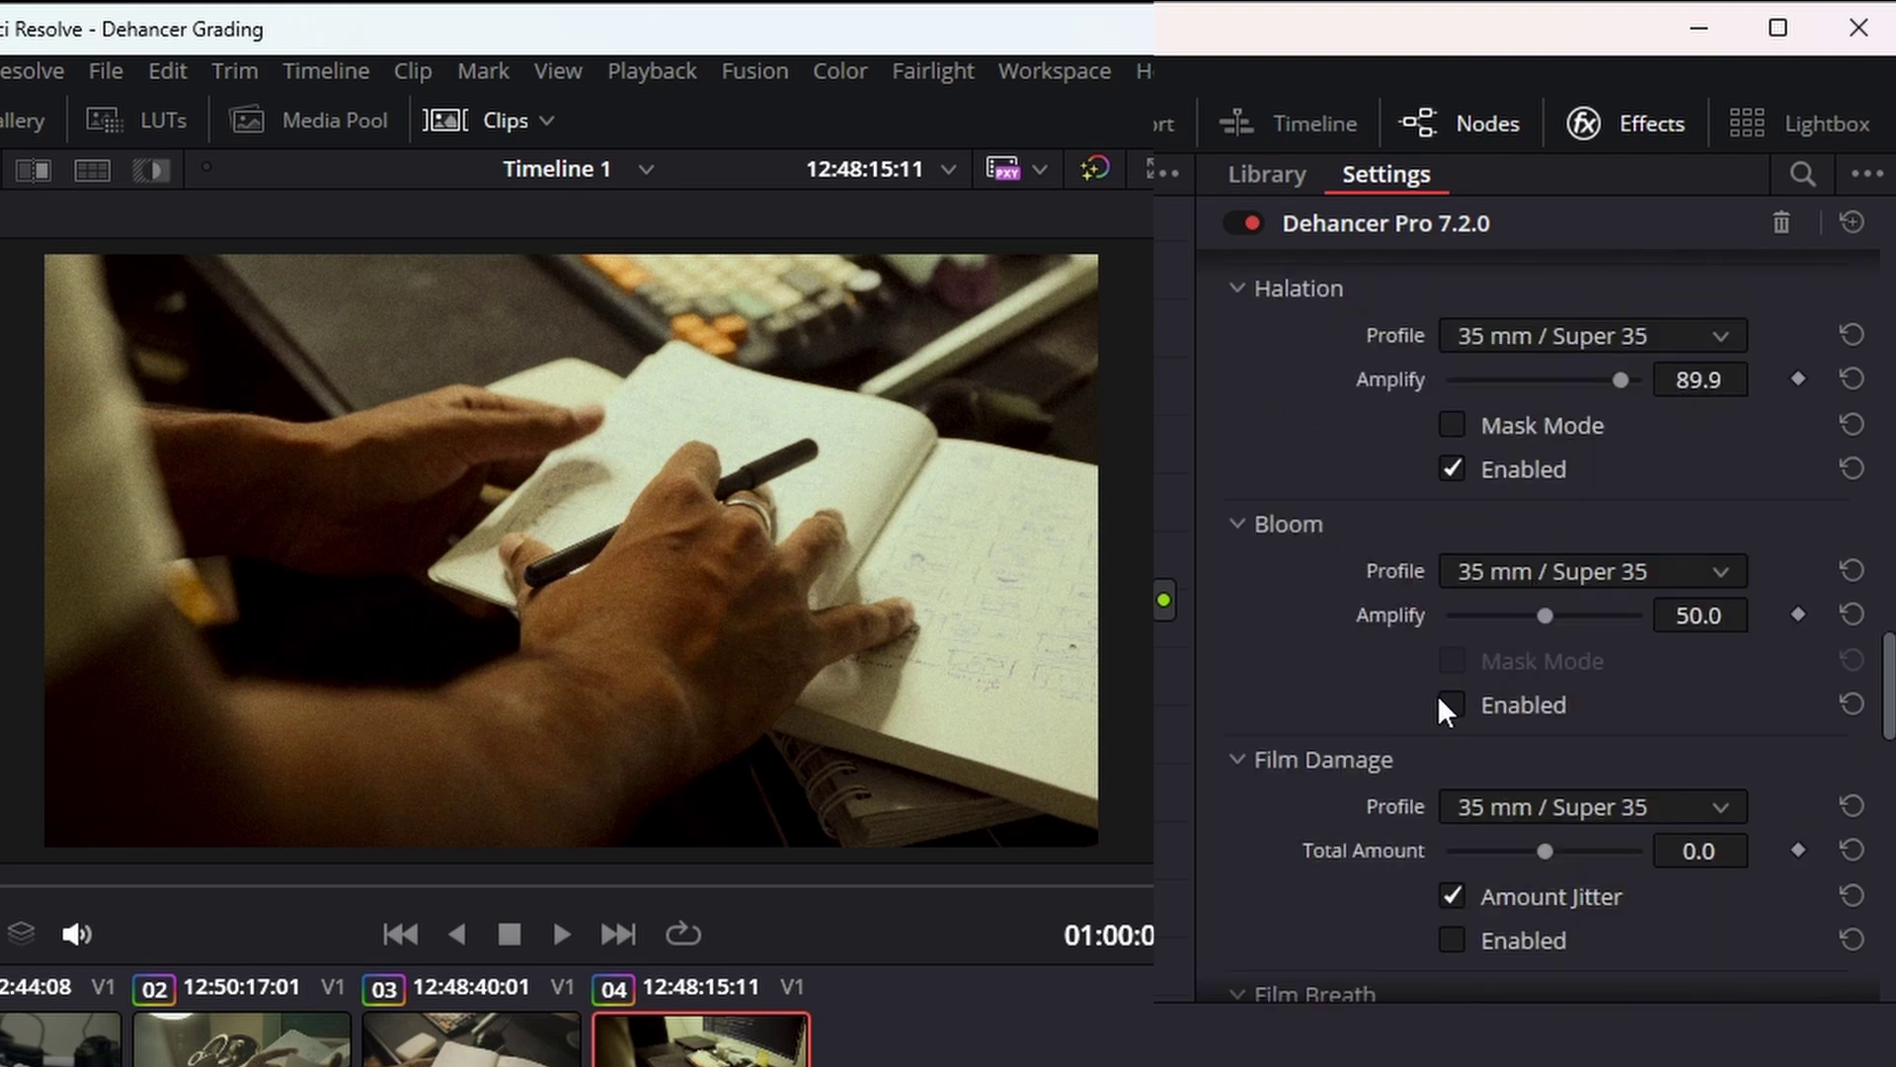
{"action": "left_click", "coordinate": [1615, 112]}
{"action": "left_click", "coordinate": [1616, 113]}
{"action": "left_click", "coordinate": [1267, 174]}
{"action": "left_click", "coordinate": [1454, 219]}
{"action": "scroll", "coordinate": [1645, 312], "scroll_direction": "up", "scroll_amount": 6}
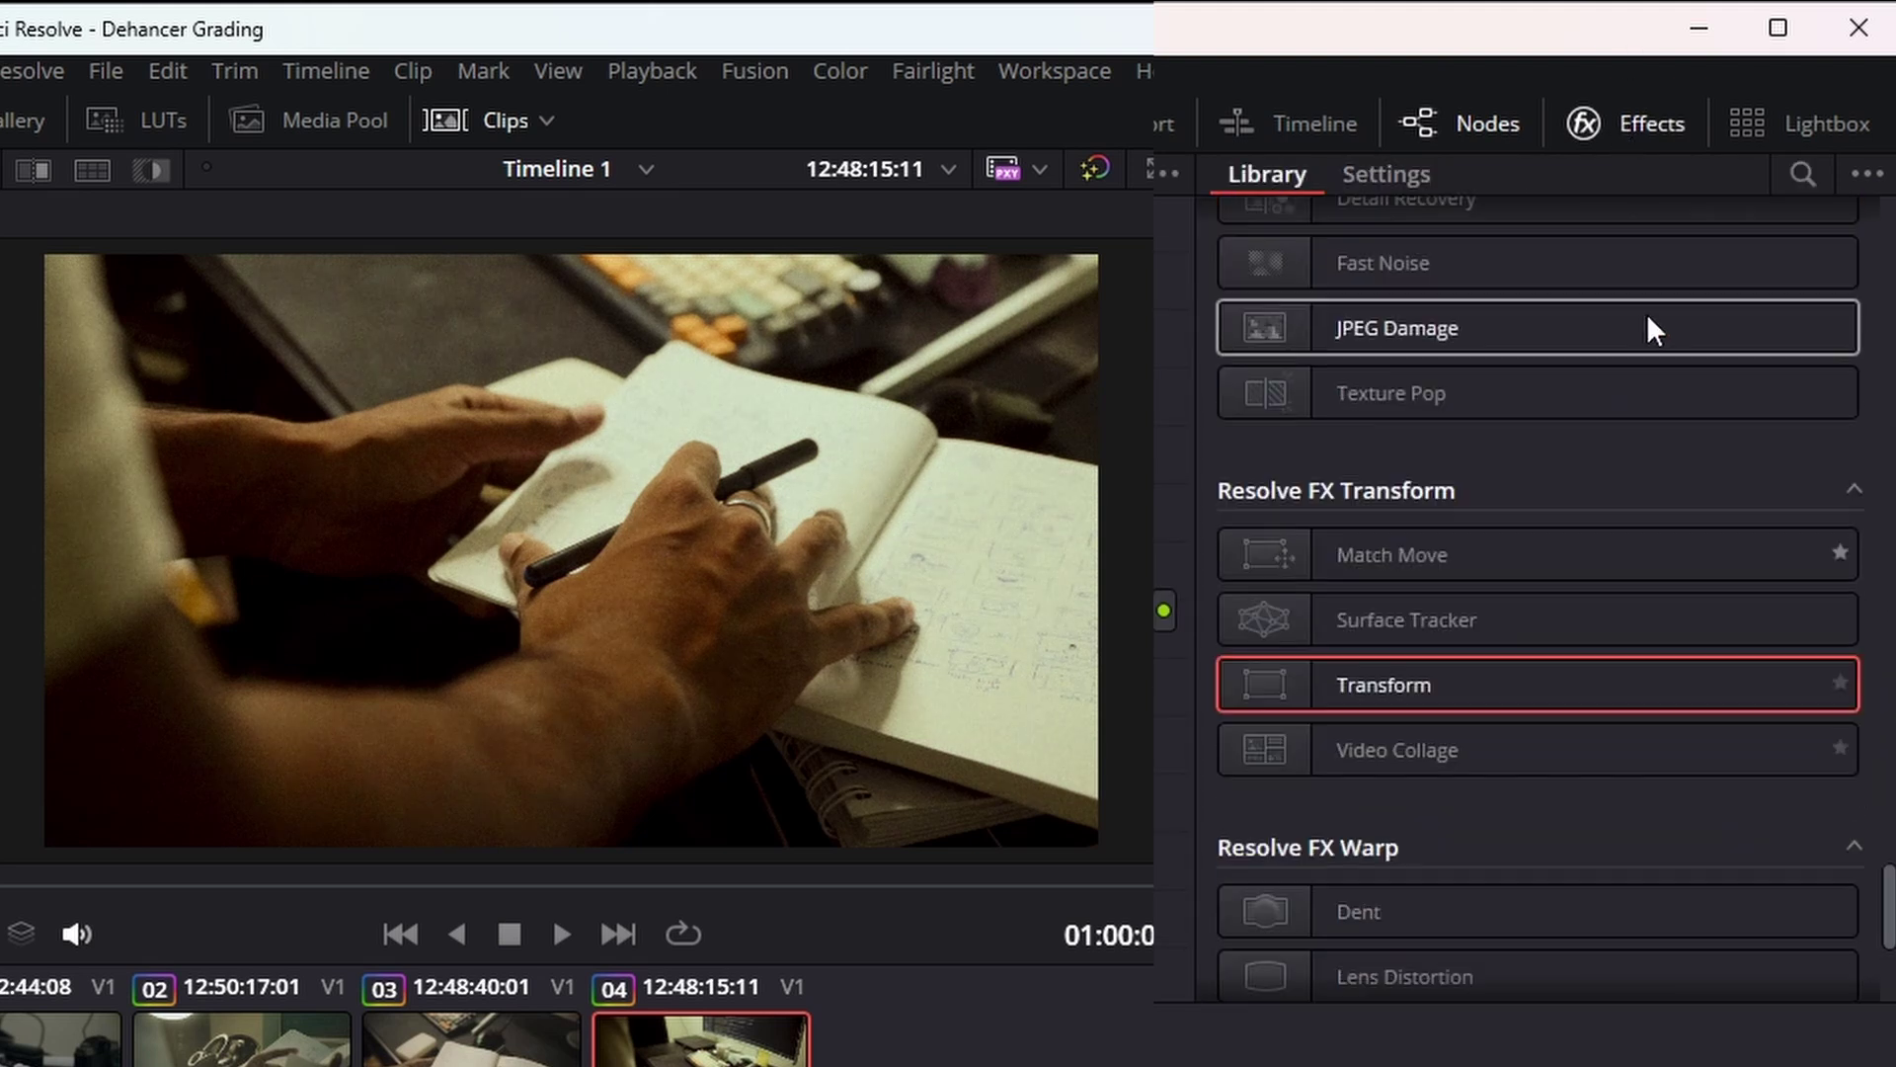
{"action": "left_click", "coordinate": [1789, 175]}
{"action": "type", "text": "glow"}
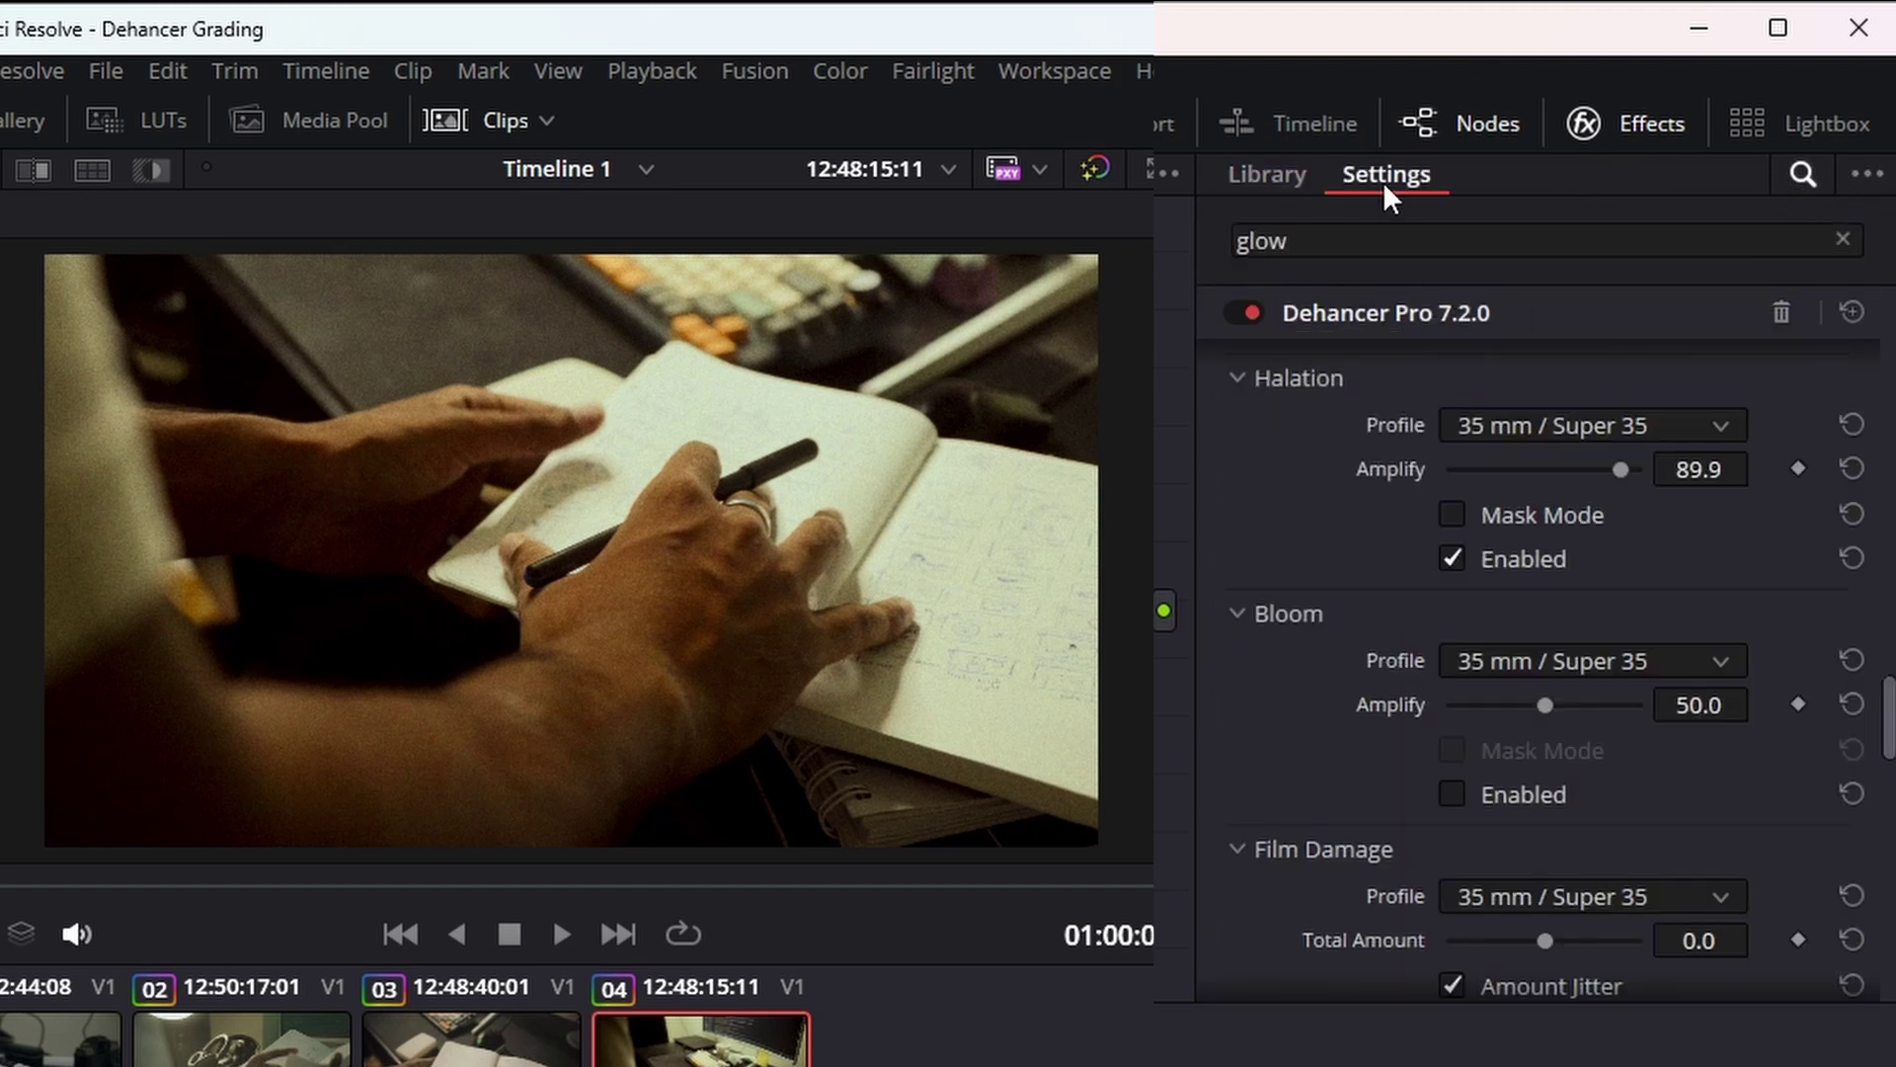
{"action": "scroll", "coordinate": [1557, 644], "scroll_direction": "down", "scroll_amount": 1}
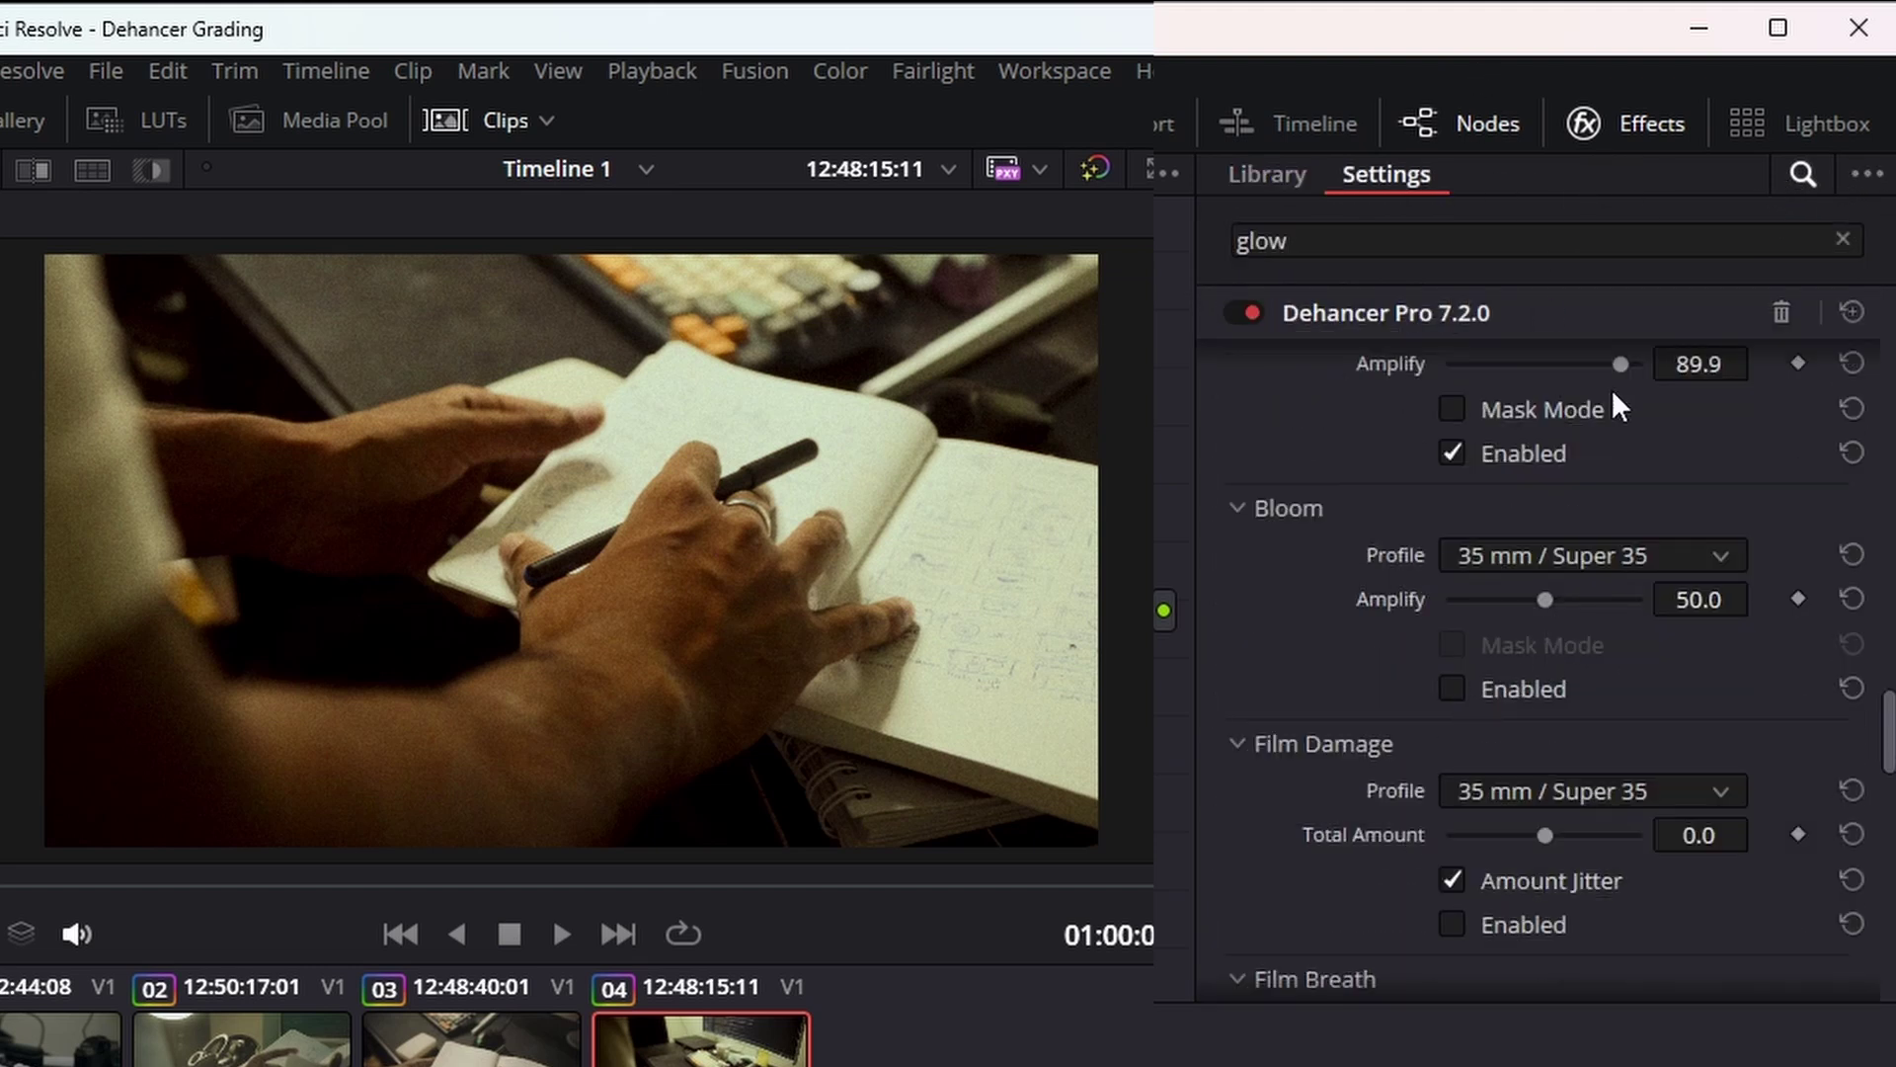
- Enable Dehancer Bloom with Amplify near 49.5, toggling it off and on to compare
{"action": "left_click", "coordinate": [1457, 683]}
{"action": "left_click", "coordinate": [1460, 681]}
{"action": "left_click", "coordinate": [1459, 681]}
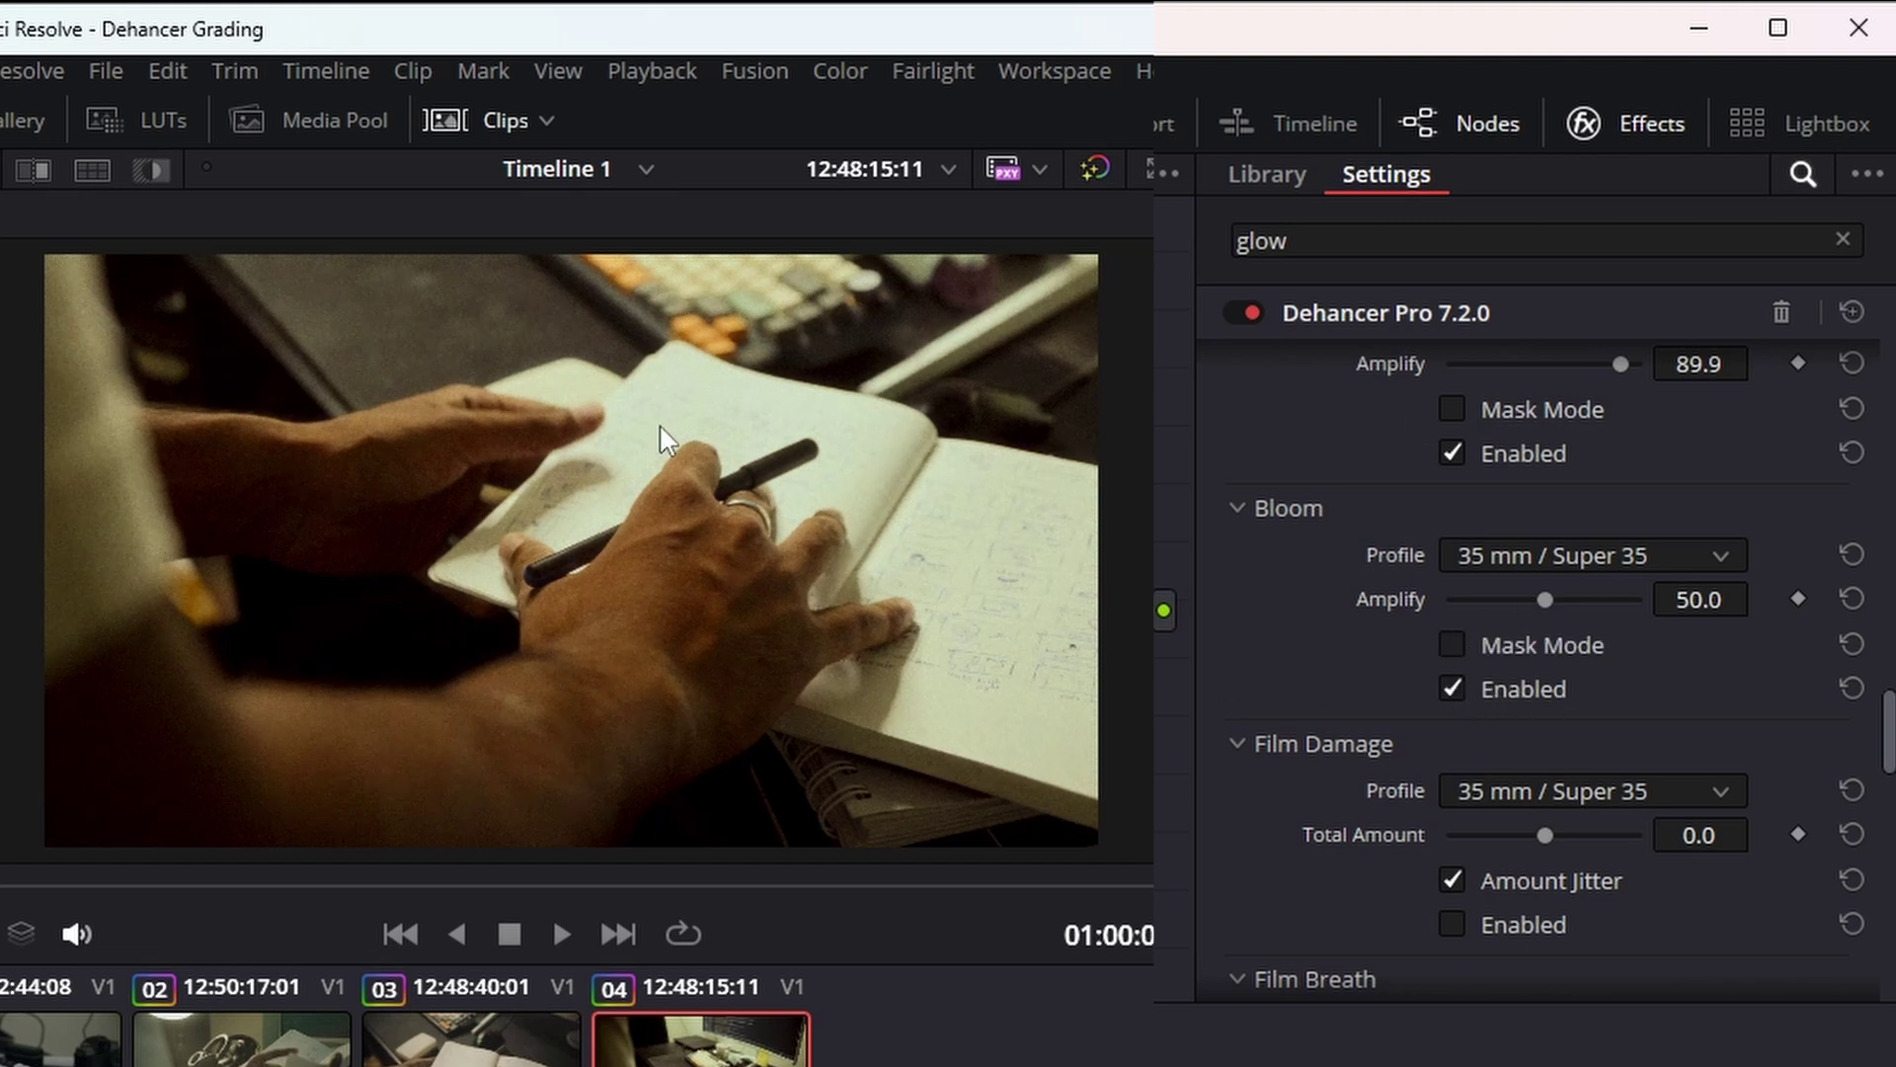
{"action": "scroll", "coordinate": [608, 429], "scroll_direction": "up", "scroll_amount": 1}
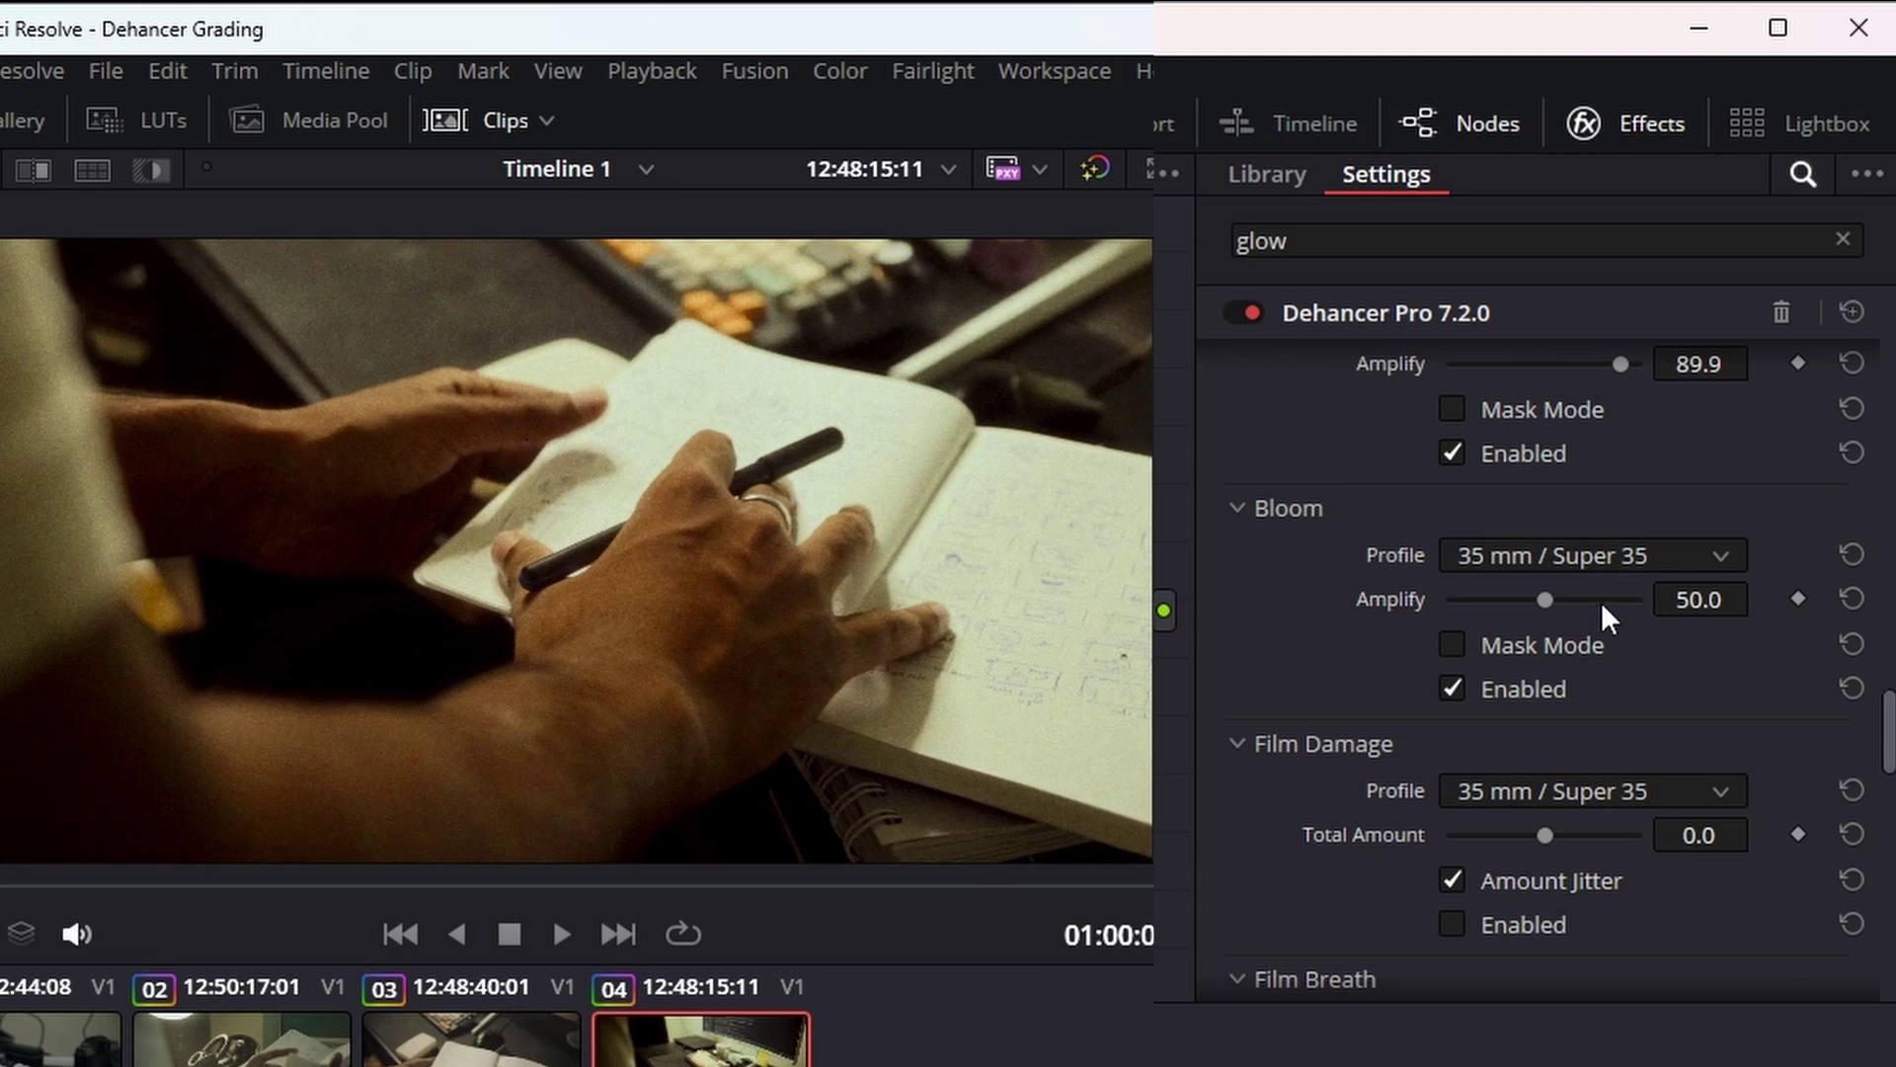
{"action": "mouse_move", "coordinate": [1558, 591]}
{"action": "left_mouse_down"}
{"action": "mouse_move", "coordinate": [1606, 591]}
{"action": "mouse_move", "coordinate": [1444, 596]}
{"action": "mouse_move", "coordinate": [1645, 596]}
{"action": "mouse_move", "coordinate": [1539, 599]}
{"action": "left_mouse_up"}
{"action": "left_click", "coordinate": [1456, 683]}
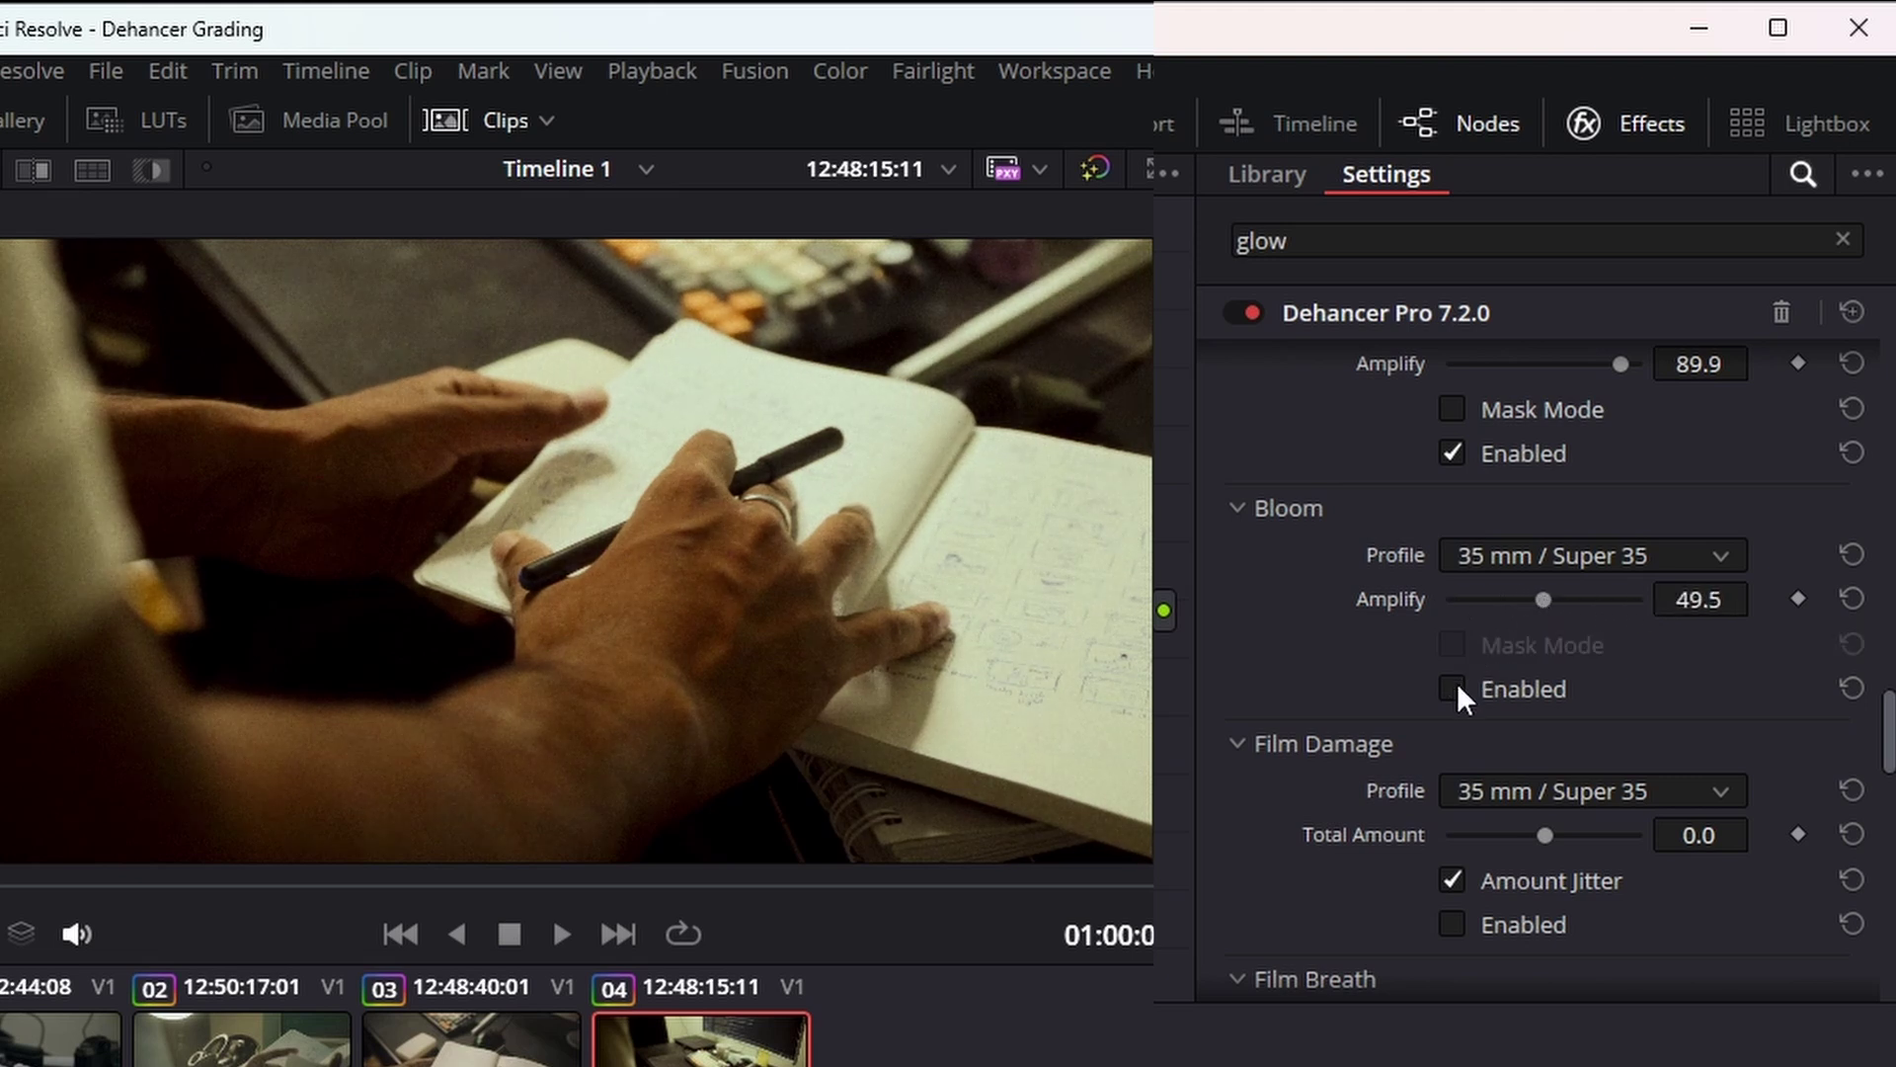
{"action": "left_click", "coordinate": [1454, 683]}
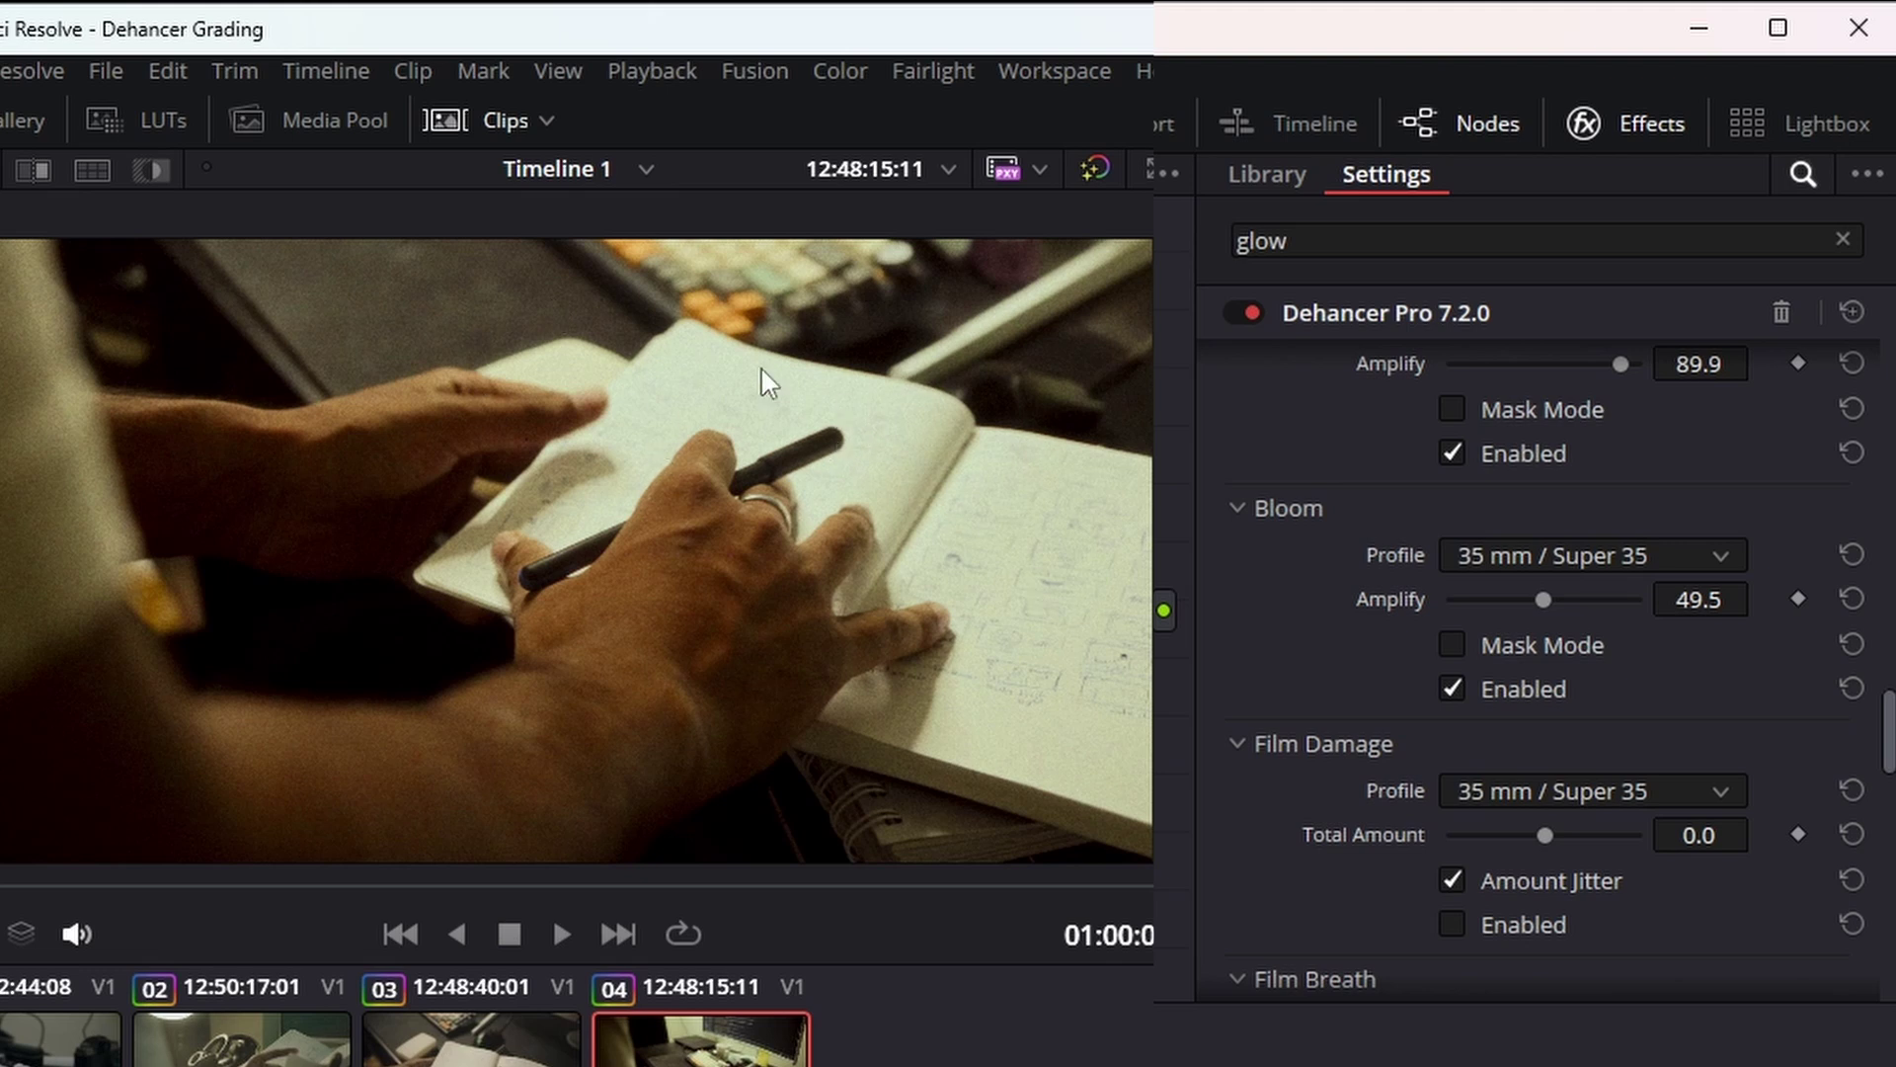
{"action": "left_click", "coordinate": [1452, 686]}
{"action": "left_click", "coordinate": [1452, 686]}
{"action": "scroll", "coordinate": [1446, 632], "scroll_direction": "down", "scroll_amount": 5}
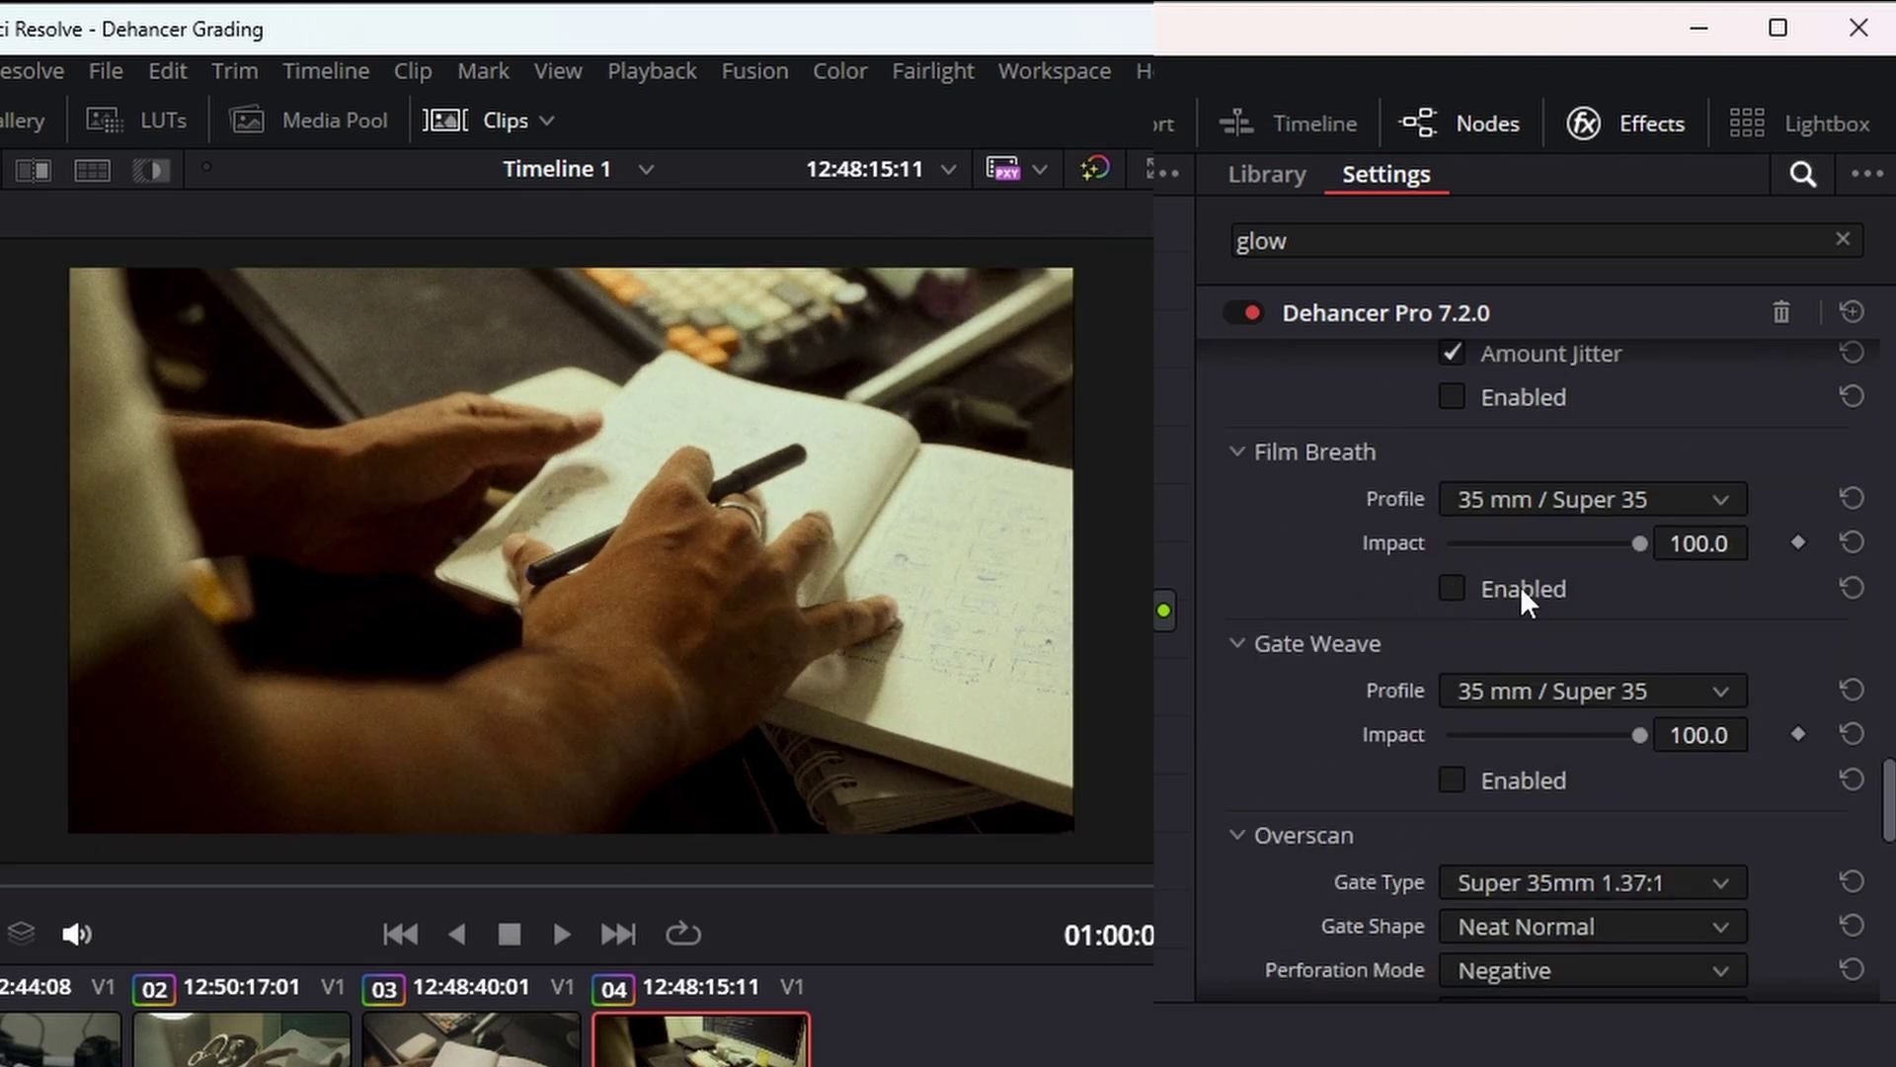
{"action": "scroll", "coordinate": [1493, 681], "scroll_direction": "down", "scroll_amount": 2}
{"action": "scroll", "coordinate": [1450, 674], "scroll_direction": "down", "scroll_amount": 1}
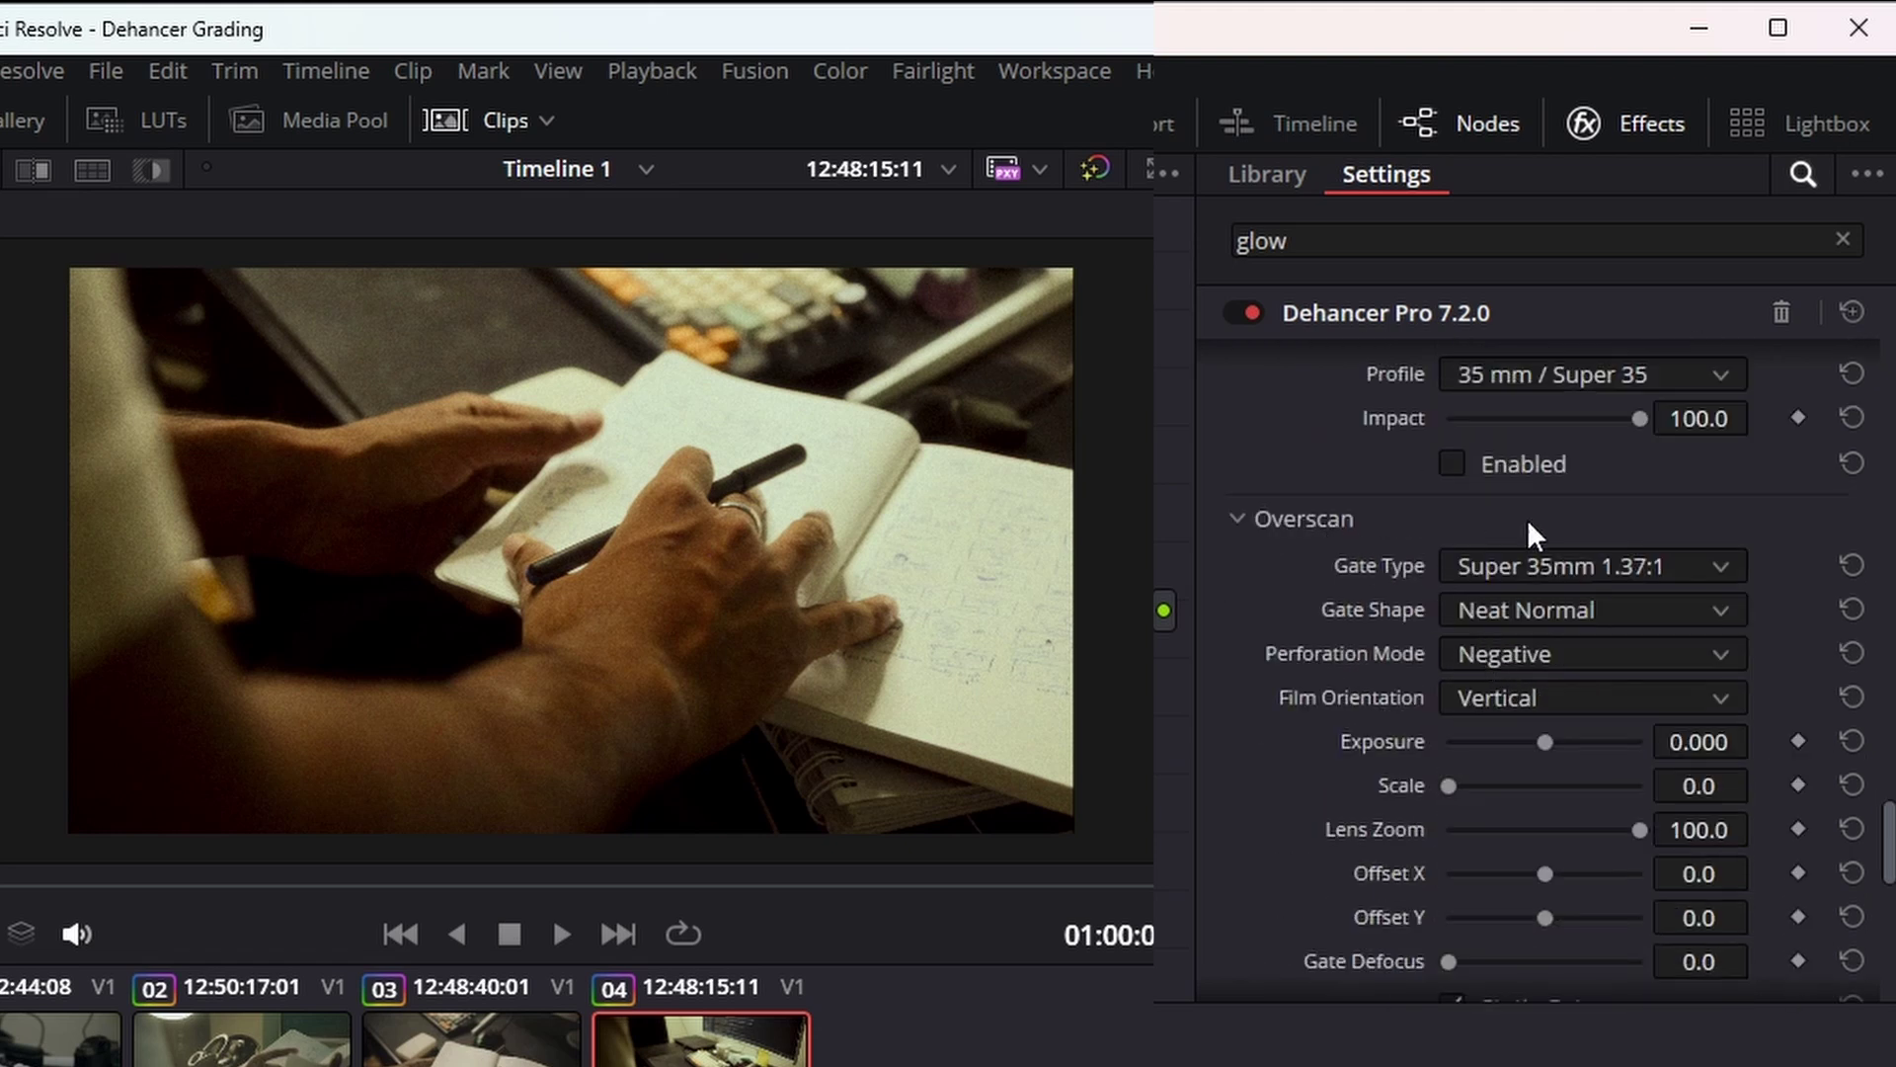
{"action": "scroll", "coordinate": [1590, 622], "scroll_direction": "down", "scroll_amount": 1}
{"action": "scroll", "coordinate": [1556, 711], "scroll_direction": "down", "scroll_amount": 2}
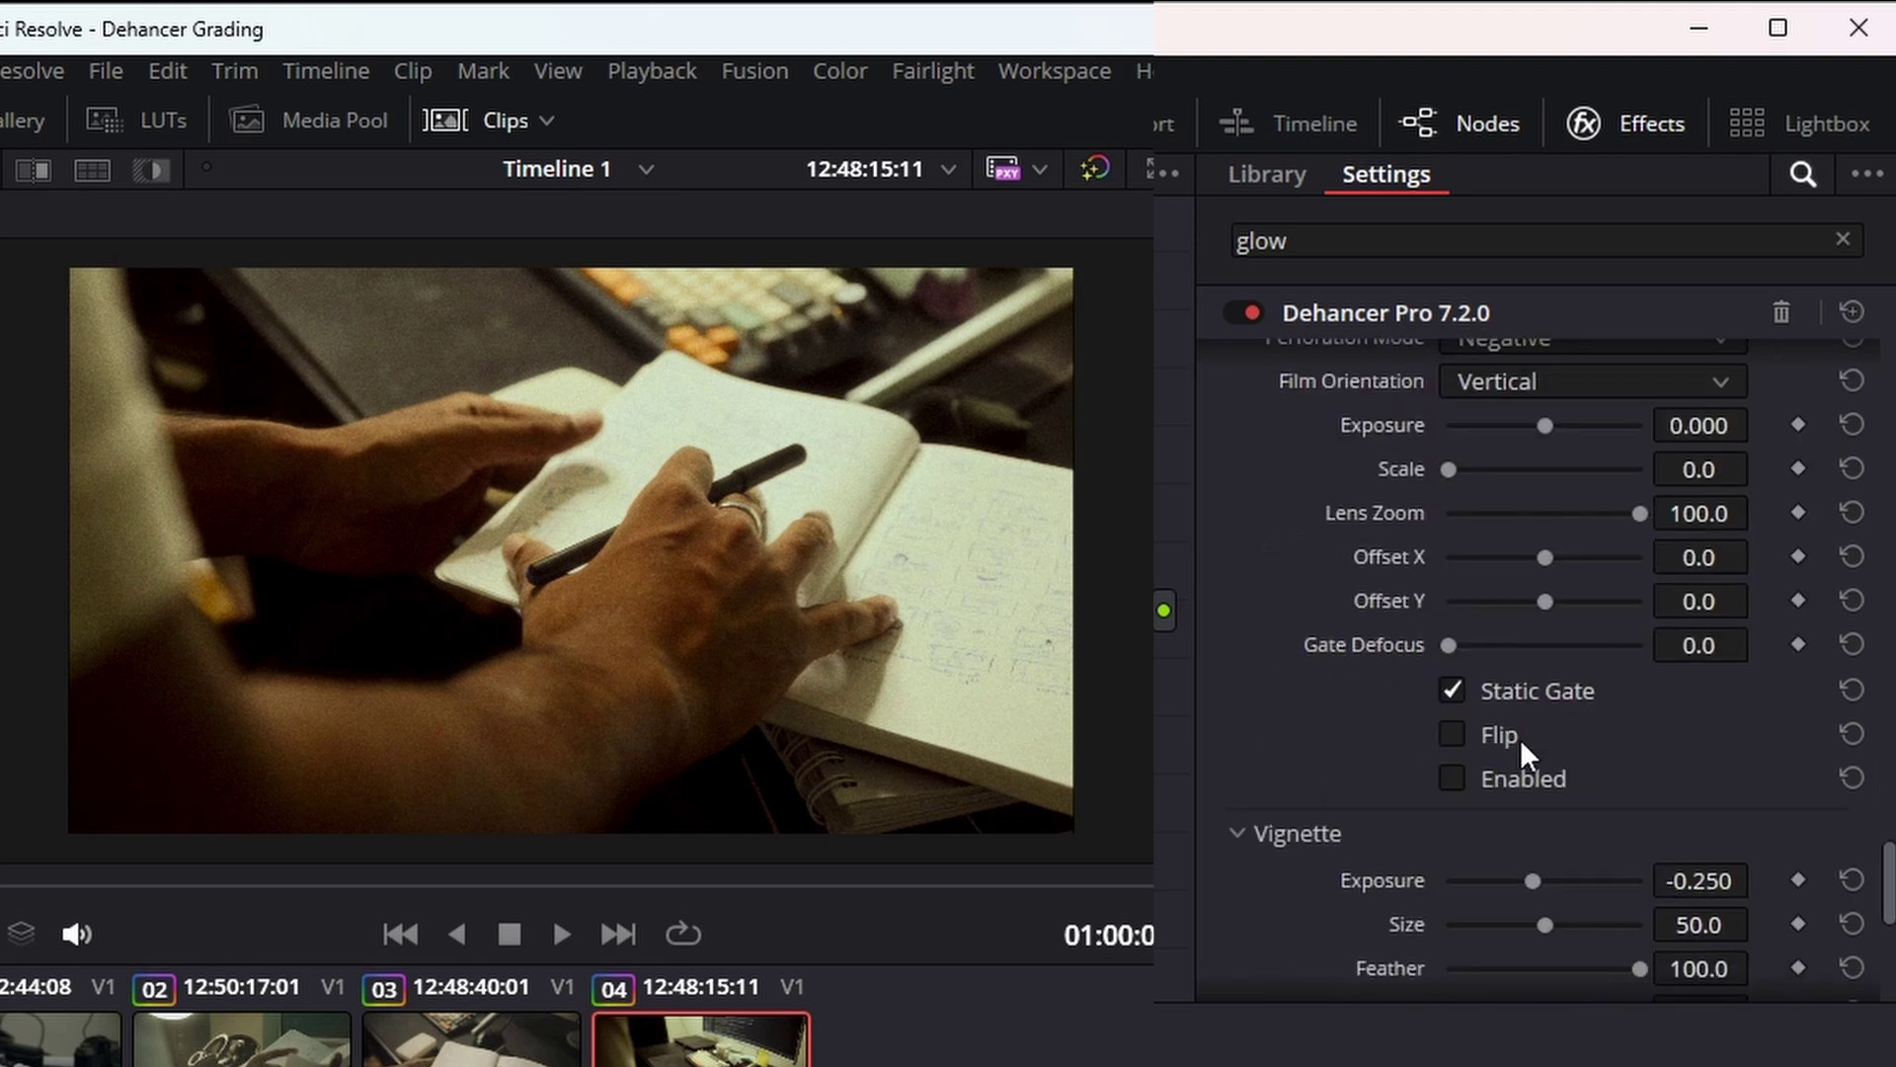
{"action": "scroll", "coordinate": [1529, 716], "scroll_direction": "down", "scroll_amount": 3}
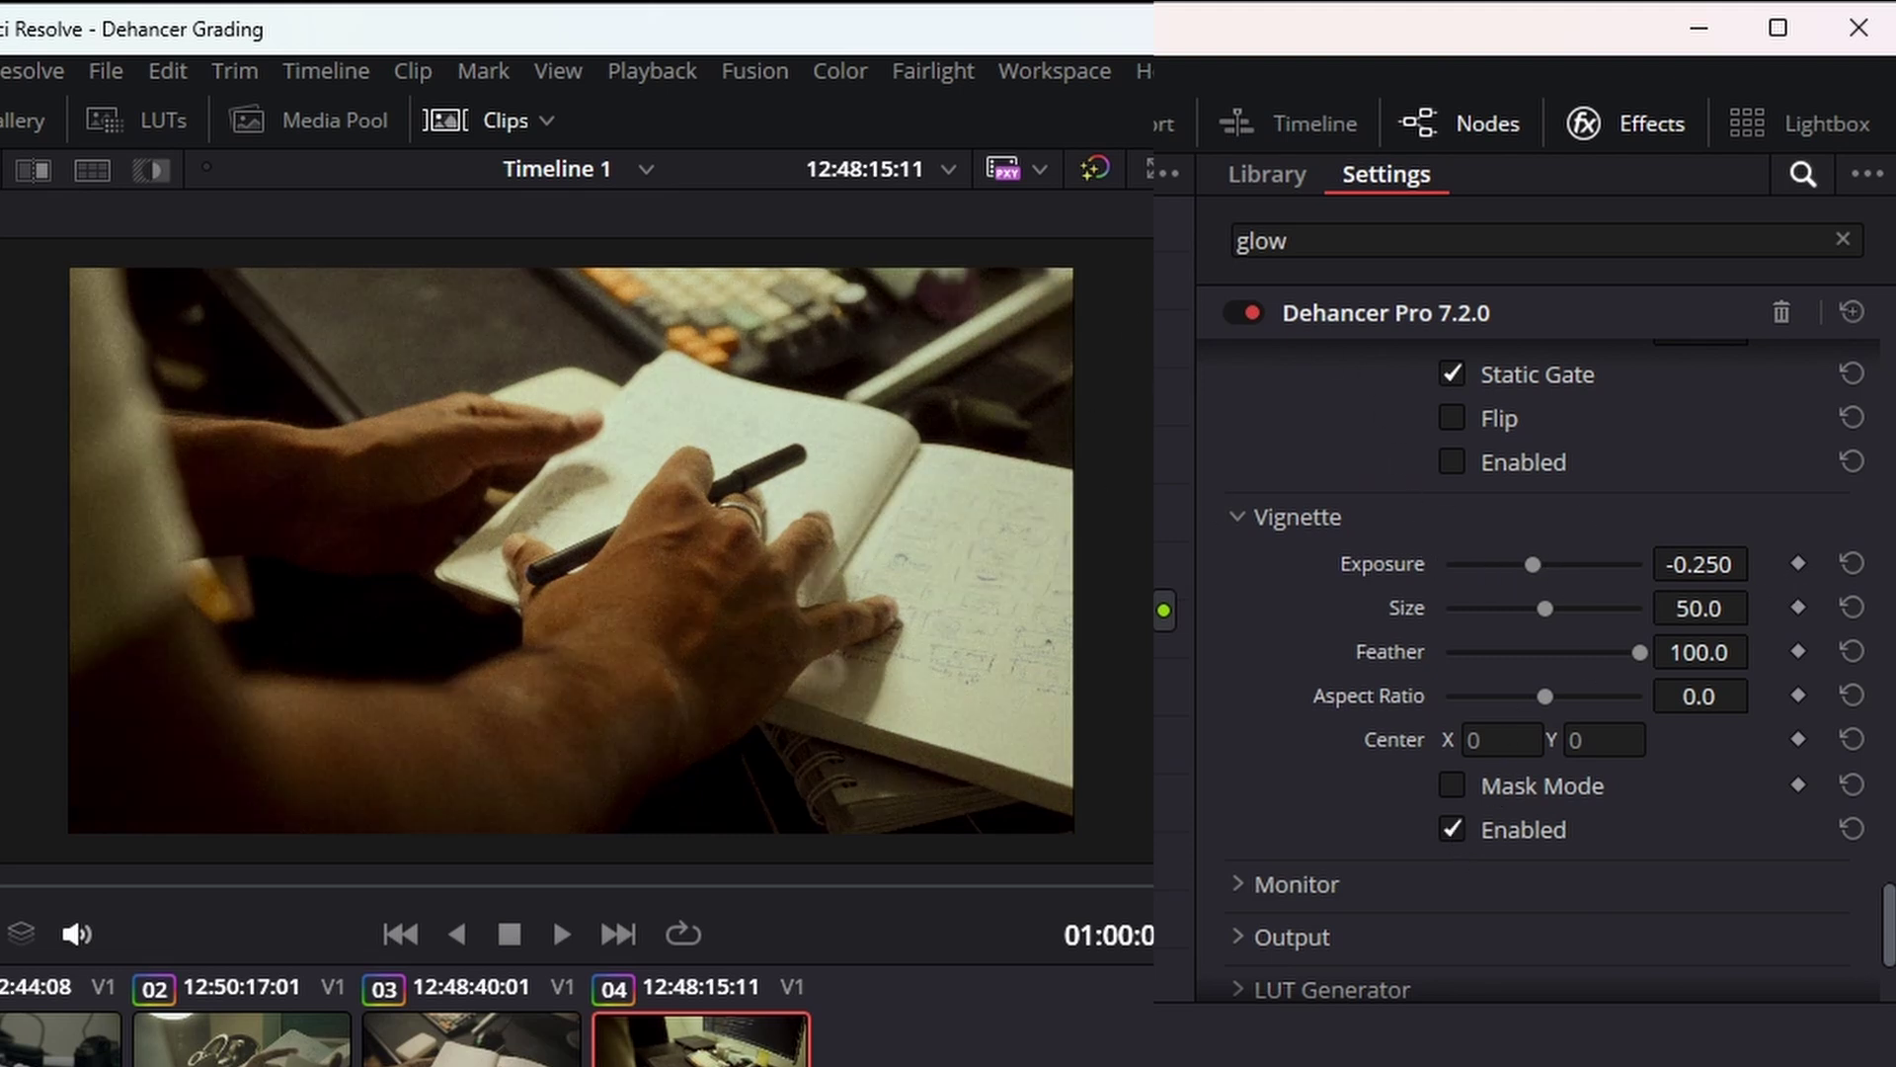
{"action": "left_click", "coordinate": [1454, 827]}
{"action": "left_click", "coordinate": [1454, 827]}
{"action": "left_click", "coordinate": [1547, 607]}
{"action": "left_click_drag", "start_coordinate": [1533, 564], "coordinate": [1555, 607]}
{"action": "left_click_drag", "start_coordinate": [1497, 564], "coordinate": [1537, 563]}
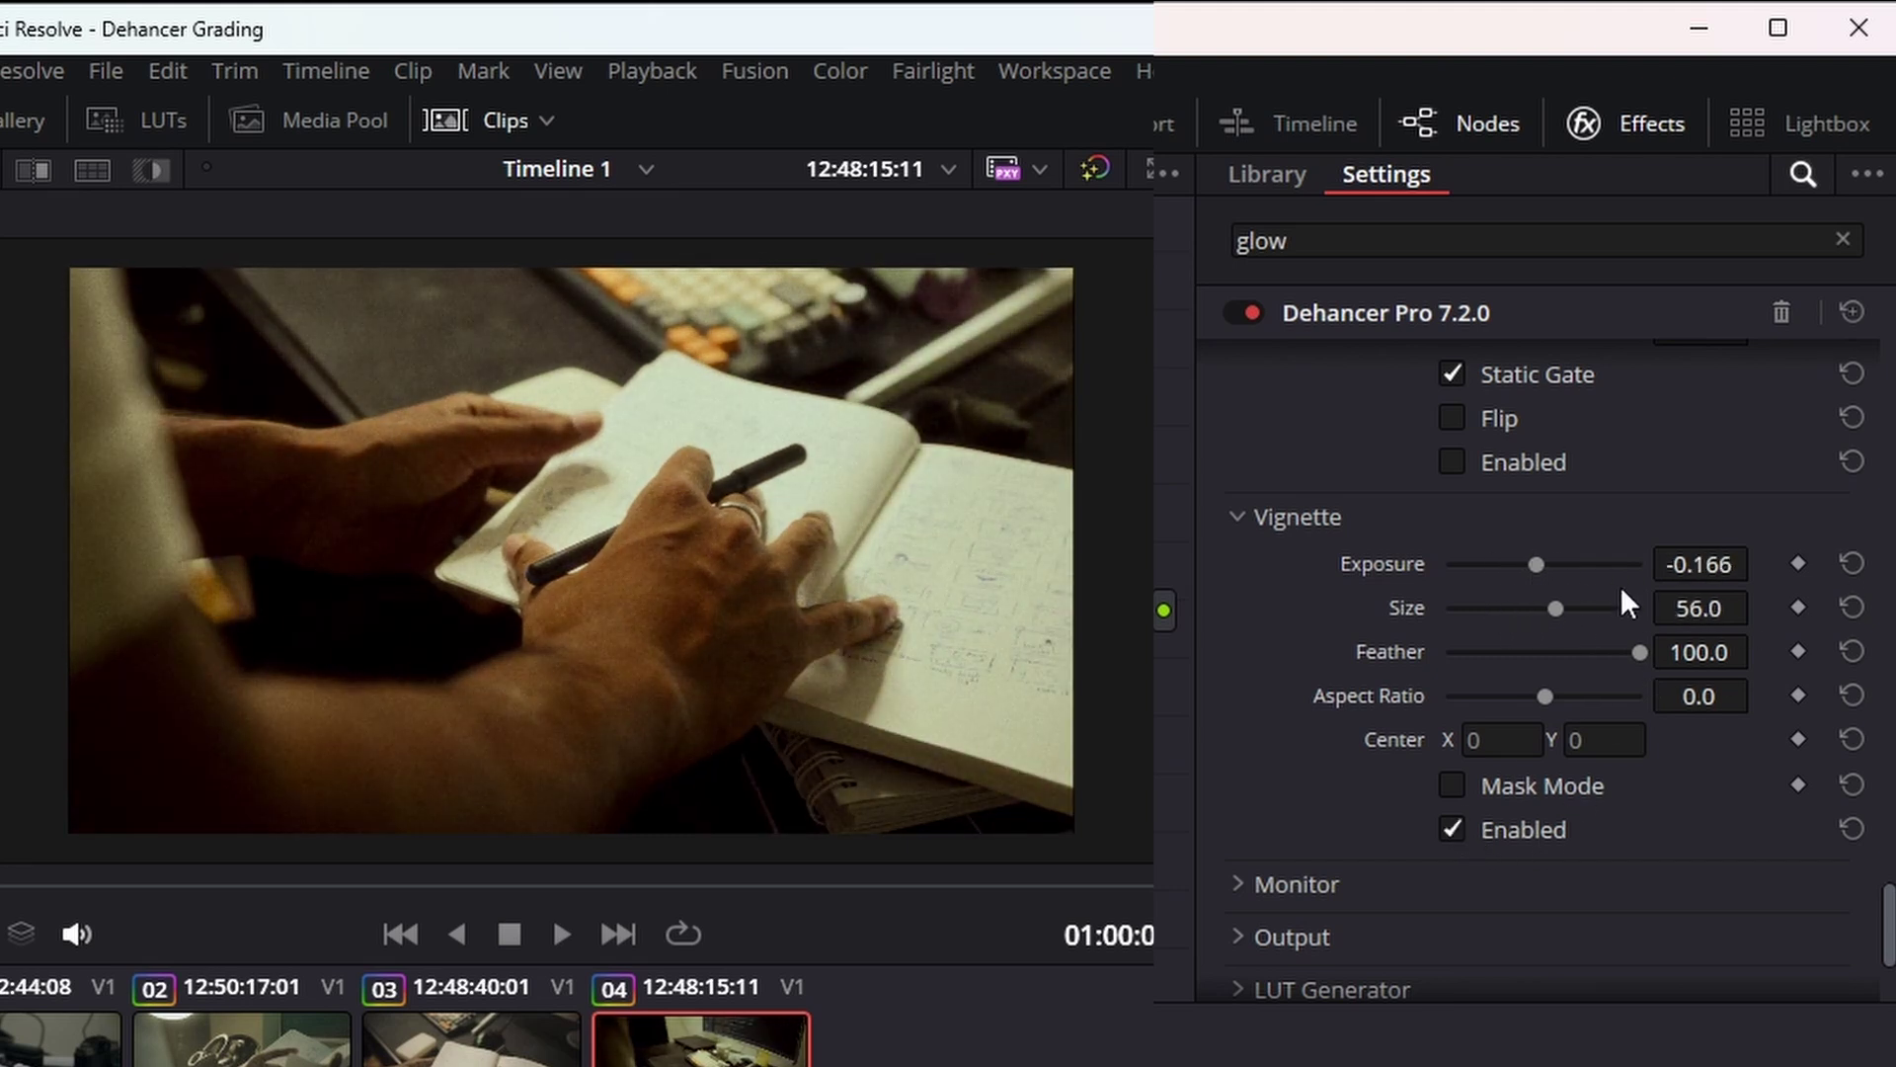
{"action": "left_click", "coordinate": [1851, 564]}
{"action": "left_click", "coordinate": [1850, 608]}
{"action": "scroll", "coordinate": [1469, 728], "scroll_direction": "down", "scroll_amount": 1}
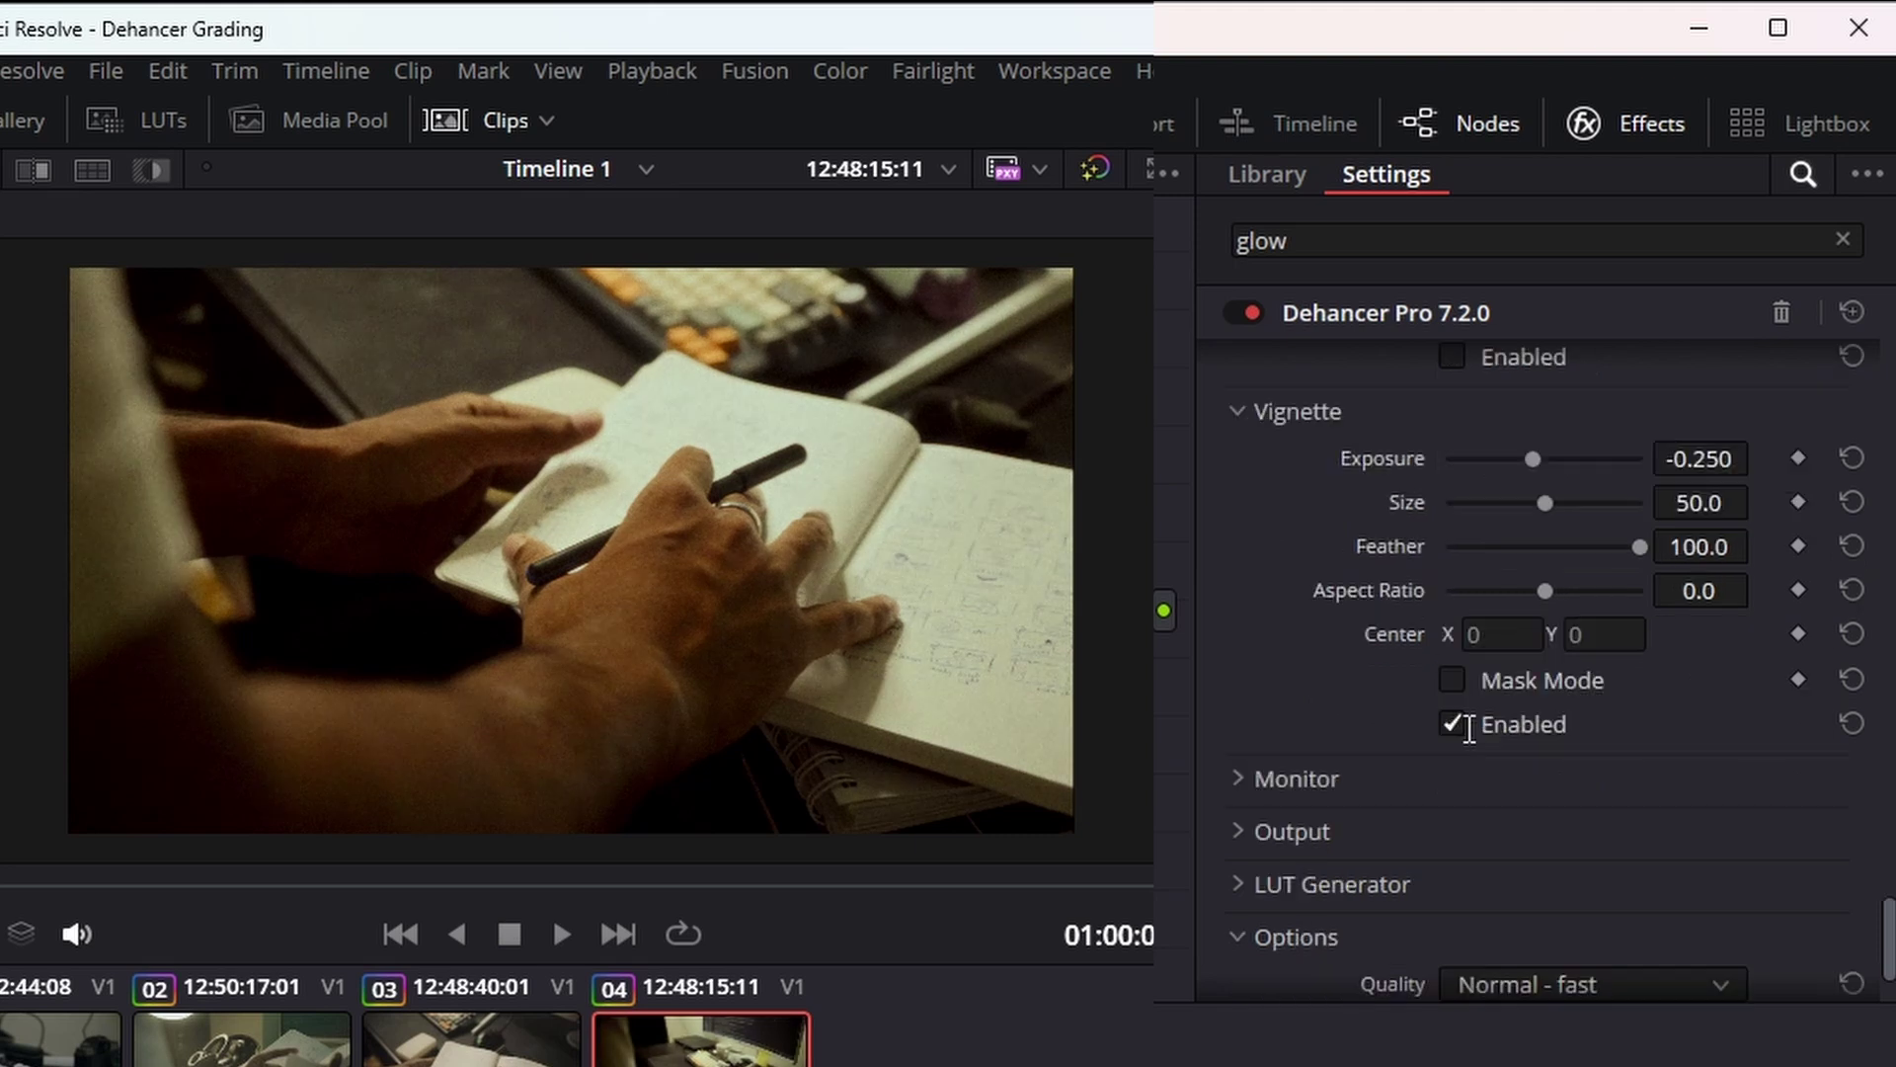
- Enable Dehancer's Clipping Indication under Monitor so crushed areas show blue, then collapse Monitor
{"action": "left_click", "coordinate": [1506, 773]}
{"action": "scroll", "coordinate": [1519, 756], "scroll_direction": "down", "scroll_amount": 1}
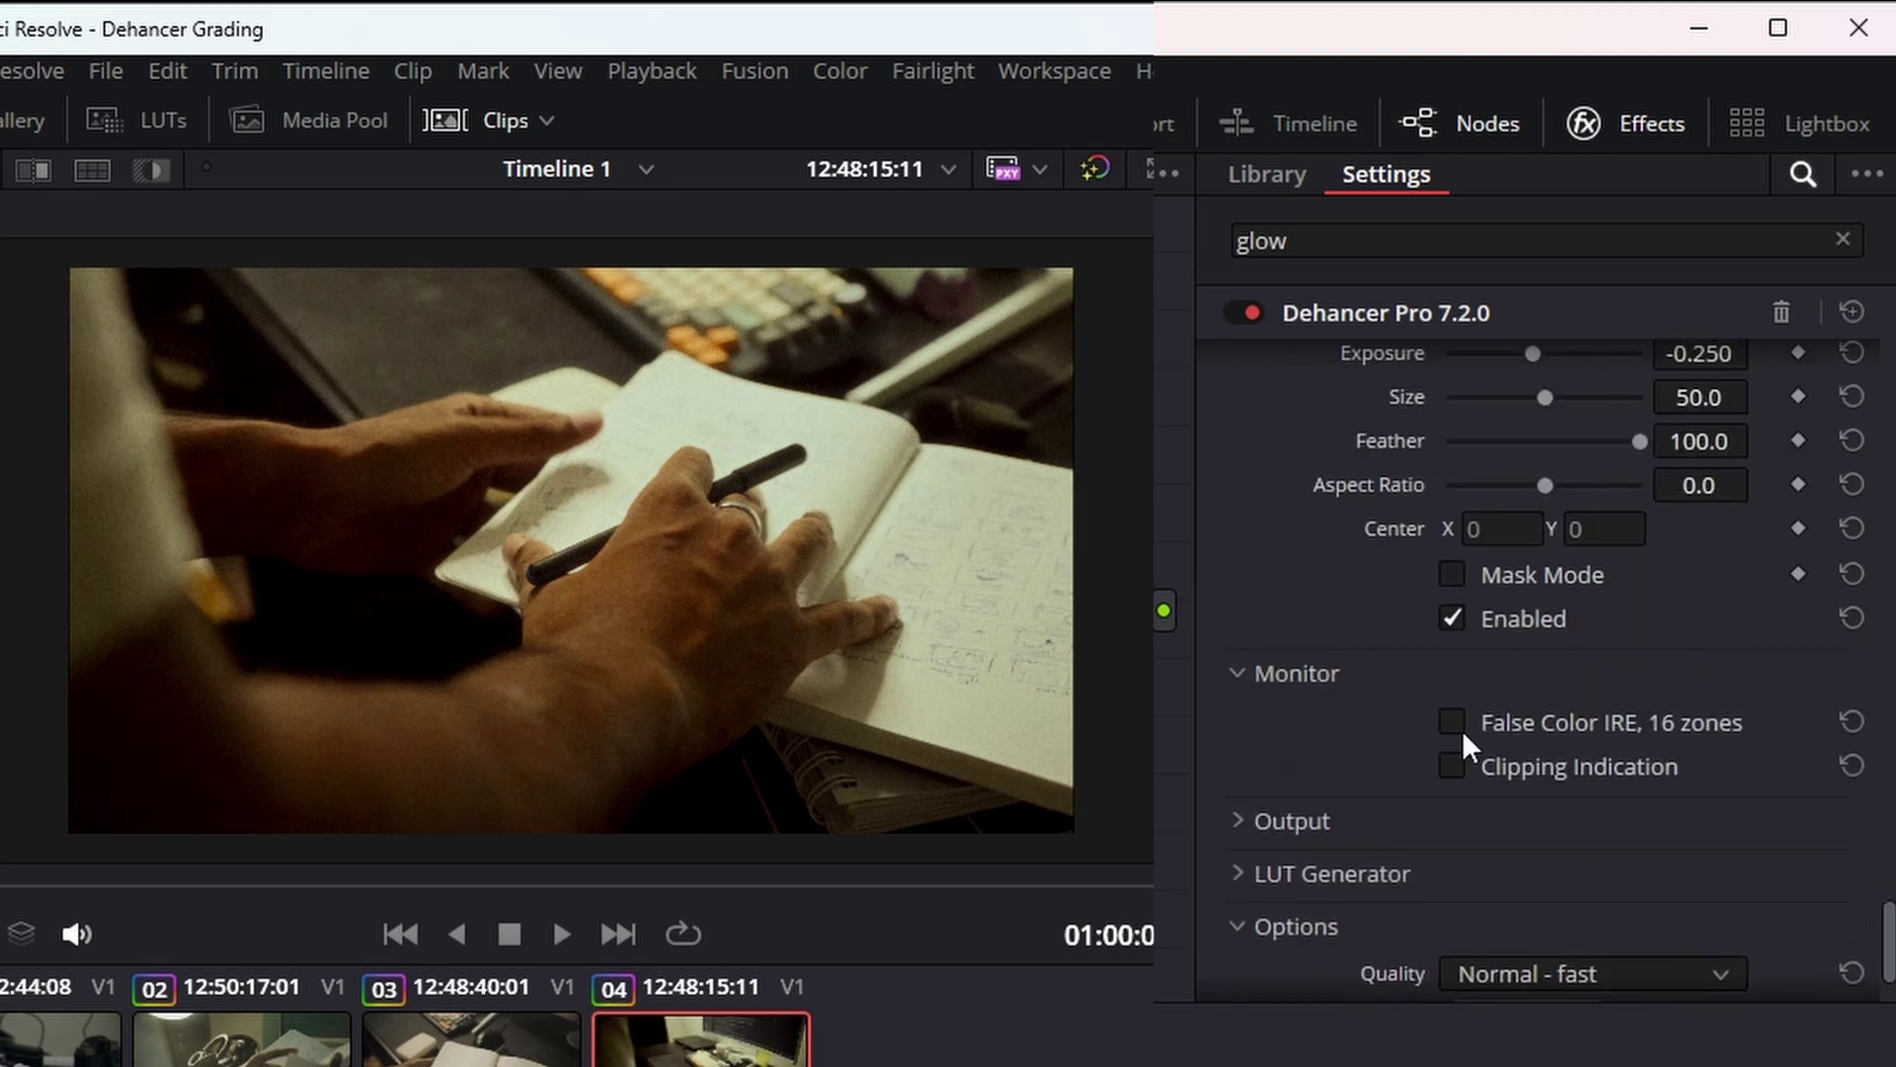
{"action": "left_click", "coordinate": [1450, 769]}
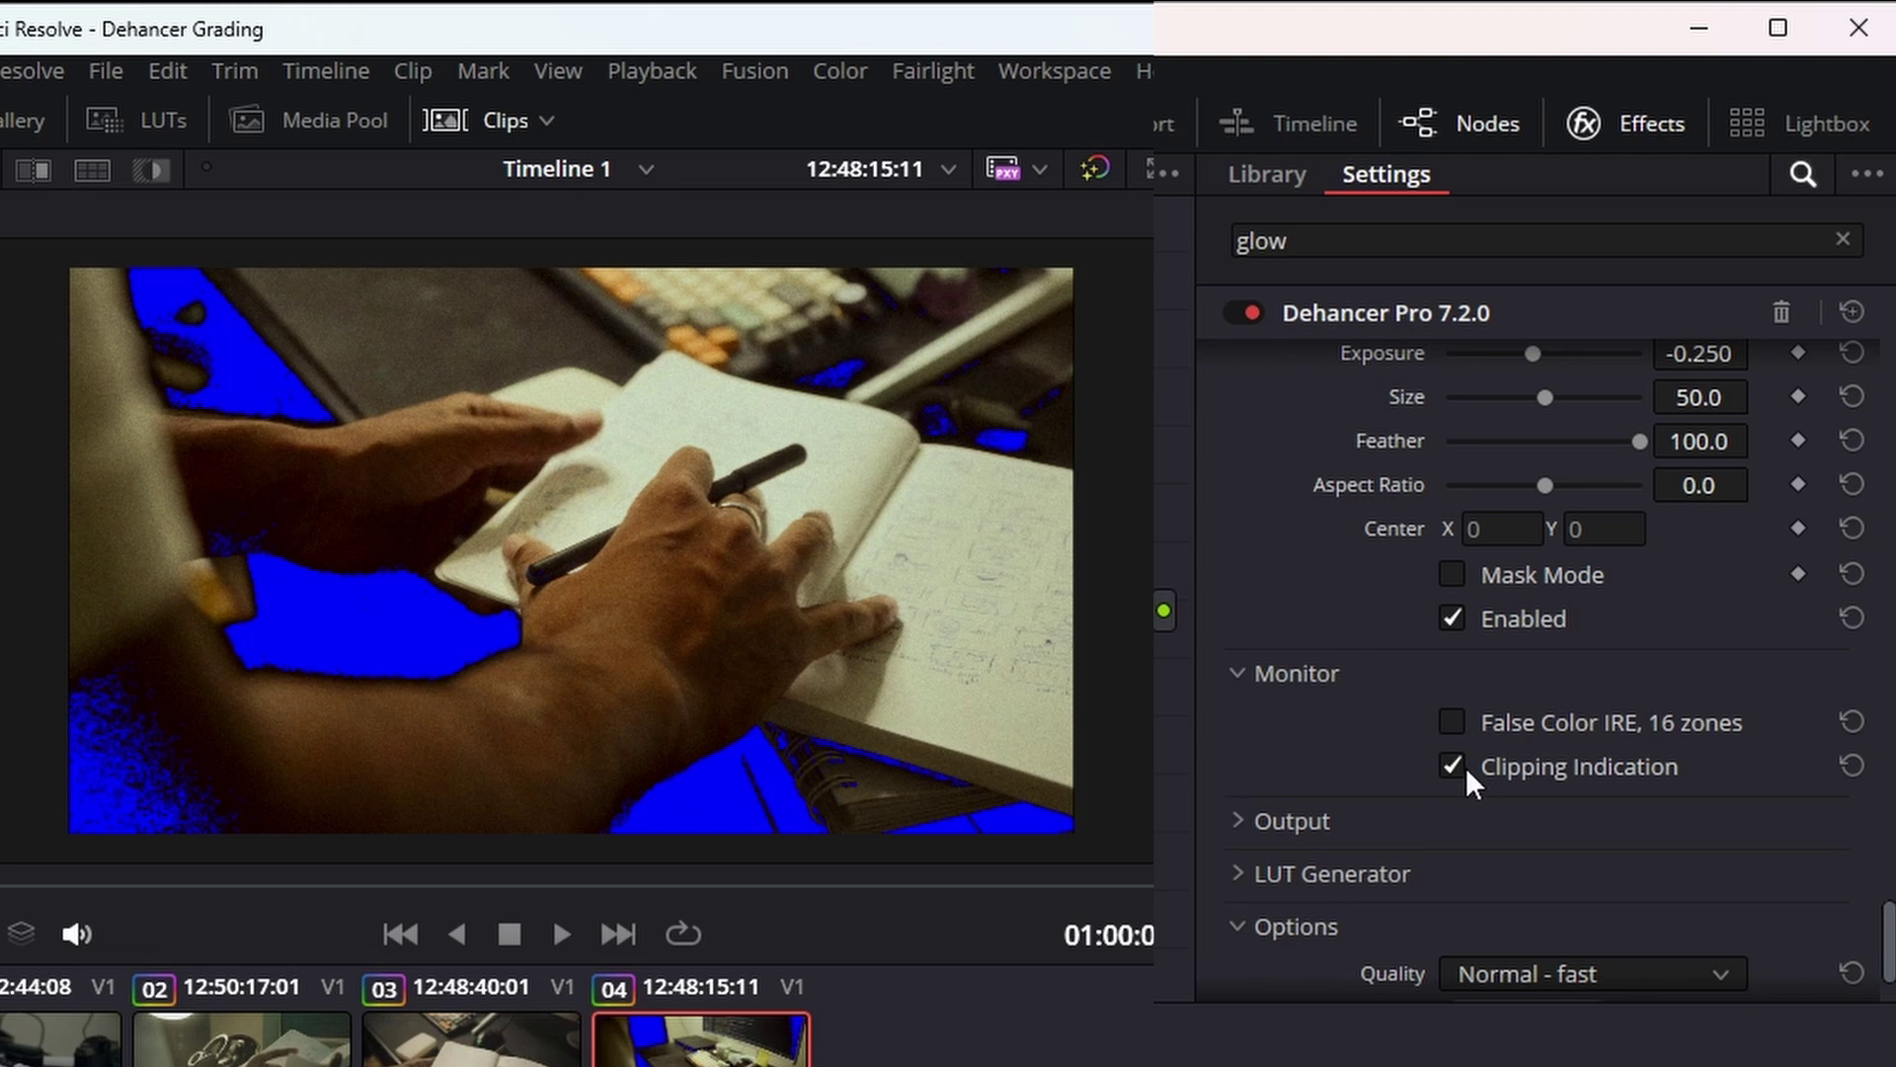
{"action": "left_click", "coordinate": [1331, 674]}
{"action": "scroll", "coordinate": [1533, 714], "scroll_direction": "up", "scroll_amount": 12}
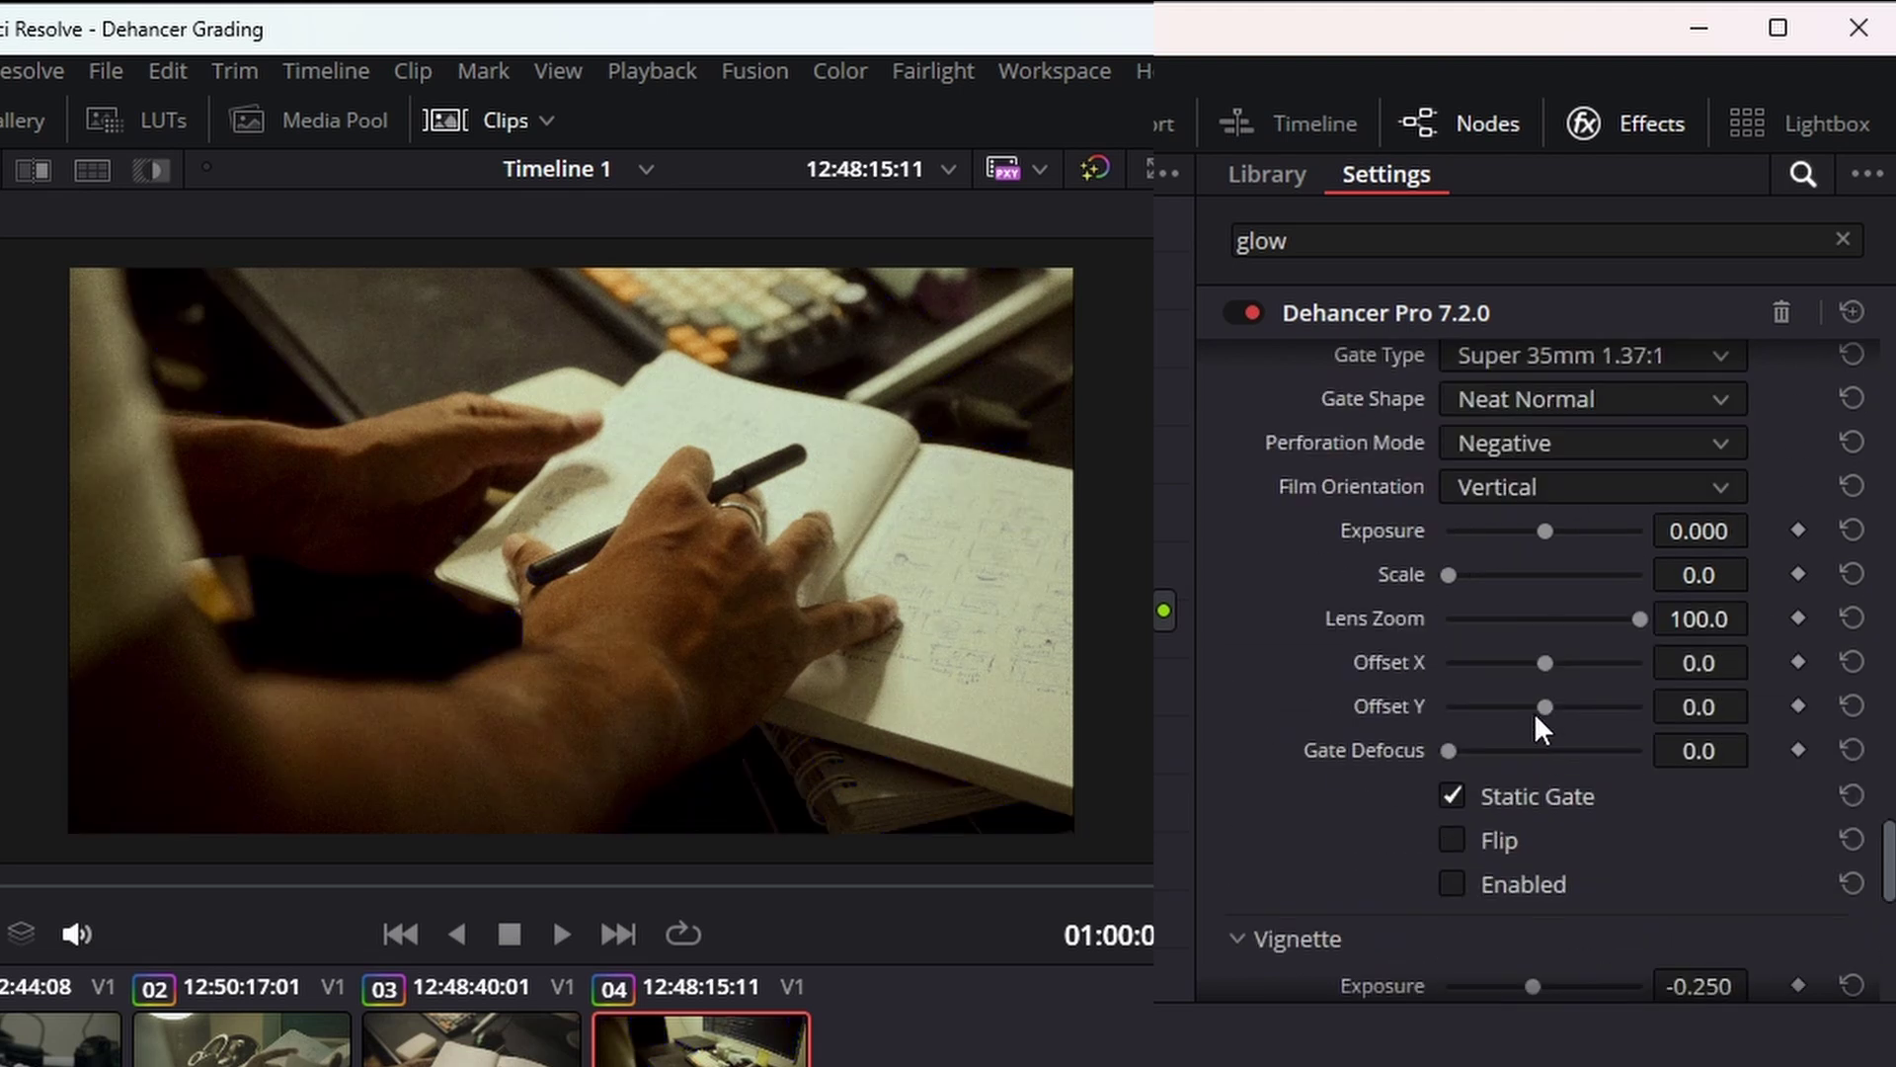
- Lower Dehancer's Expand black point slightly while checking the clipping overlay
{"action": "scroll", "coordinate": [1473, 756], "scroll_direction": "up", "scroll_amount": 12}
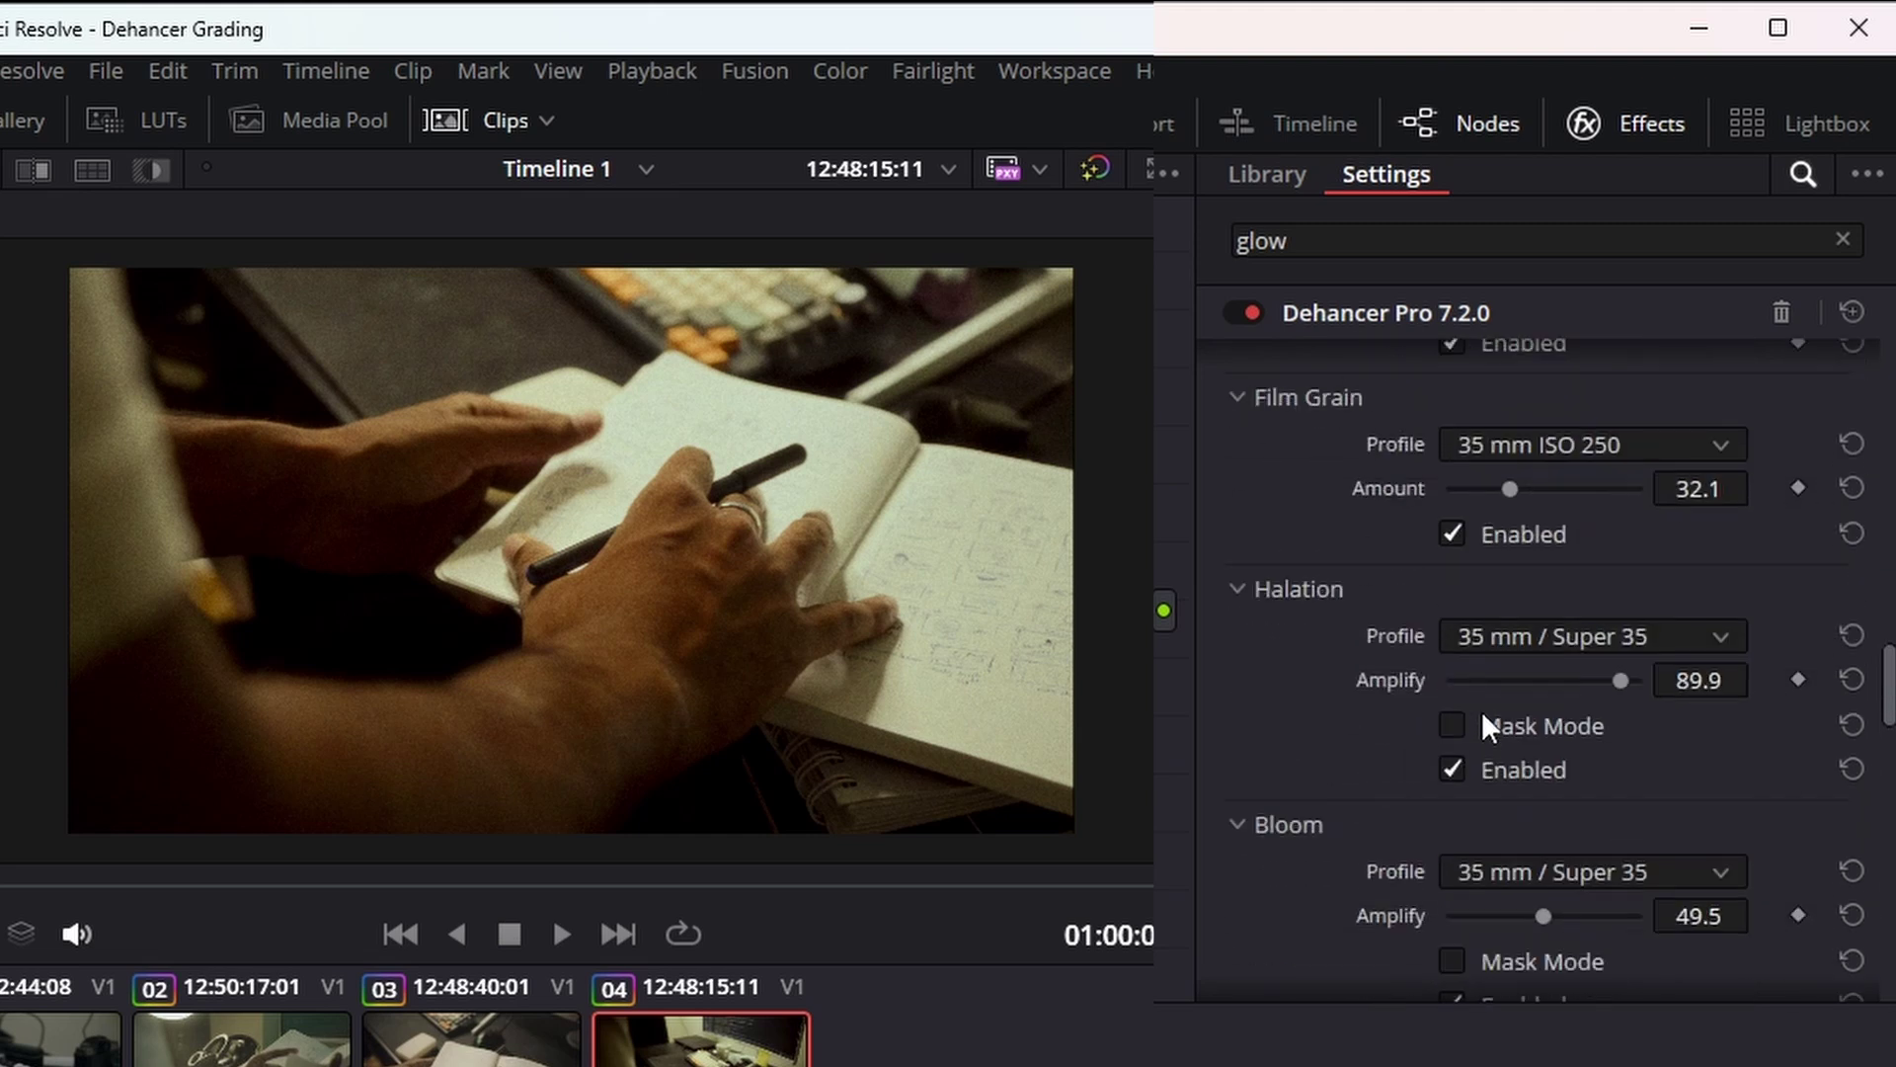
{"action": "scroll", "coordinate": [1486, 701], "scroll_direction": "up", "scroll_amount": 9}
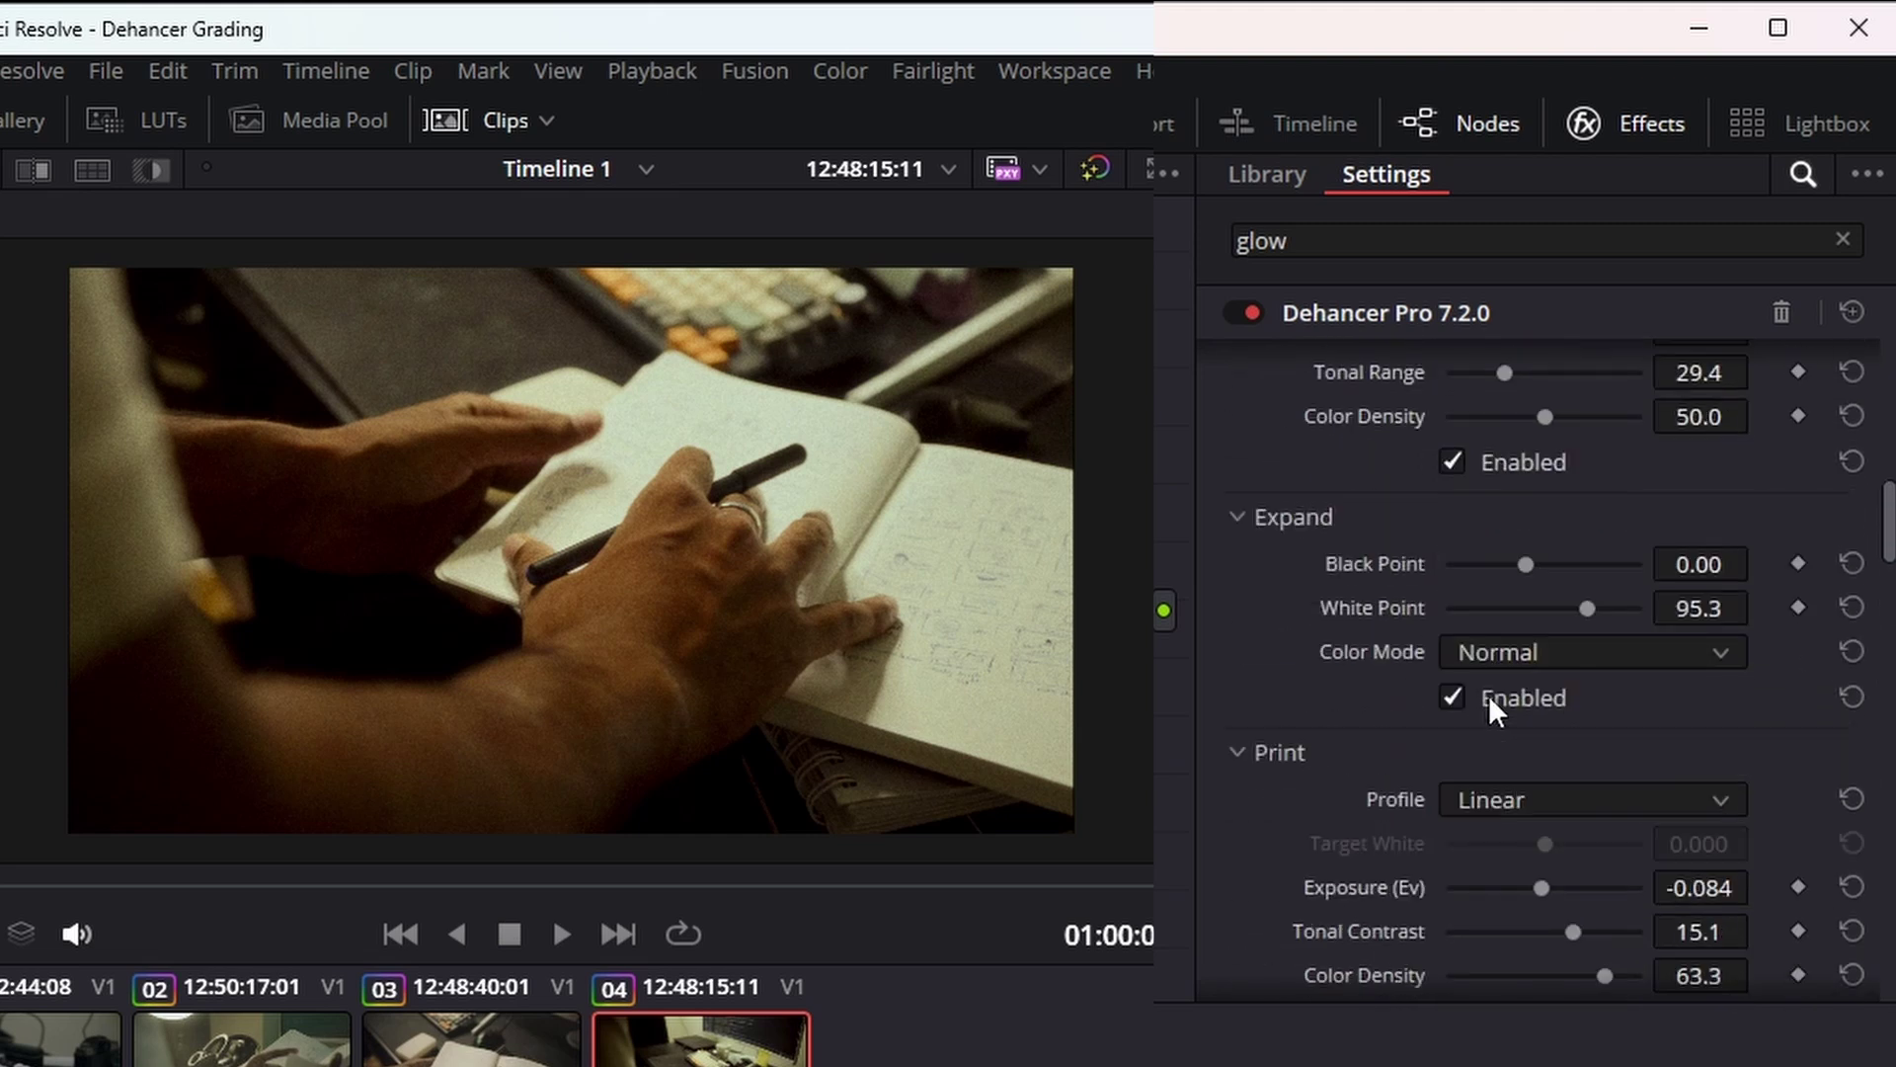
{"action": "left_click_drag", "start_coordinate": [1520, 557], "coordinate": [1508, 555]}
{"action": "scroll", "coordinate": [1461, 649], "scroll_direction": "down", "scroll_amount": 8}
{"action": "scroll", "coordinate": [1461, 649], "scroll_direction": "down", "scroll_amount": 15}
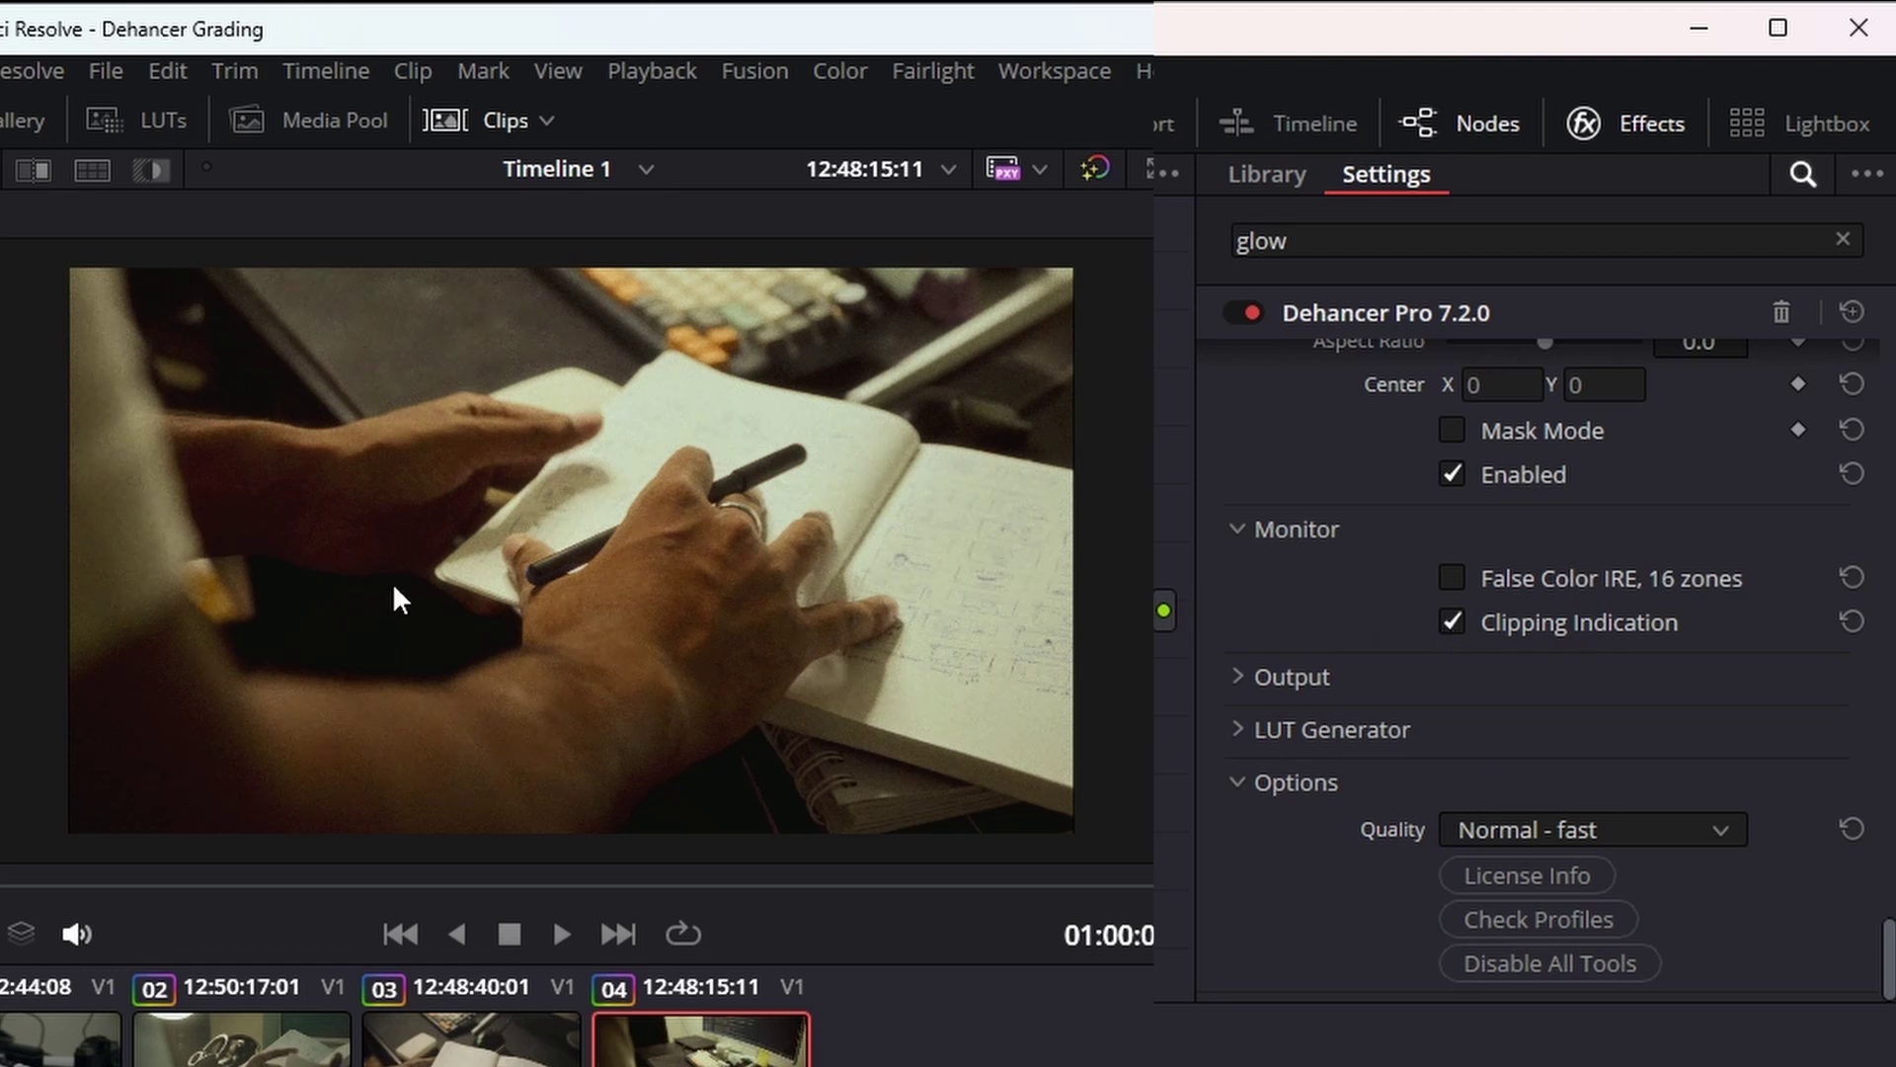
- Raise the Expand black point back toward zero, settling at about -2.10
{"action": "scroll", "coordinate": [1709, 631], "scroll_direction": "up", "scroll_amount": 10}
{"action": "scroll", "coordinate": [1564, 697], "scroll_direction": "up", "scroll_amount": 10}
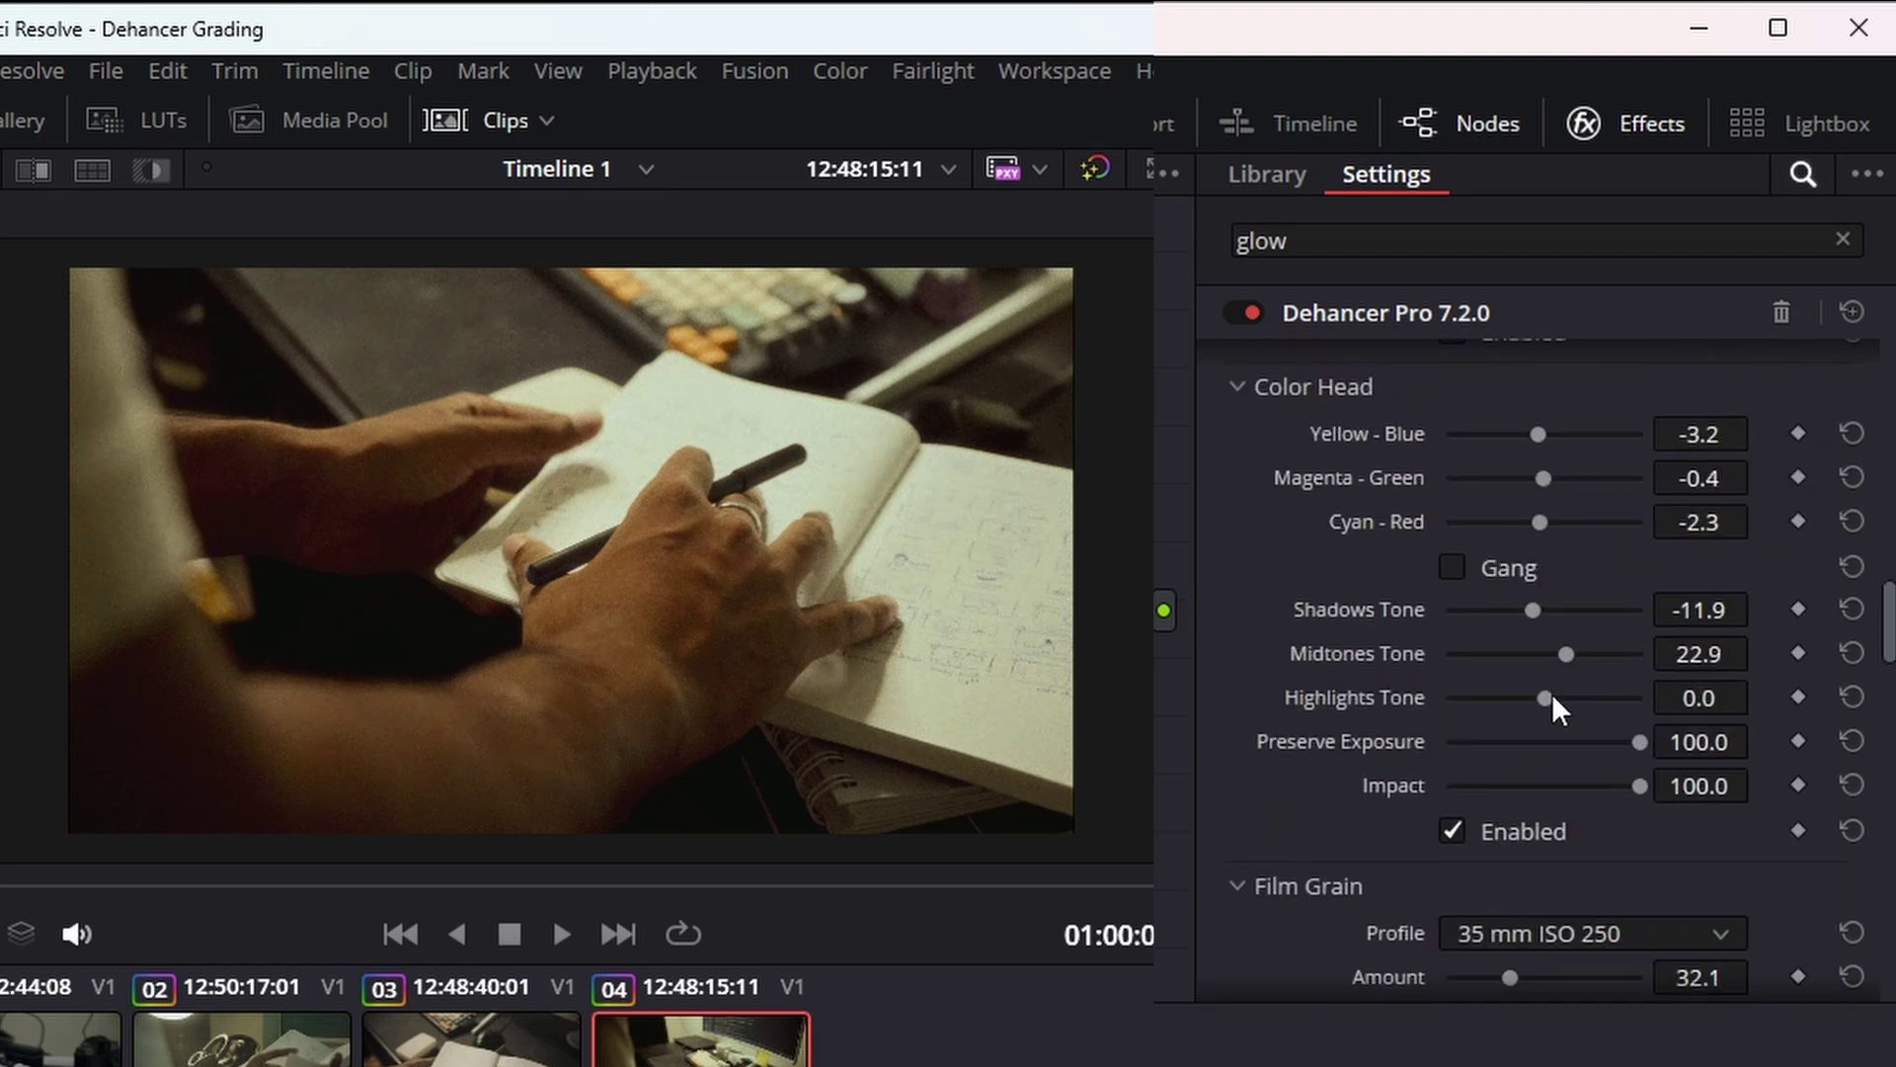
{"action": "scroll", "coordinate": [1507, 668], "scroll_direction": "up", "scroll_amount": 2}
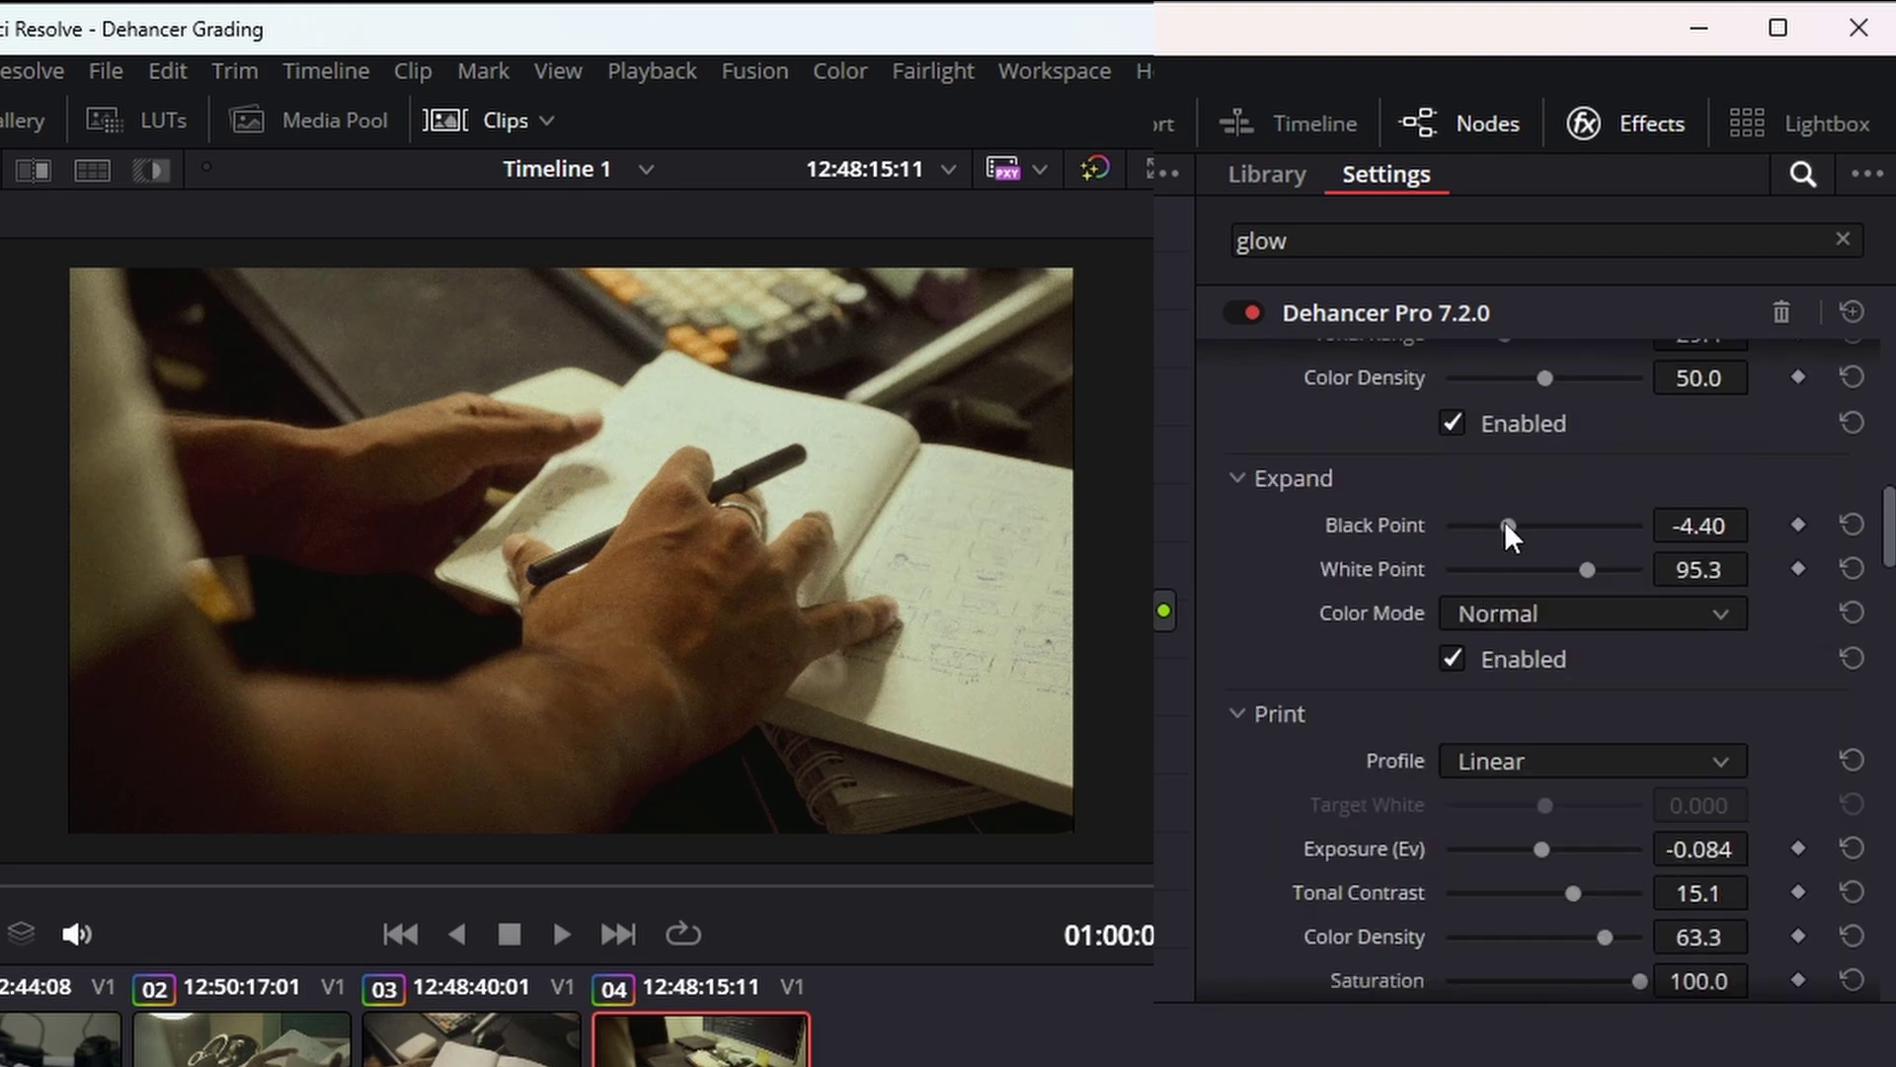
{"action": "left_click_drag", "start_coordinate": [1505, 524], "coordinate": [1515, 521]}
{"action": "scroll", "coordinate": [334, 671], "scroll_direction": "up", "scroll_amount": 2}
{"action": "scroll", "coordinate": [227, 731], "scroll_direction": "down", "scroll_amount": 3}
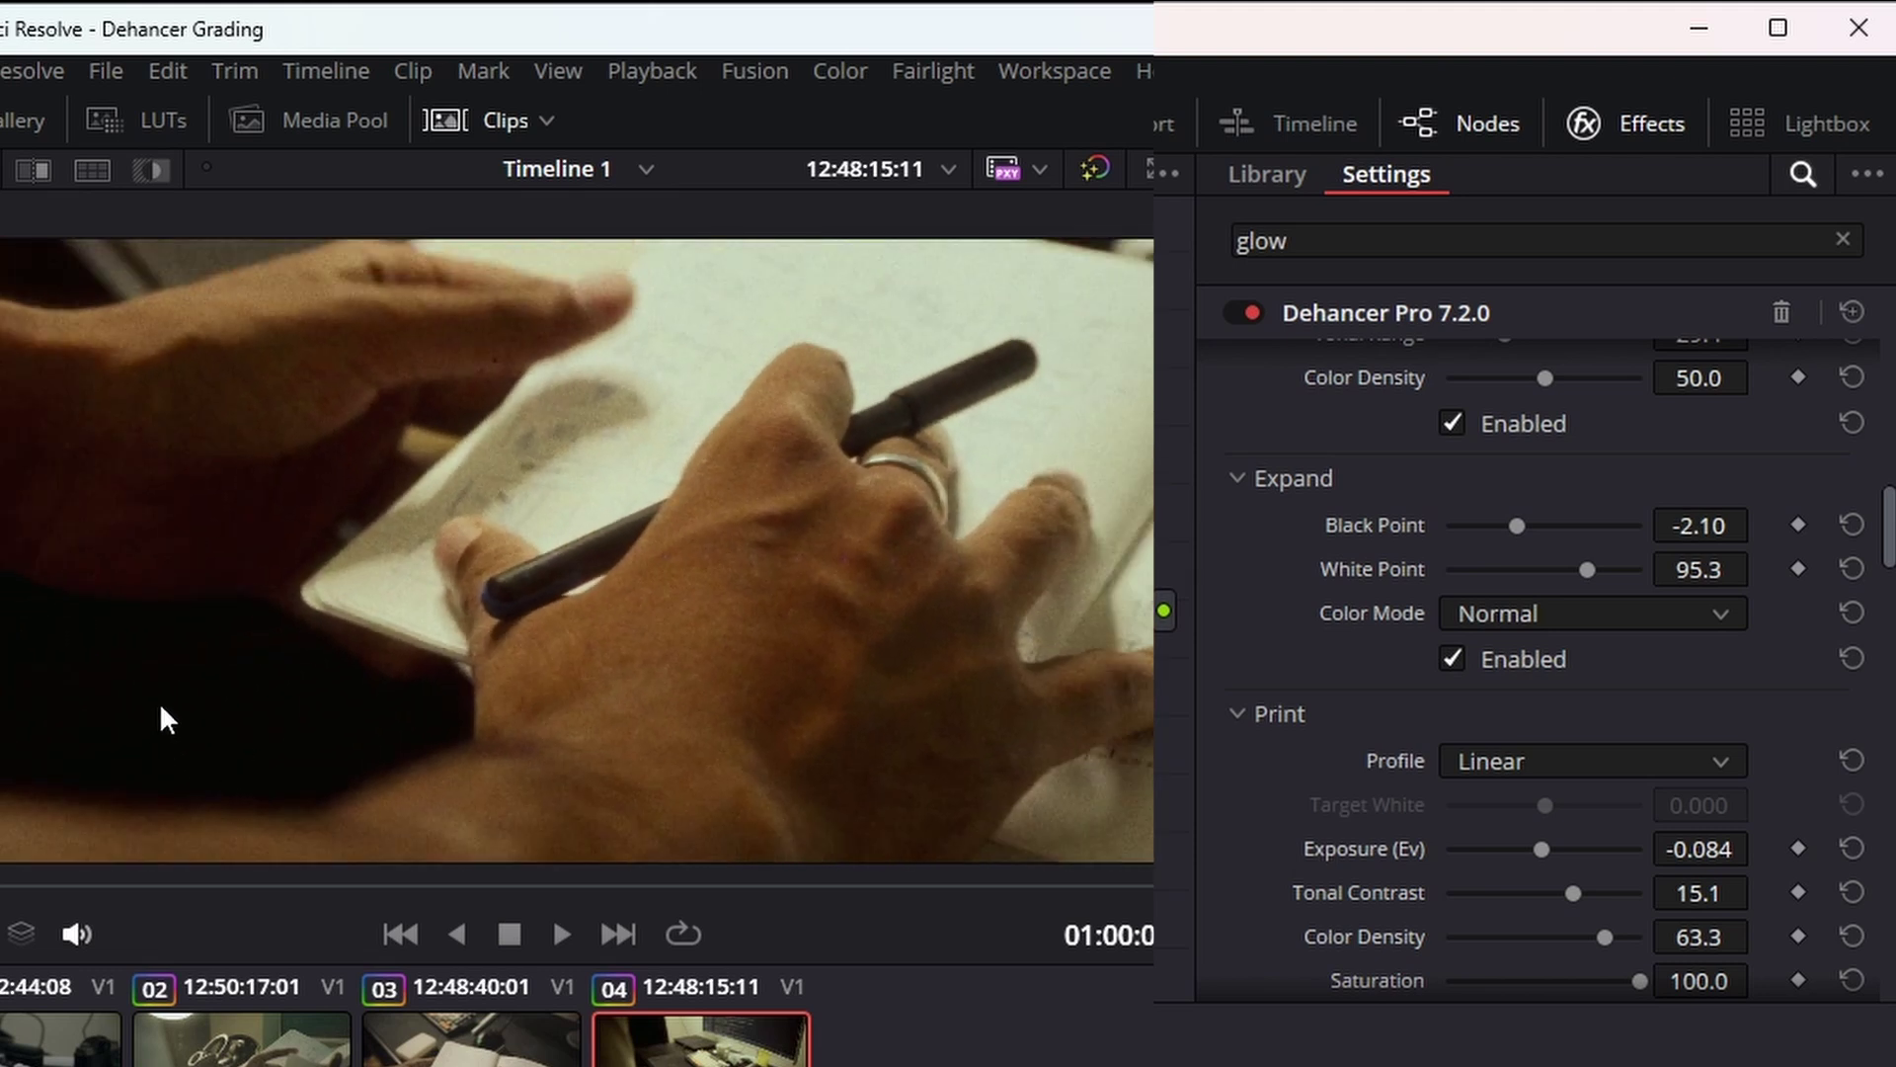
{"action": "scroll", "coordinate": [358, 646], "scroll_direction": "up", "scroll_amount": 1}
{"action": "scroll", "coordinate": [1655, 727], "scroll_direction": "down", "scroll_amount": 15}
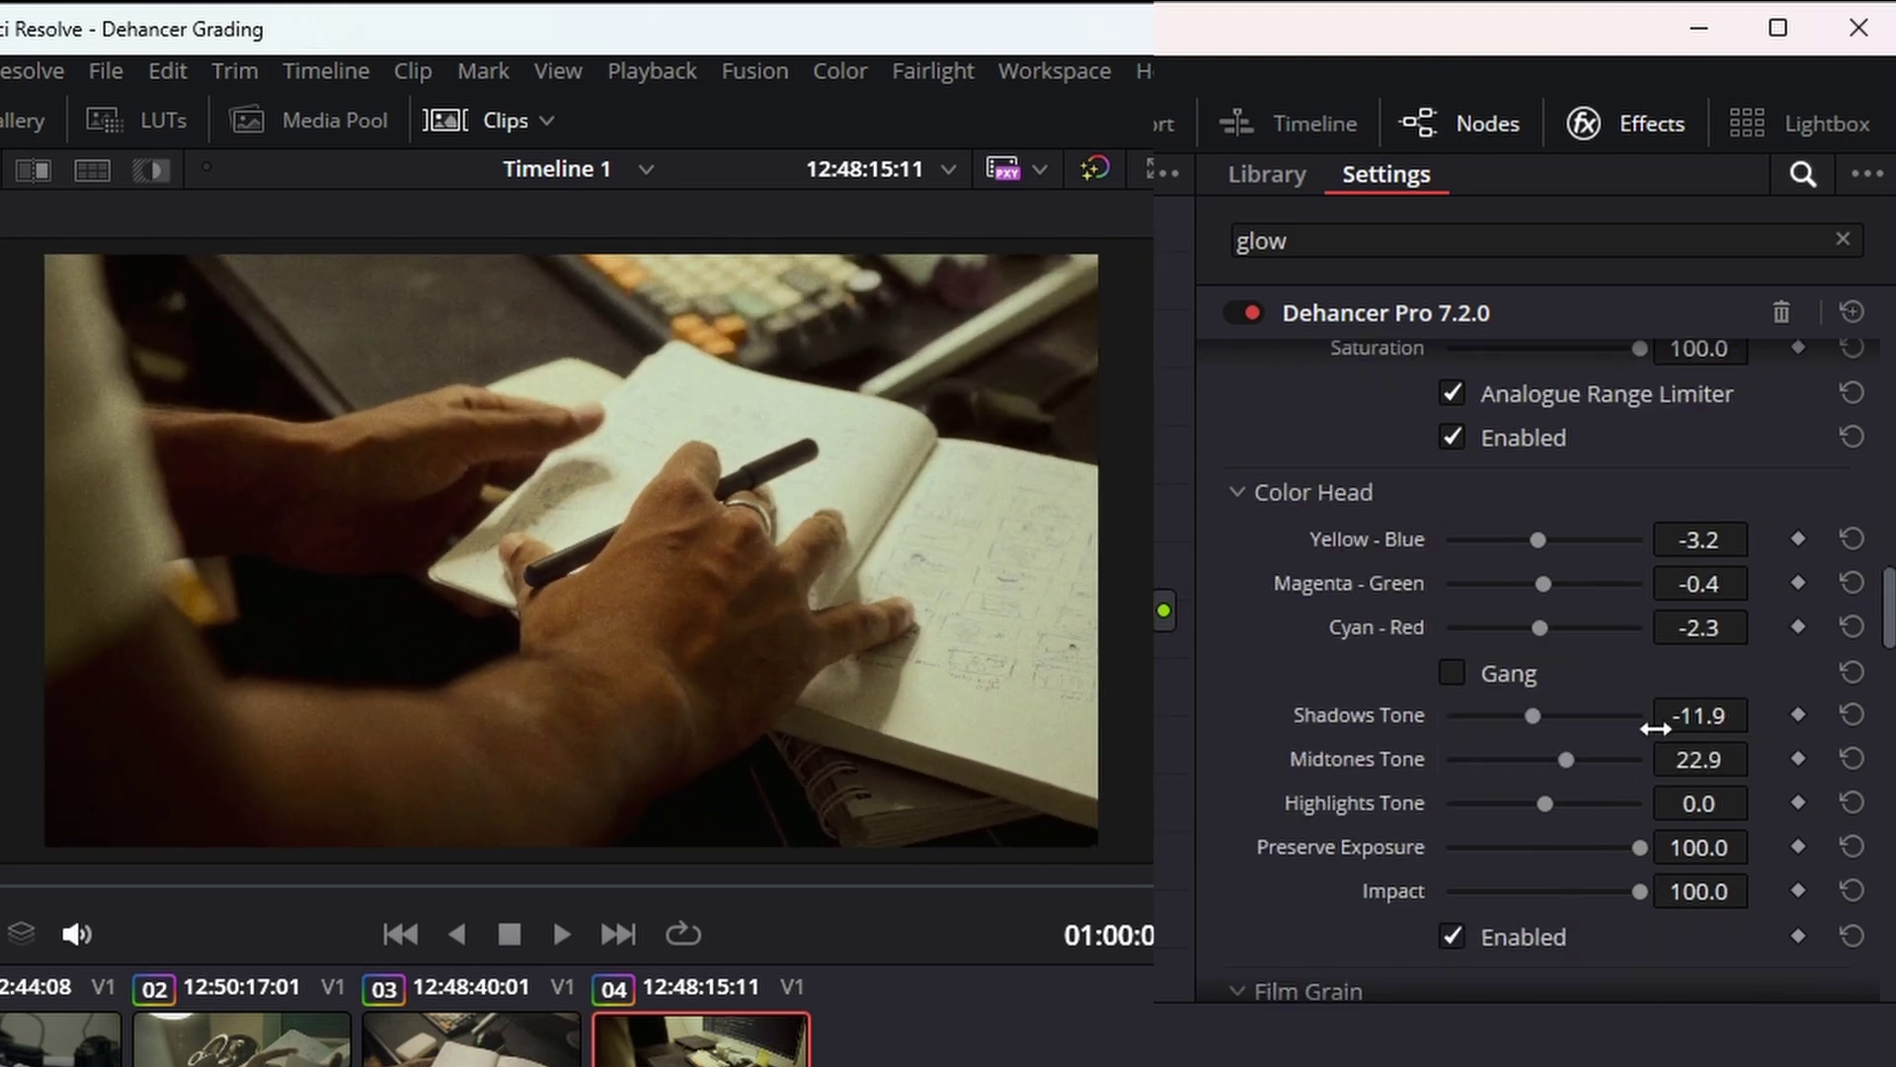
{"action": "scroll", "coordinate": [1657, 755], "scroll_direction": "down", "scroll_amount": 3}
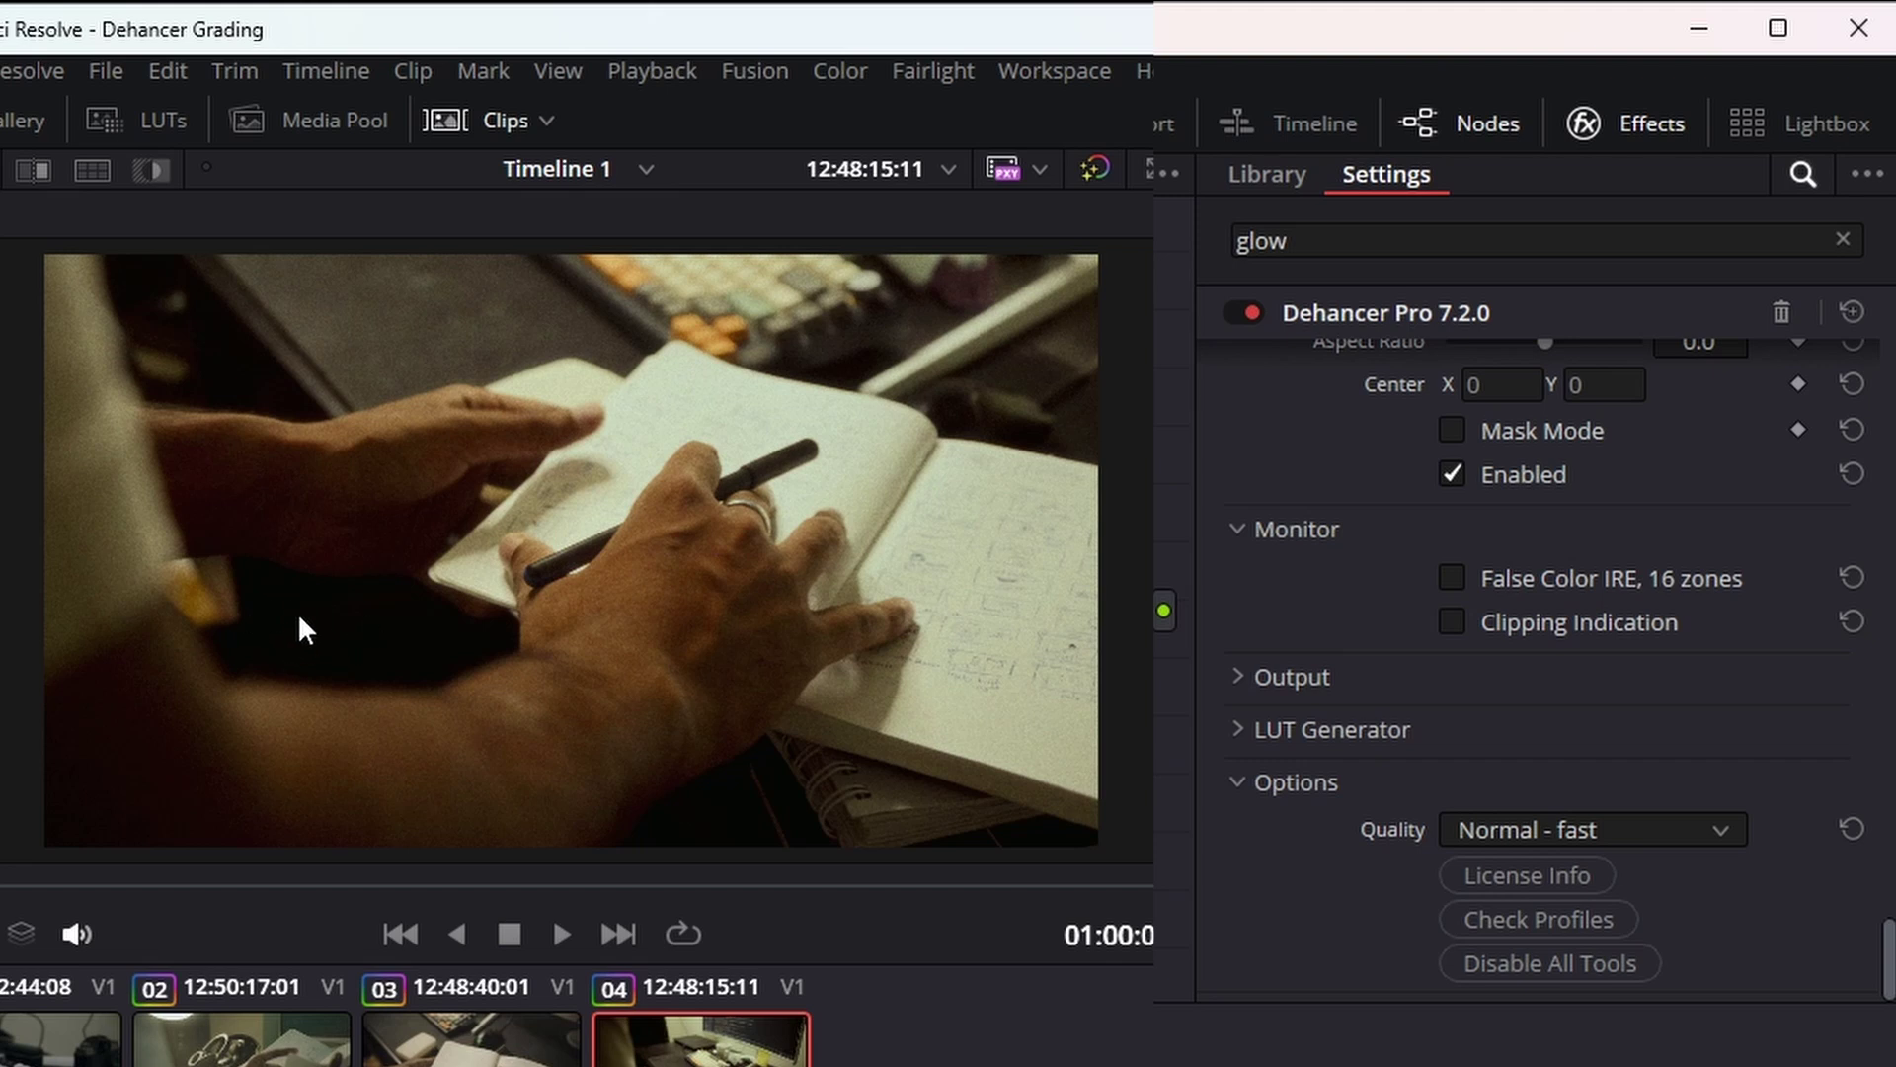
- Return to the top of Dehancer's settings and close the panel with the Effects button to show the node graph
{"action": "scroll", "coordinate": [1697, 628], "scroll_direction": "up", "scroll_amount": 15}
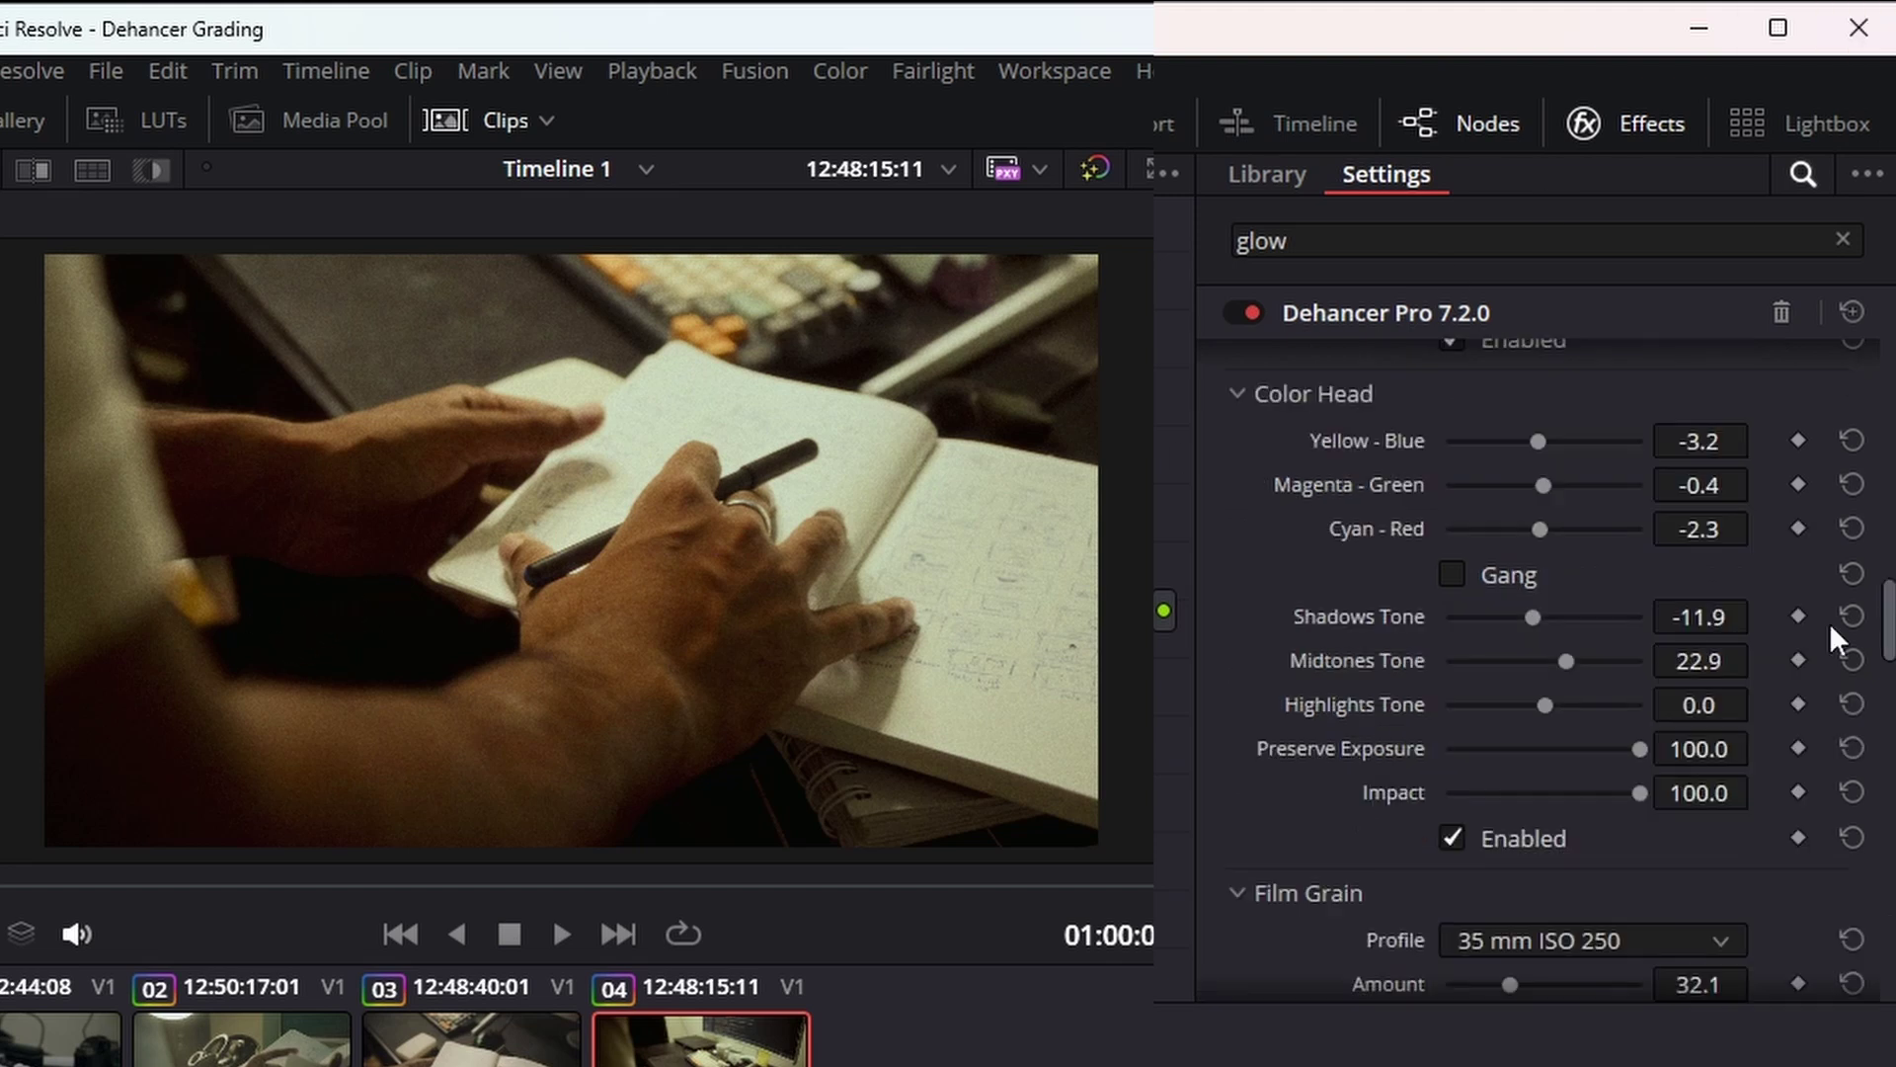
{"action": "scroll", "coordinate": [1690, 625], "scroll_direction": "up", "scroll_amount": 5}
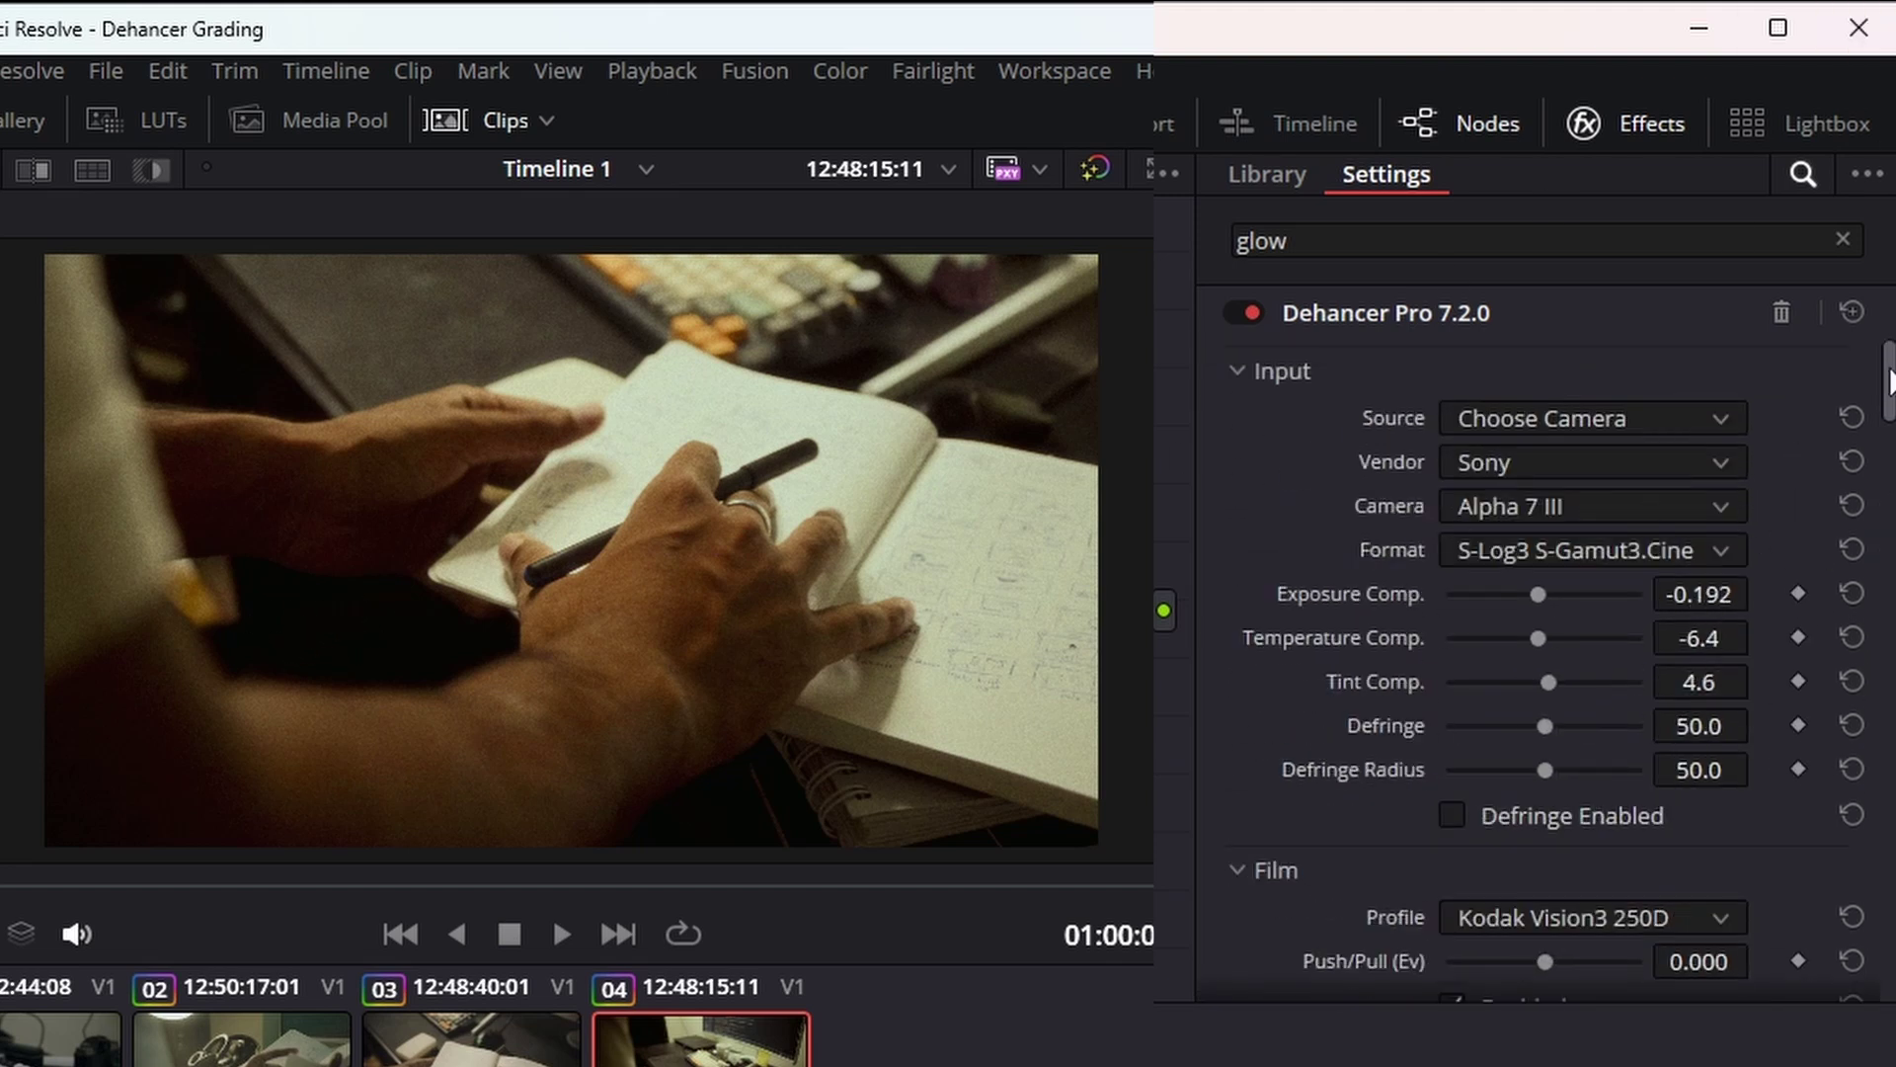
{"action": "scroll", "coordinate": [1628, 489], "scroll_direction": "down", "scroll_amount": 3}
{"action": "scroll", "coordinate": [1628, 489], "scroll_direction": "up", "scroll_amount": 3}
{"action": "left_click_drag", "start_coordinate": [1883, 390], "coordinate": [1882, 482]}
{"action": "left_click", "coordinate": [1627, 127]}
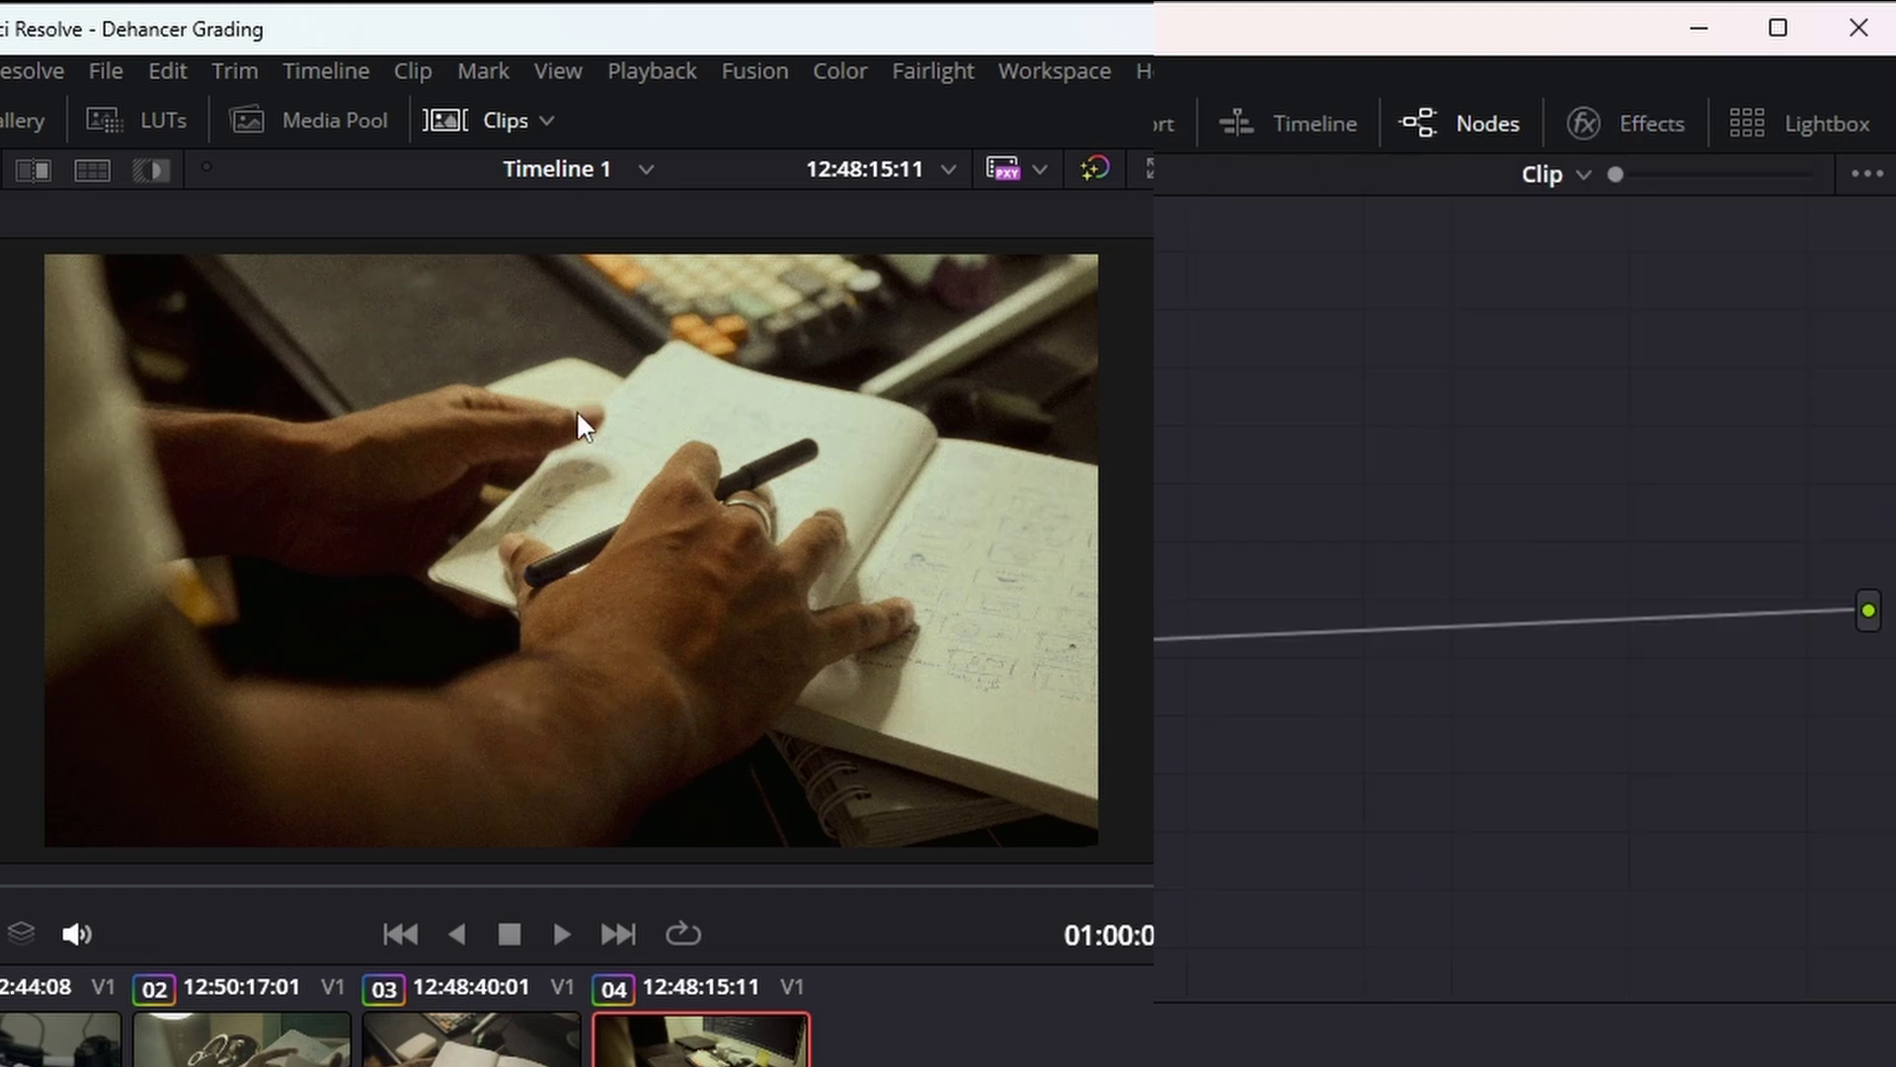